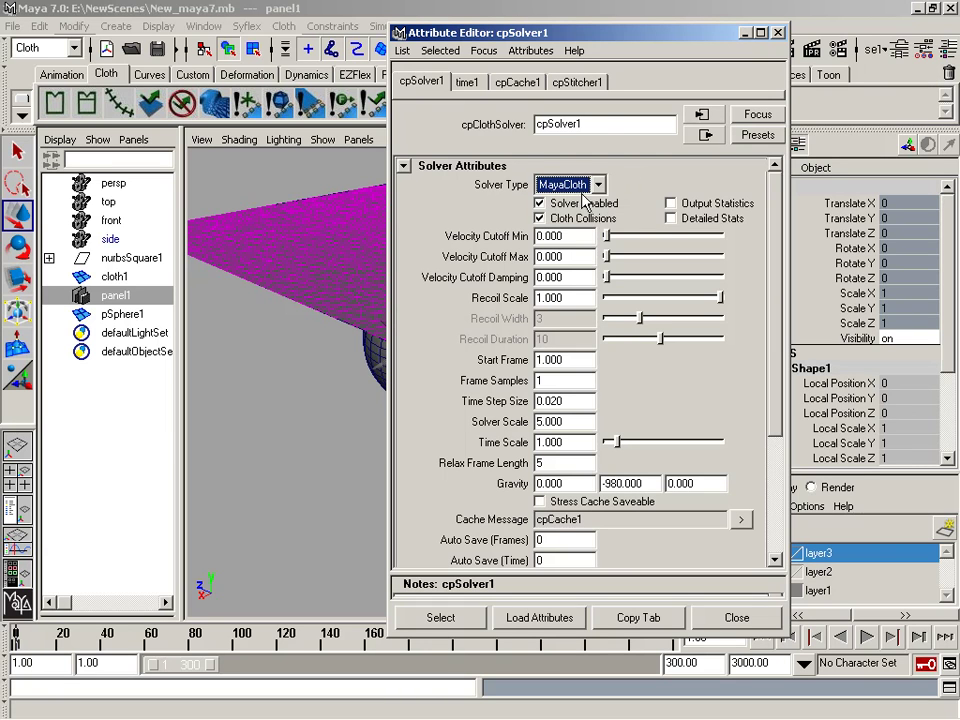
Preview the cloth simulation to frame 287, then rewind to frame 1.
drag(600, 32, 802, 24)
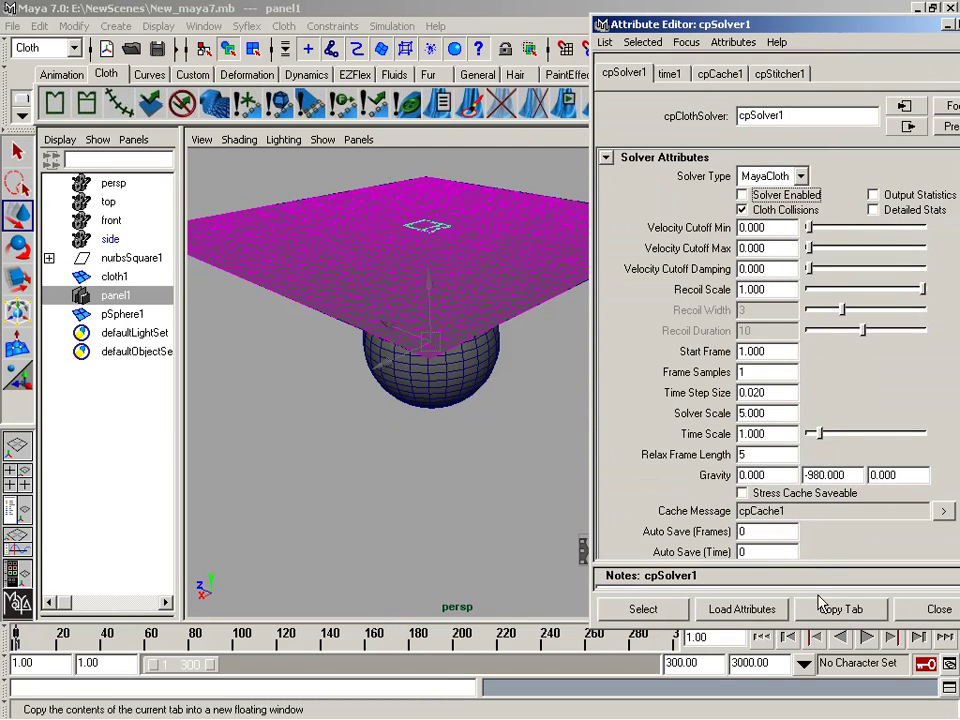
click(866, 638)
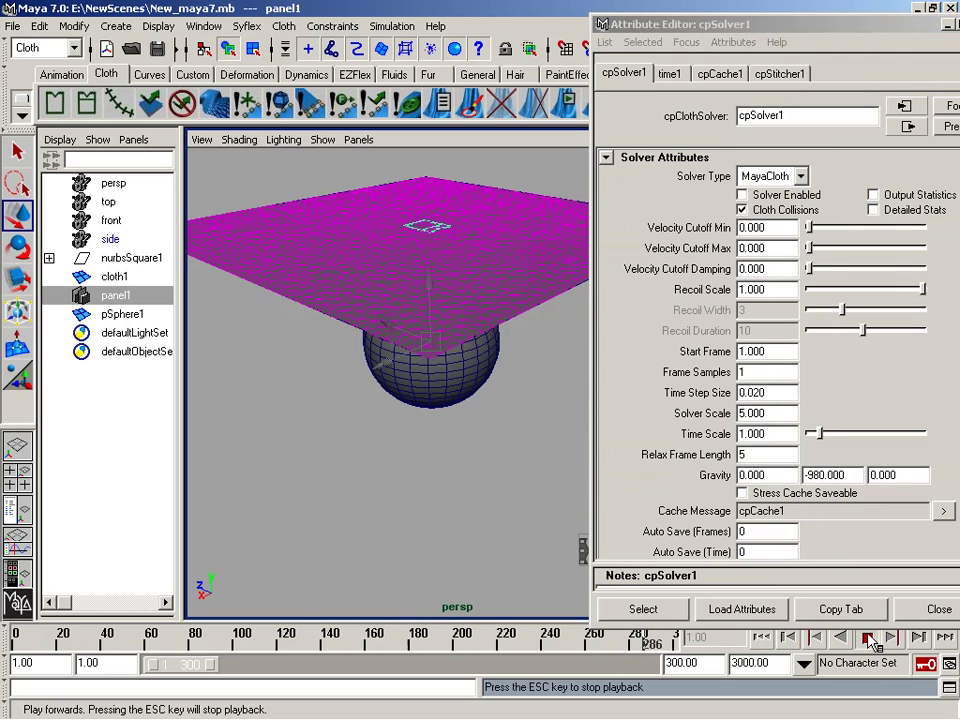
click(868, 638)
click(761, 637)
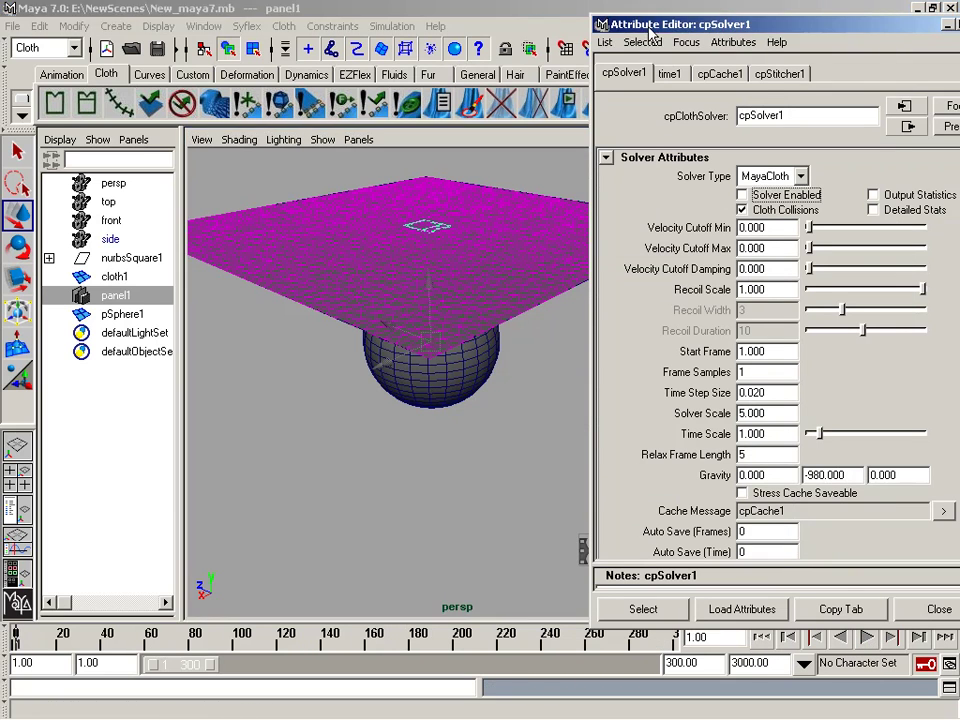
Turn off Cloth Collisions on cpSolver1, preview the drape to frame 70, and rewind.
drag(740, 24, 622, 24)
drag(721, 31, 701, 27)
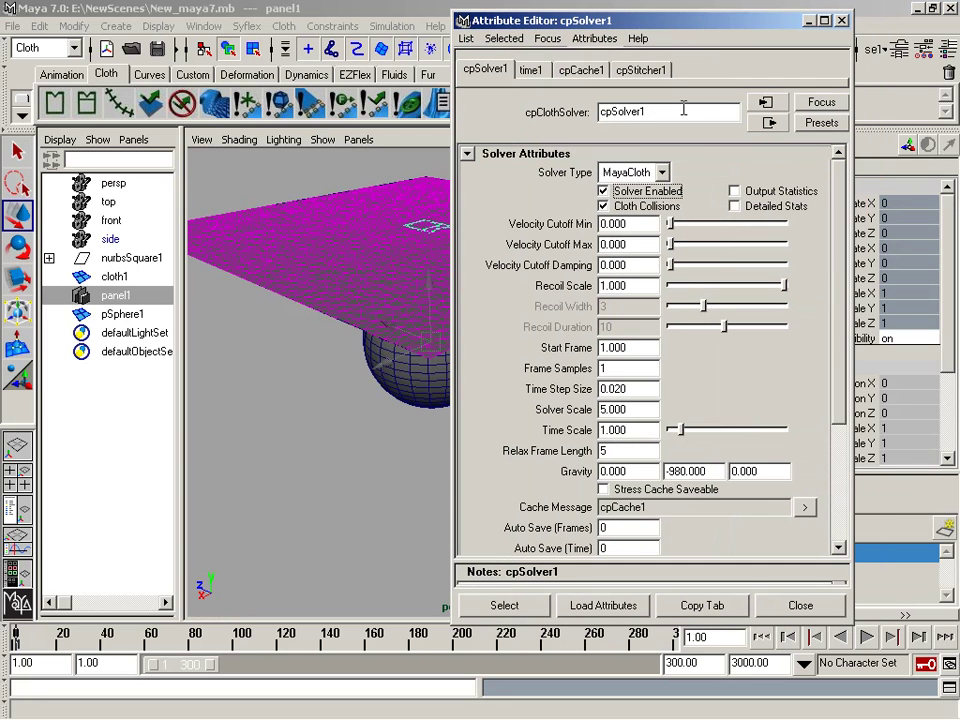
click(633, 208)
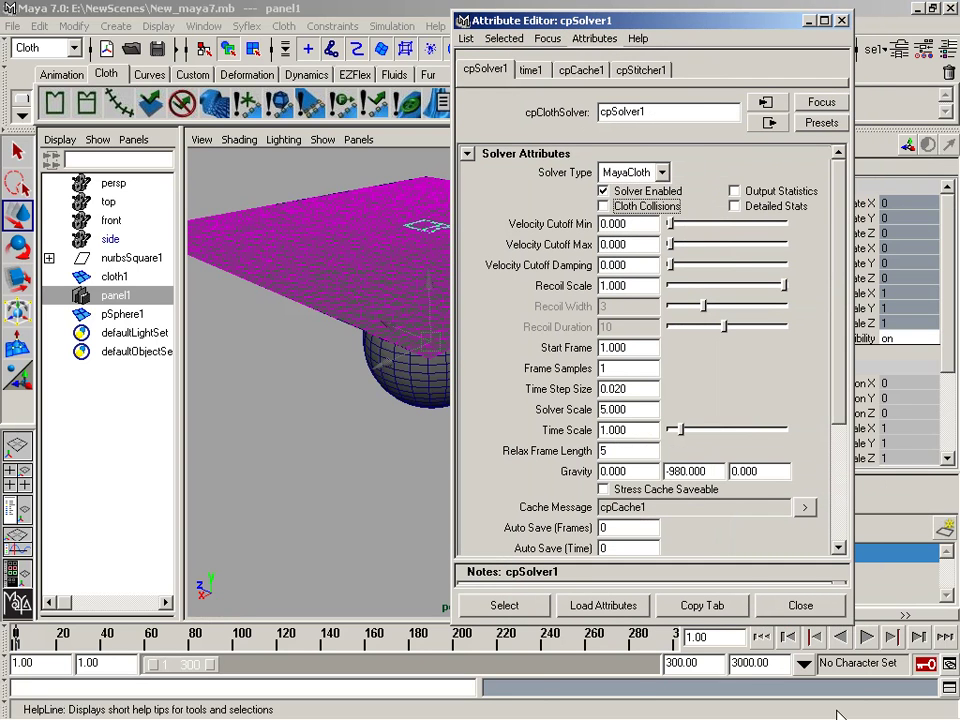
click(868, 638)
click(868, 638)
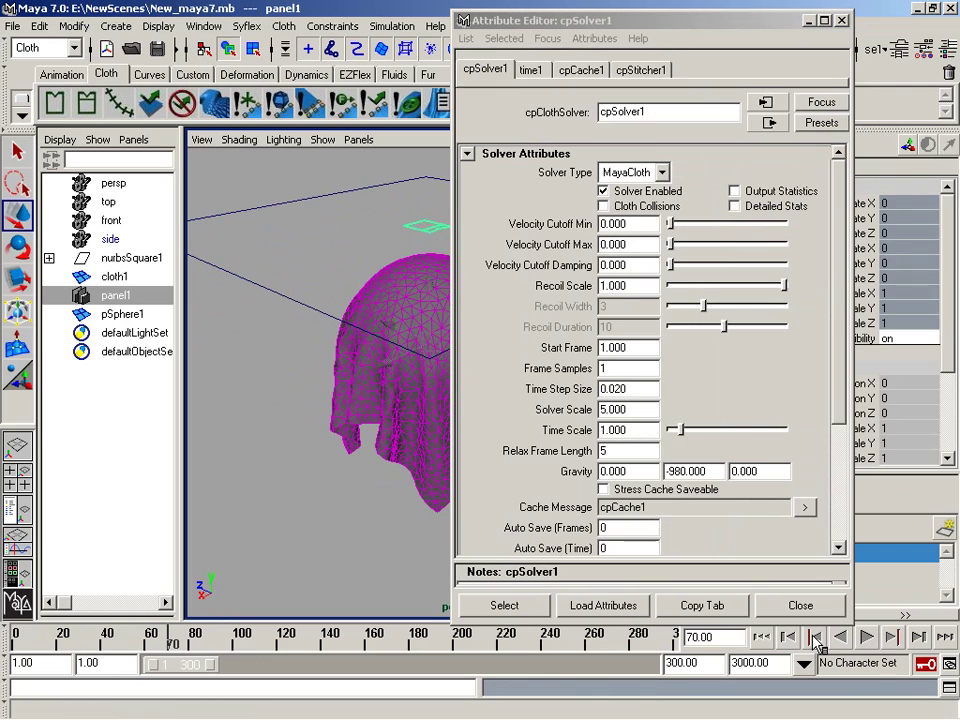
click(762, 637)
Delete panel1's cloth simulation cache, deselect, and bring up the cloth solvers list.
click(262, 292)
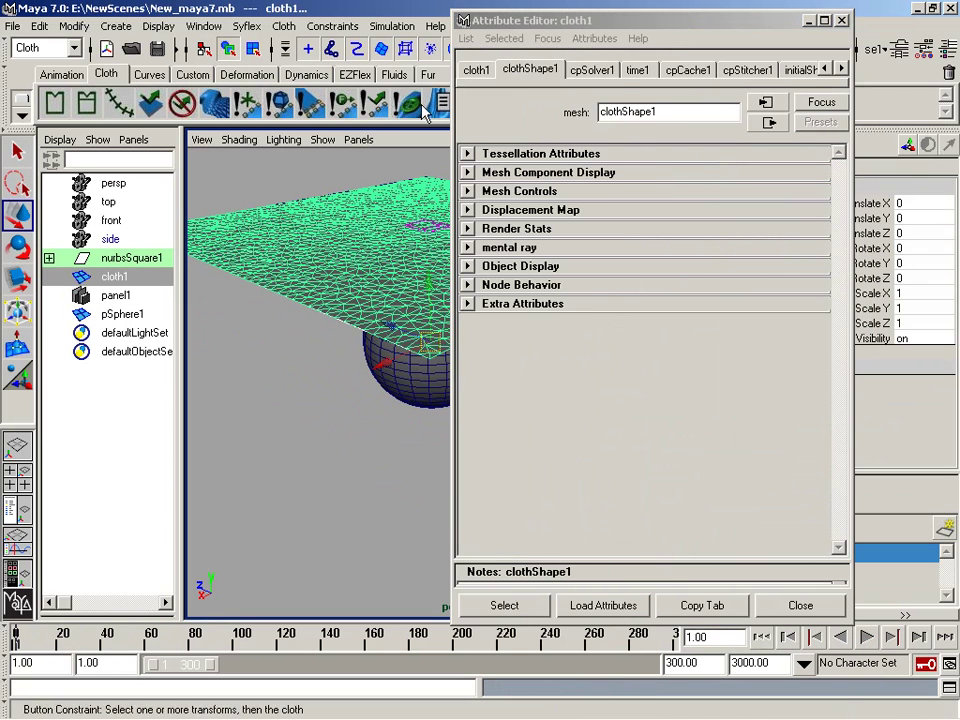
drag(530, 25, 695, 26)
click(440, 190)
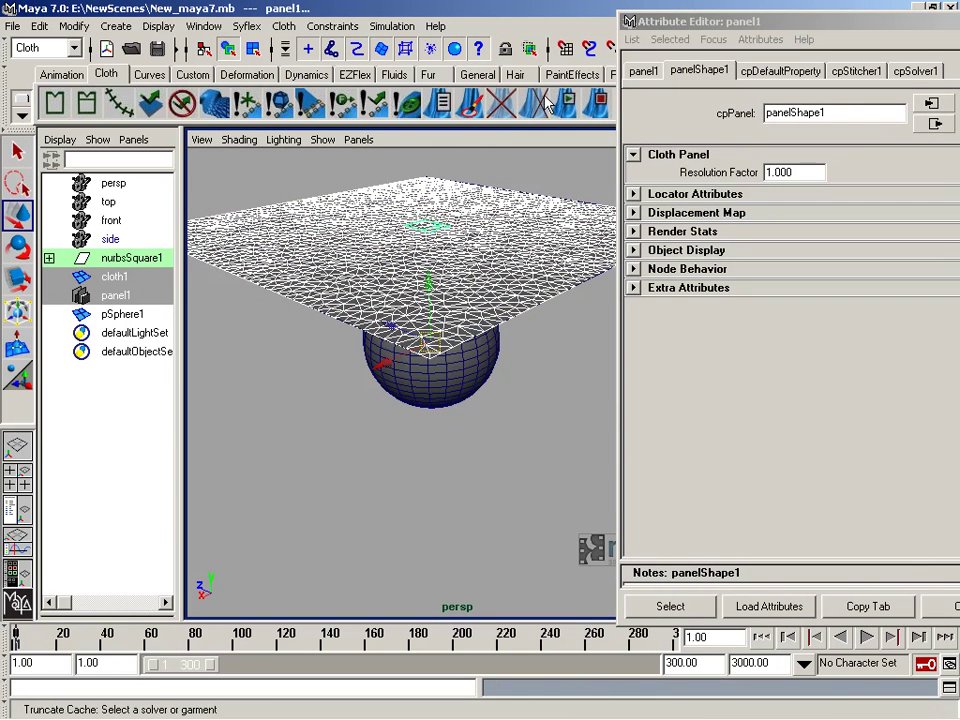
click(503, 104)
drag(765, 21, 703, 21)
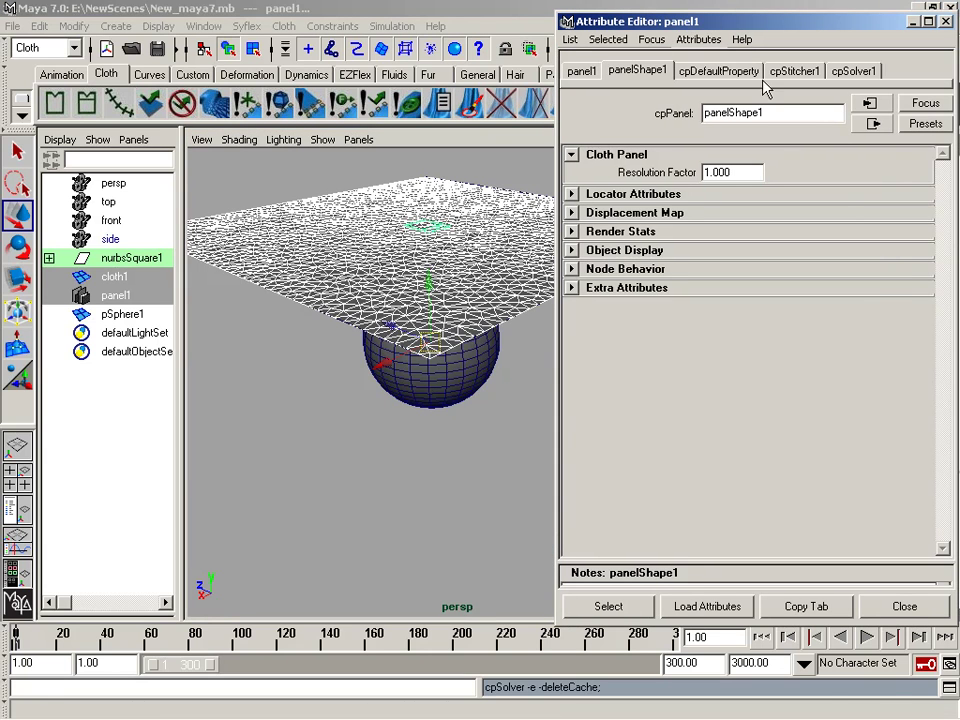
click(407, 521)
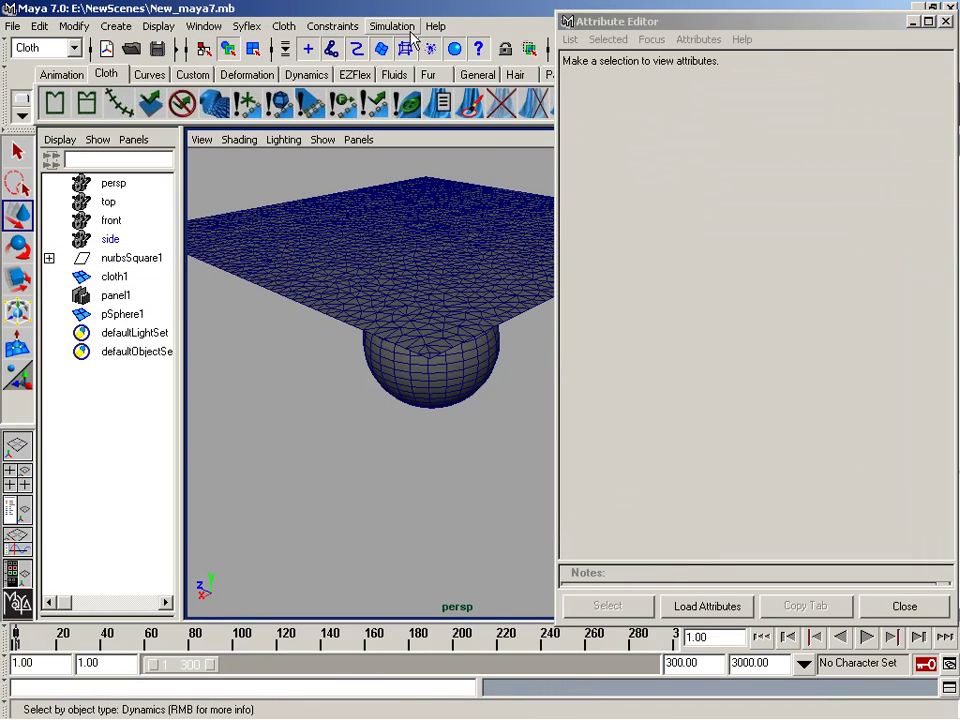
click(392, 26)
click(634, 94)
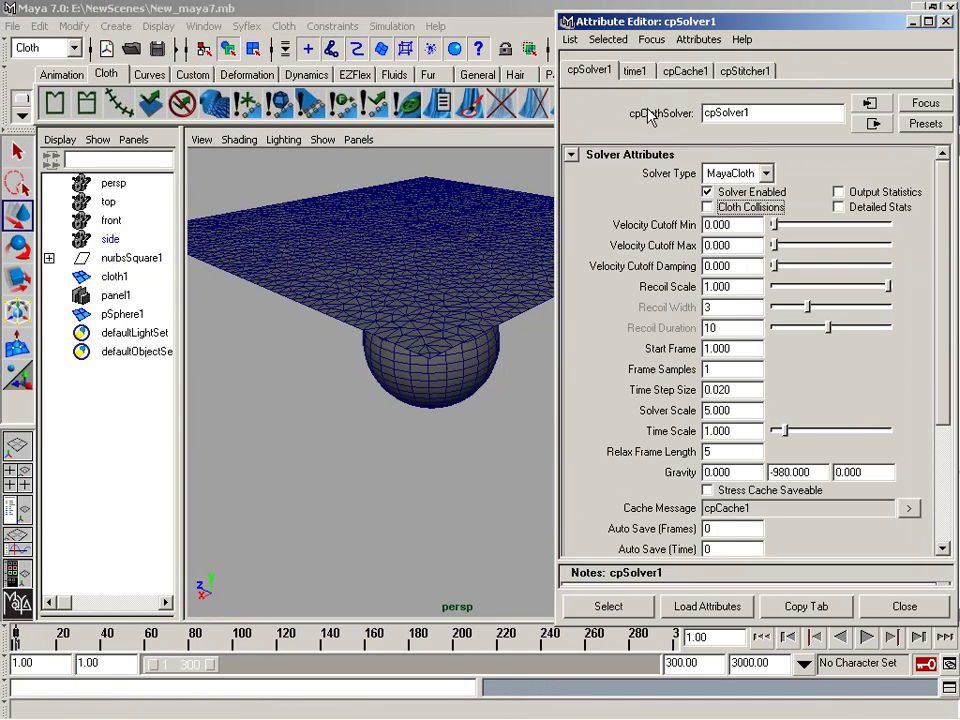
click(867, 638)
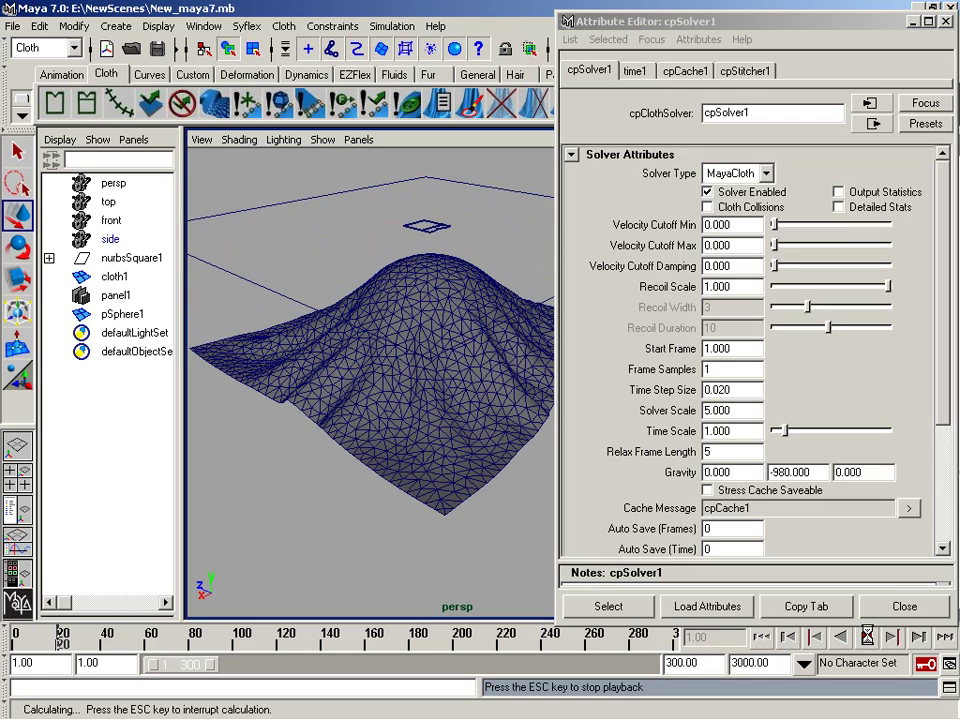
click(867, 638)
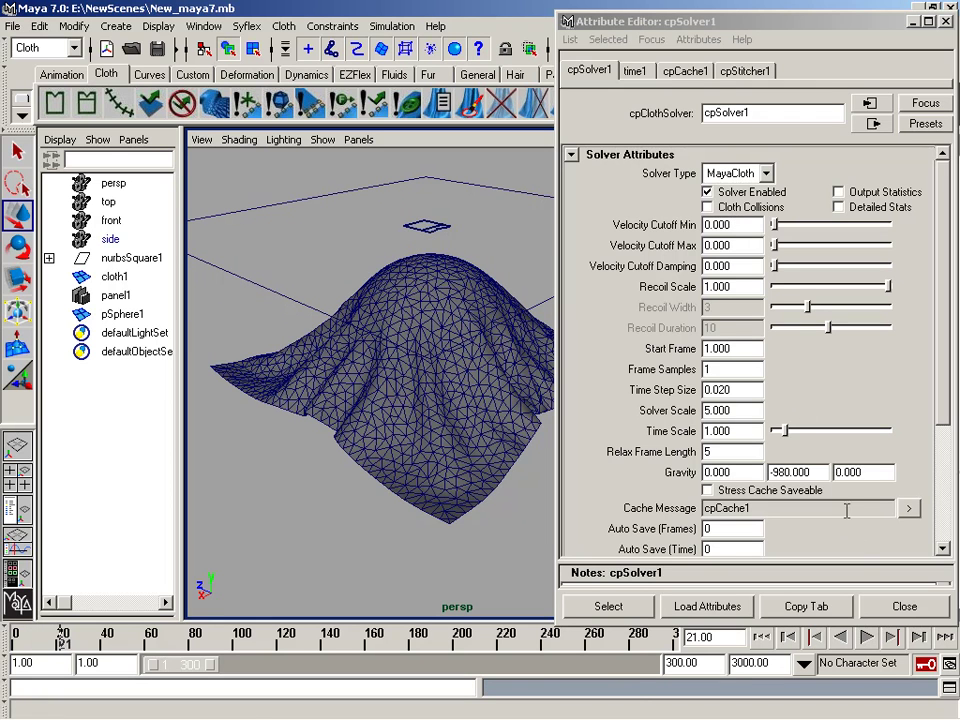
click(867, 637)
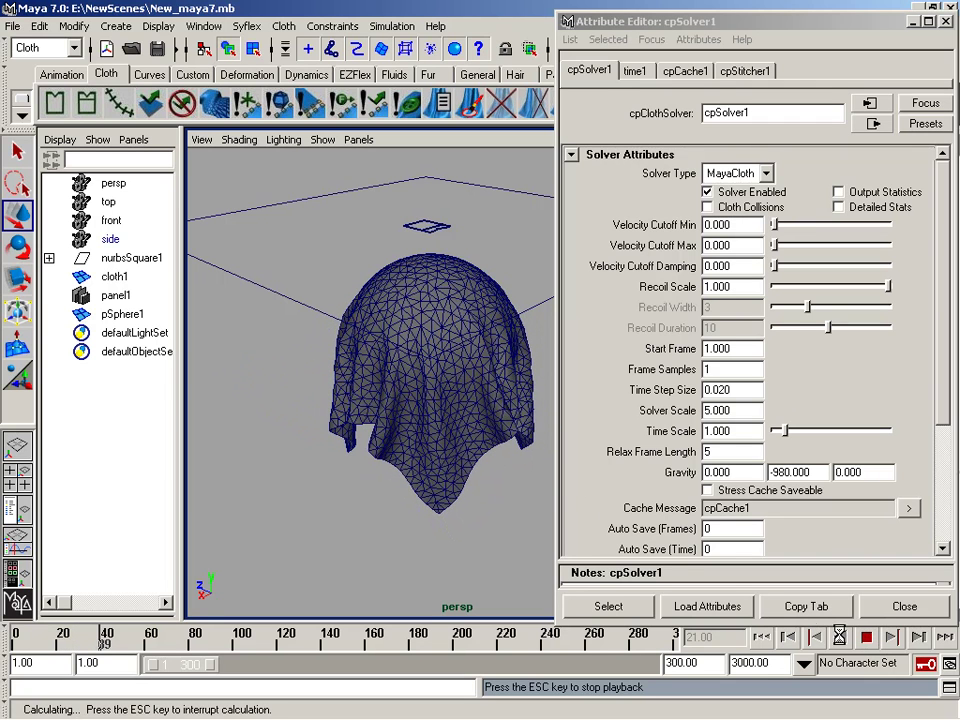
click(763, 637)
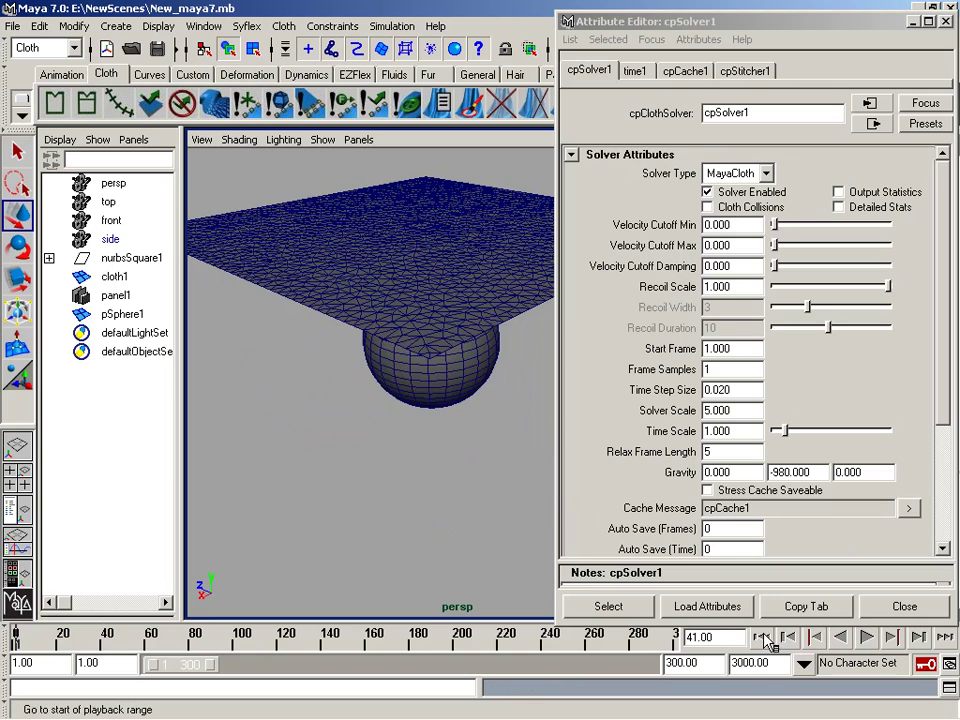
Set Solver Scale to 20, rewind, and attempt Truncate Cache on cloth, panel and sphere.
click(741, 413)
text(20.000)
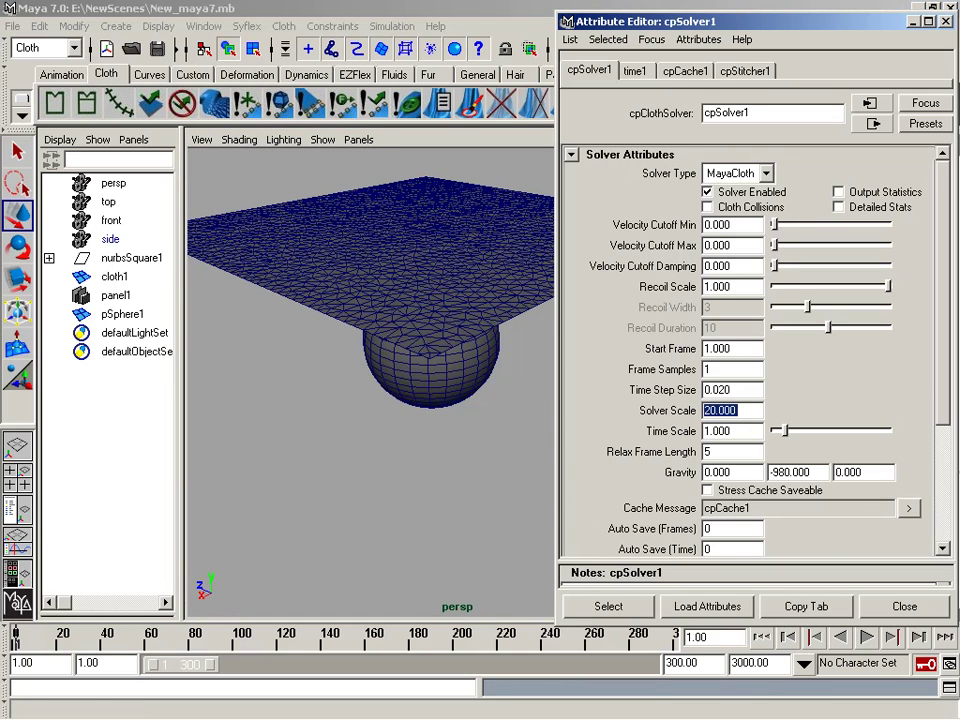
click(763, 636)
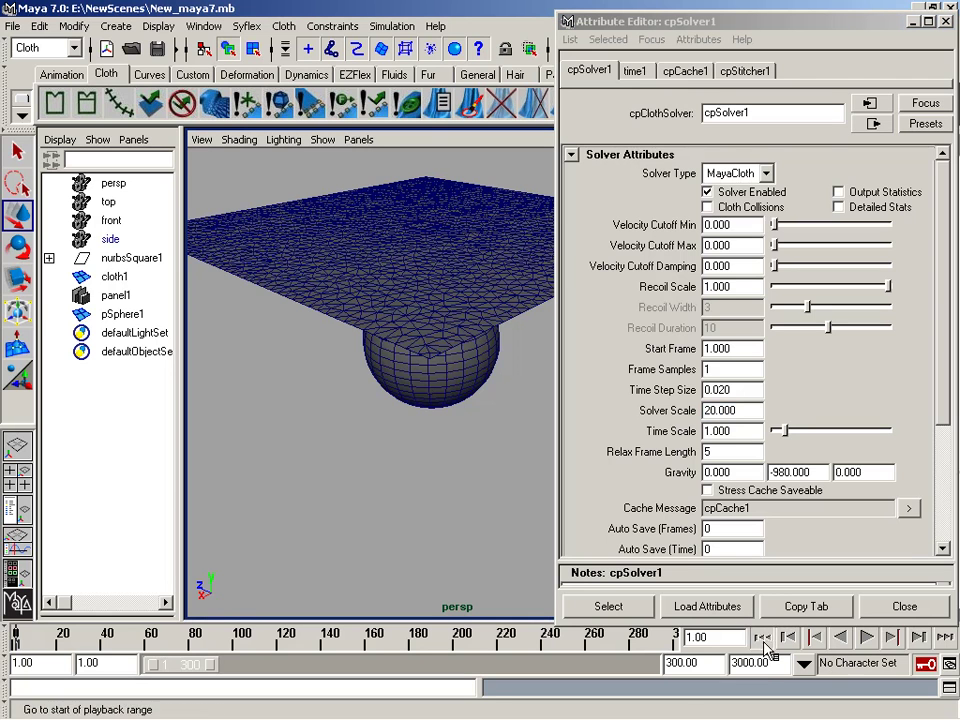
drag(439, 180, 505, 420)
click(505, 103)
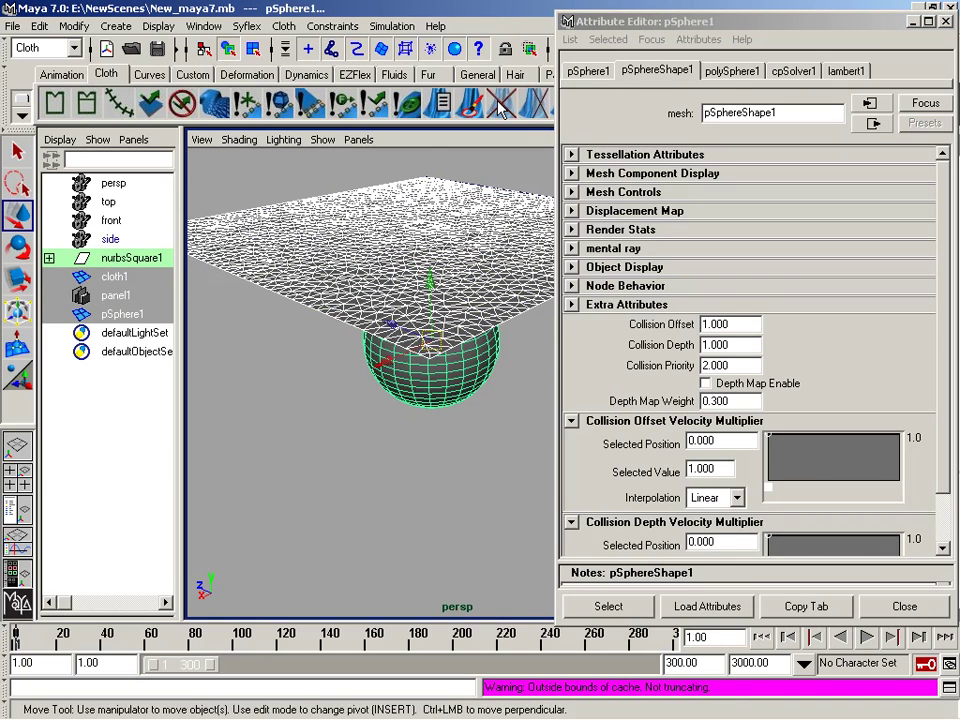
click(426, 506)
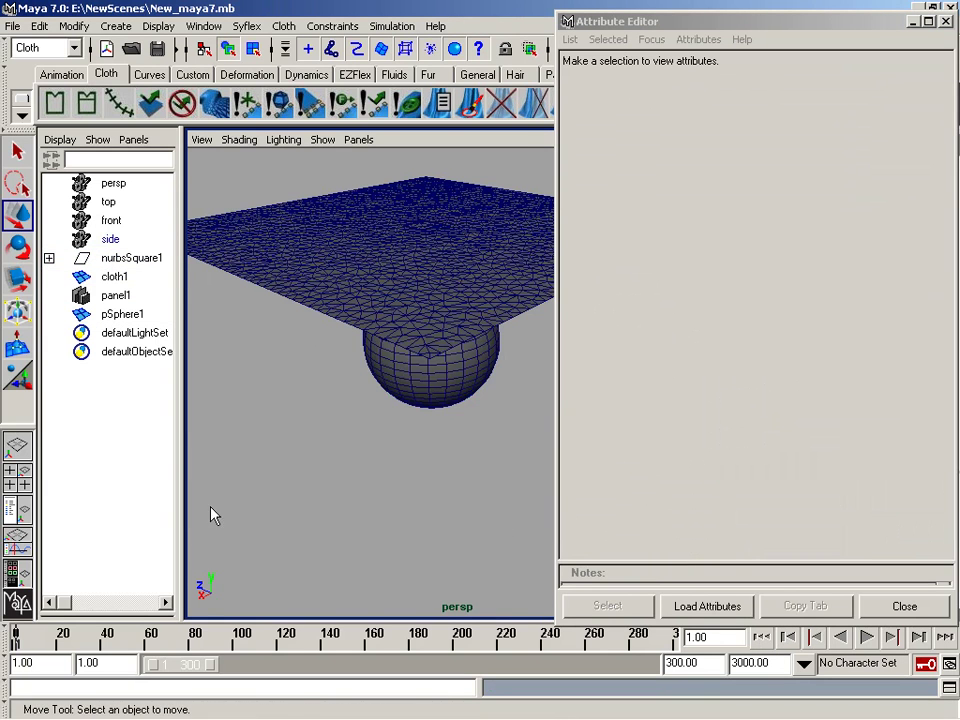
Open cpSolver1 settings, run the Solver Scale 20 simulation to frame 101, and select panel1.
click(392, 26)
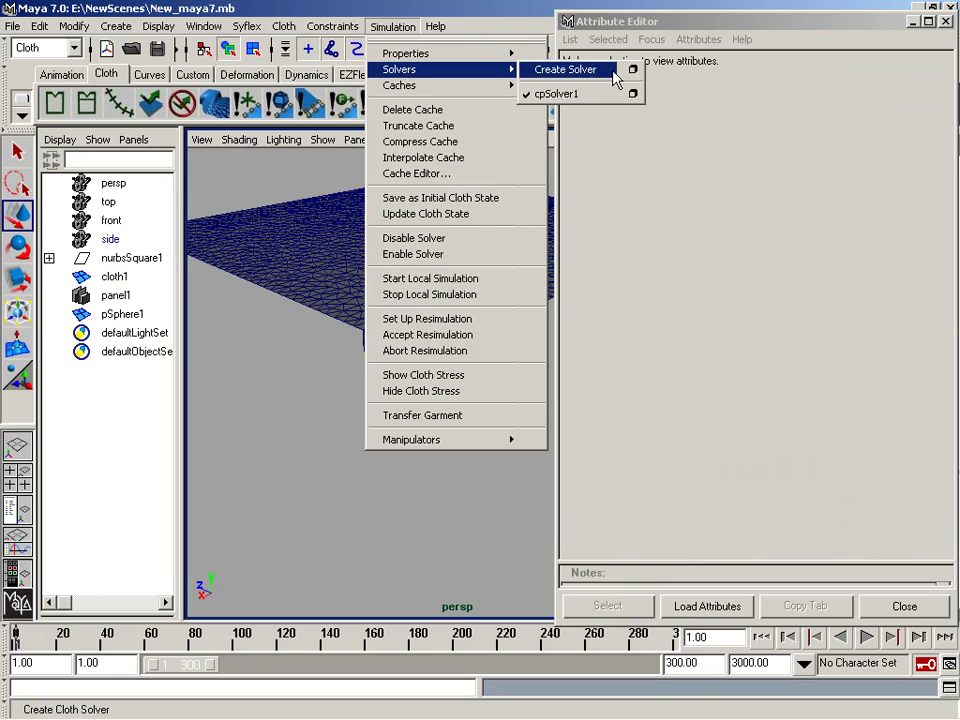
click(615, 70)
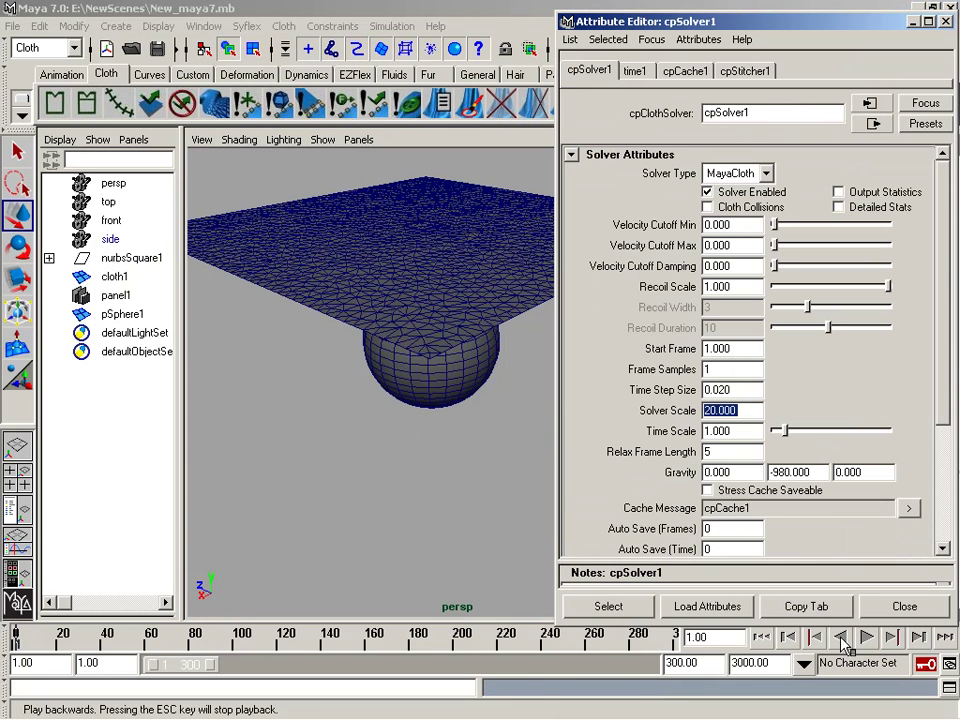
click(866, 637)
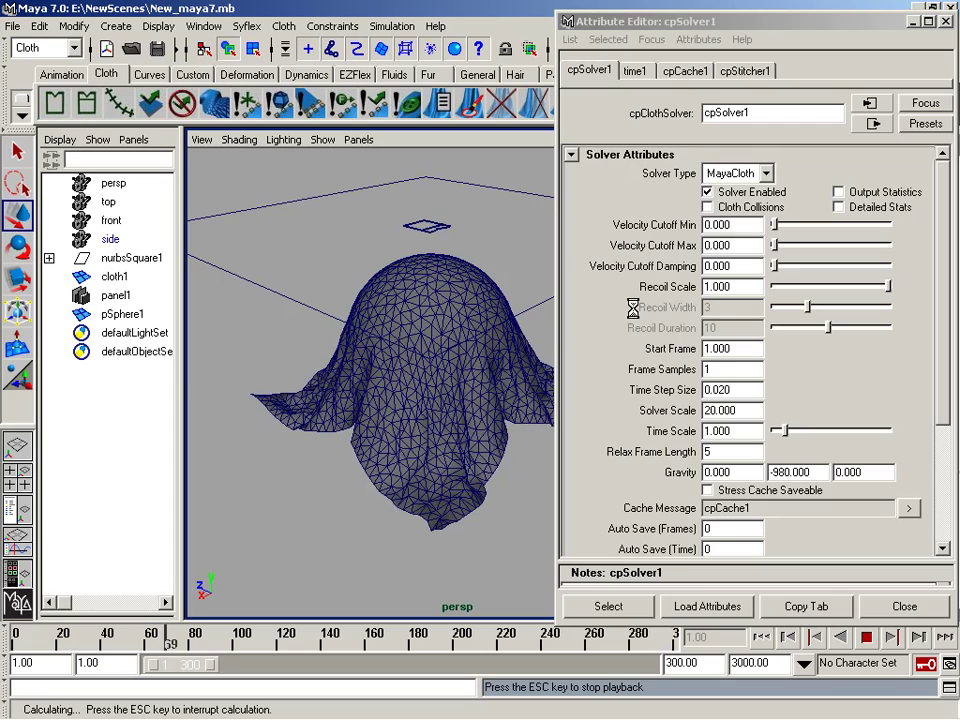
mouse_move(392, 356)
alt+mouse_down()
mouse_move(479, 347)
mouse_move(425, 352)
alt+mouse_up()
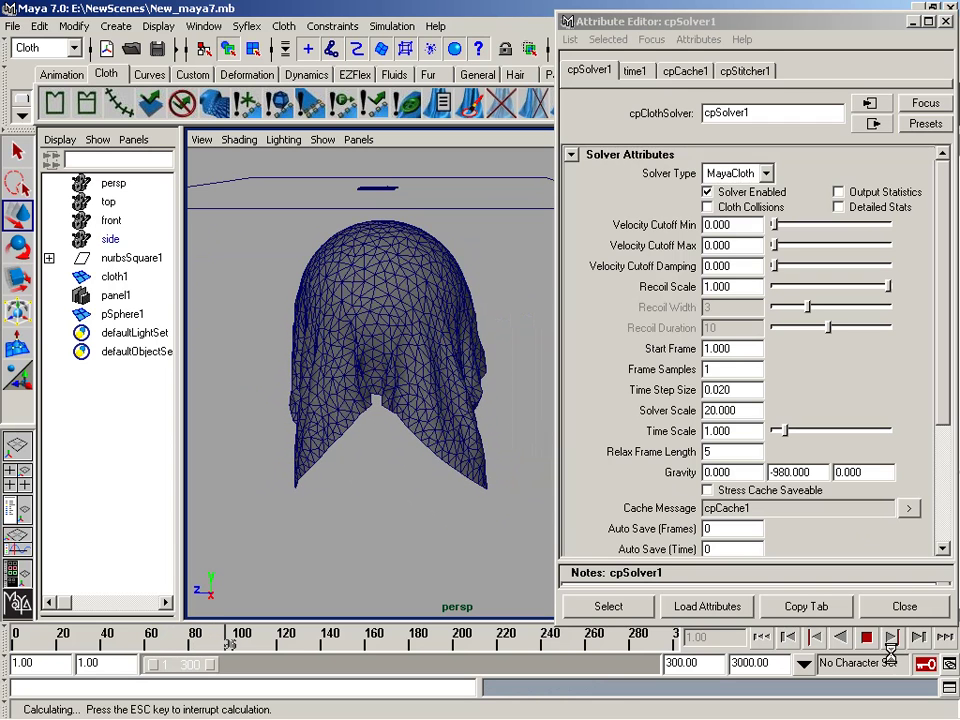
key(Escape)
mouse_move(487, 397)
alt+mouse_down()
mouse_move(422, 300)
mouse_move(339, 279)
alt+mouse_up()
click(339, 279)
In panel1's cpDefaultProperty, set Cloth Damping 0.100 and Air Damping 0.010, then close the editor.
click(720, 71)
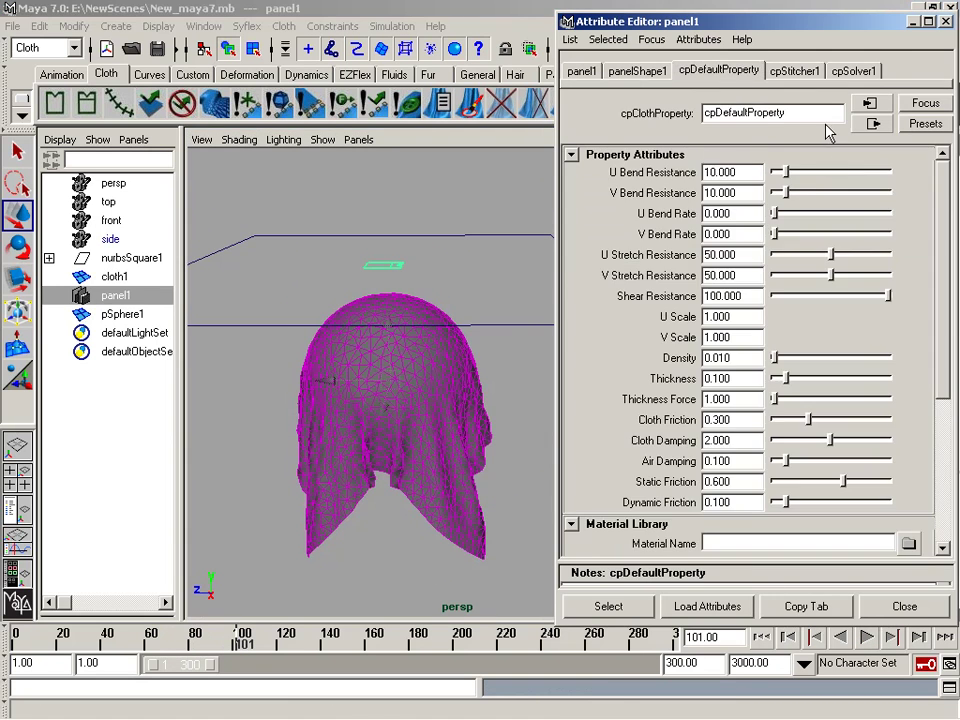
scroll(727, 391, down, 3)
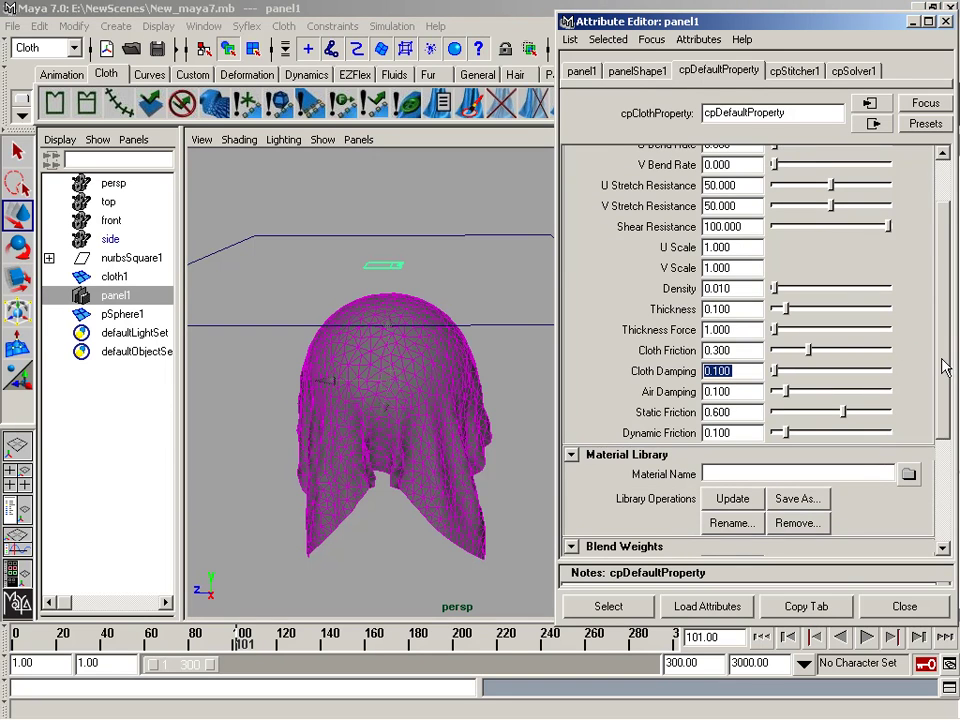
drag(943, 368, 950, 380)
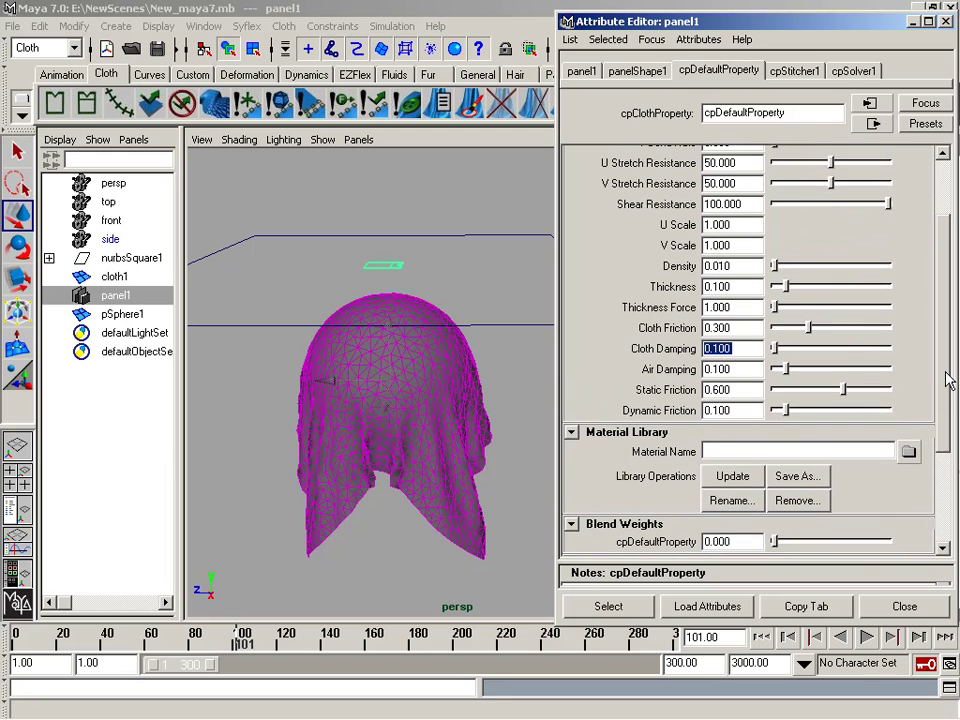
scroll(950, 380, up, 1)
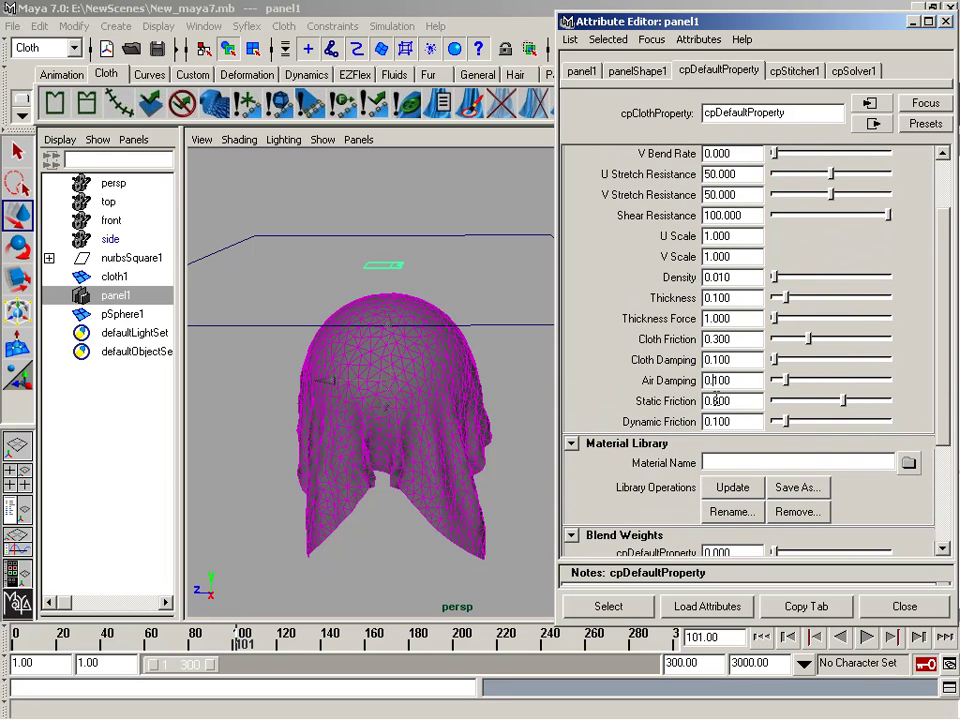
click(945, 21)
Clear the cloth cache, return to frame 1, and replay the low-damping simulation.
click(533, 103)
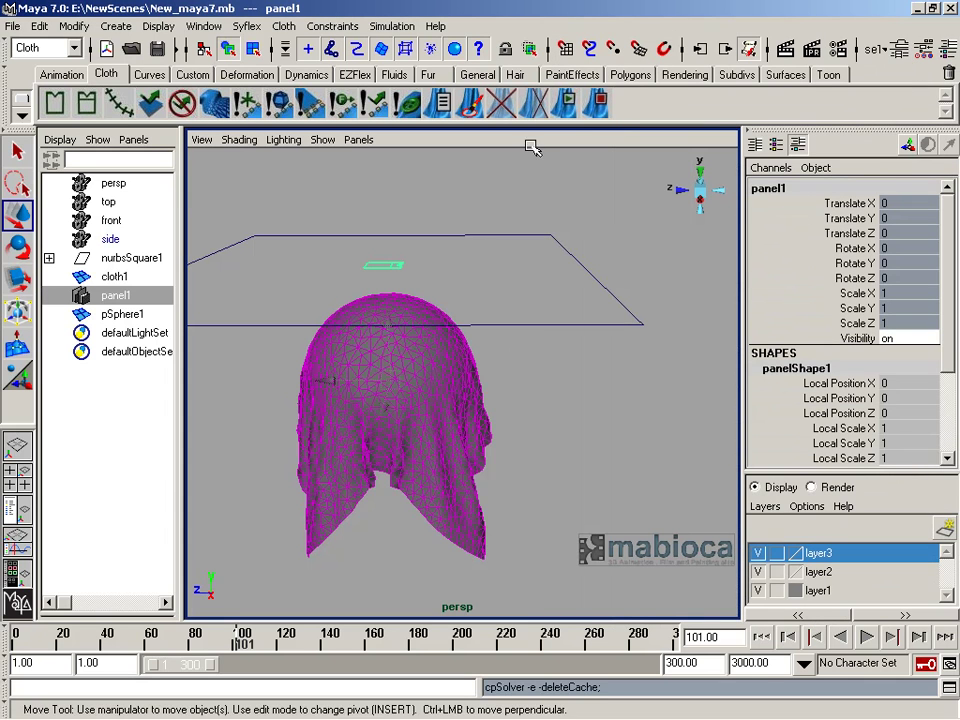
click(788, 637)
click(868, 641)
Watch the drape from several angles, stop at frame 65, and rewind to frame 1.
alt+drag(415, 422, 457, 450)
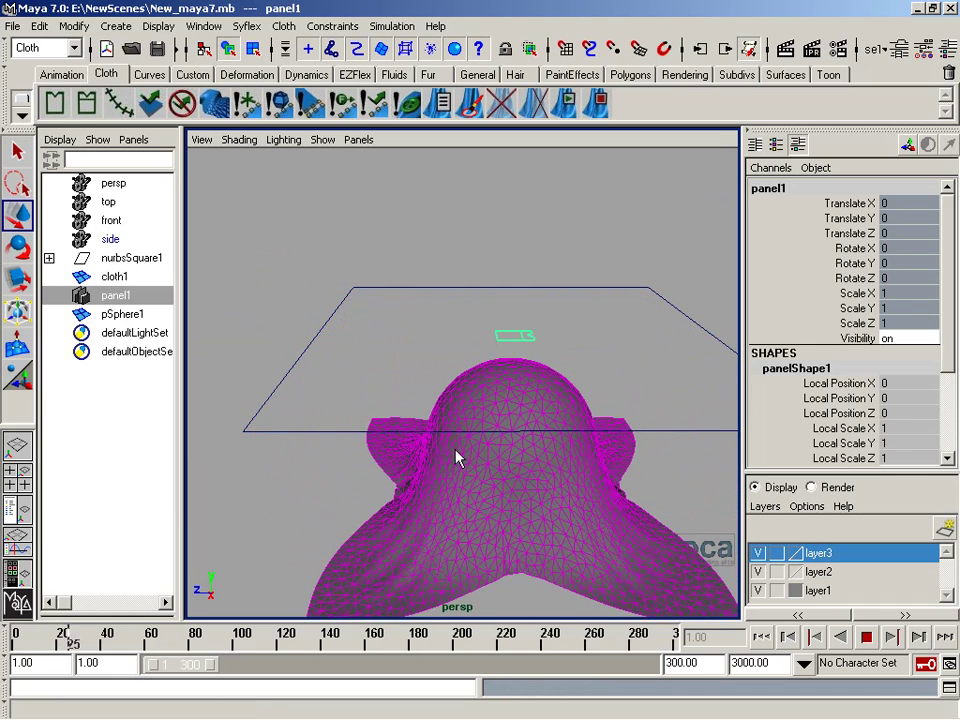
mouse_move(542, 336)
alt+mouse_down()
mouse_move(531, 300)
mouse_move(575, 367)
alt+mouse_up()
mouse_move(429, 471)
alt+right_down()
mouse_move(439, 439)
mouse_move(548, 432)
alt+right_up()
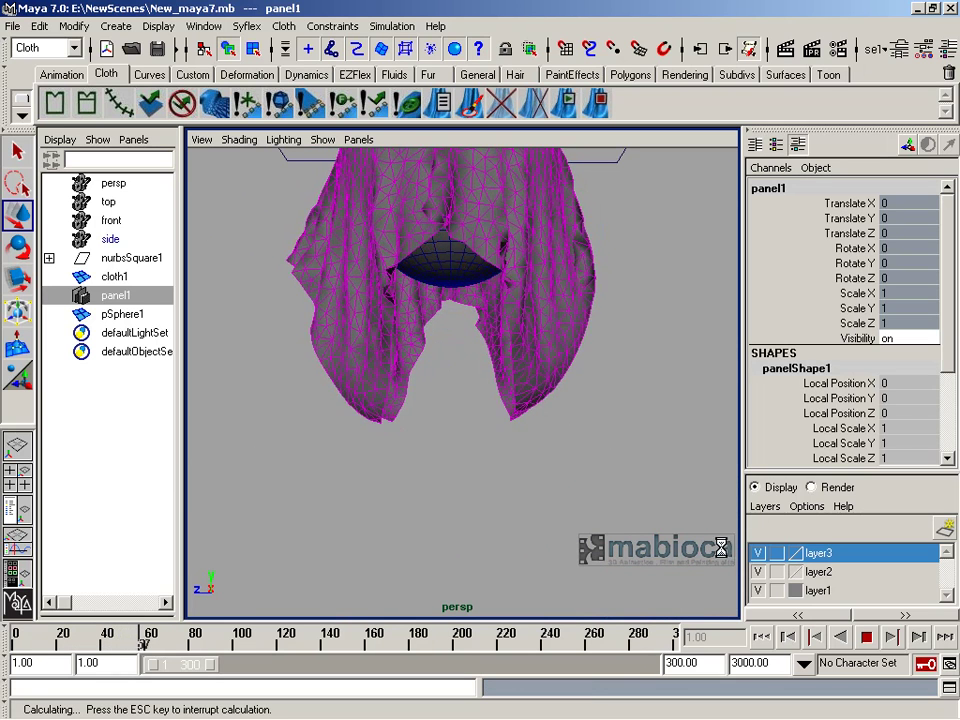
alt+drag(426, 414, 901, 641)
click(866, 636)
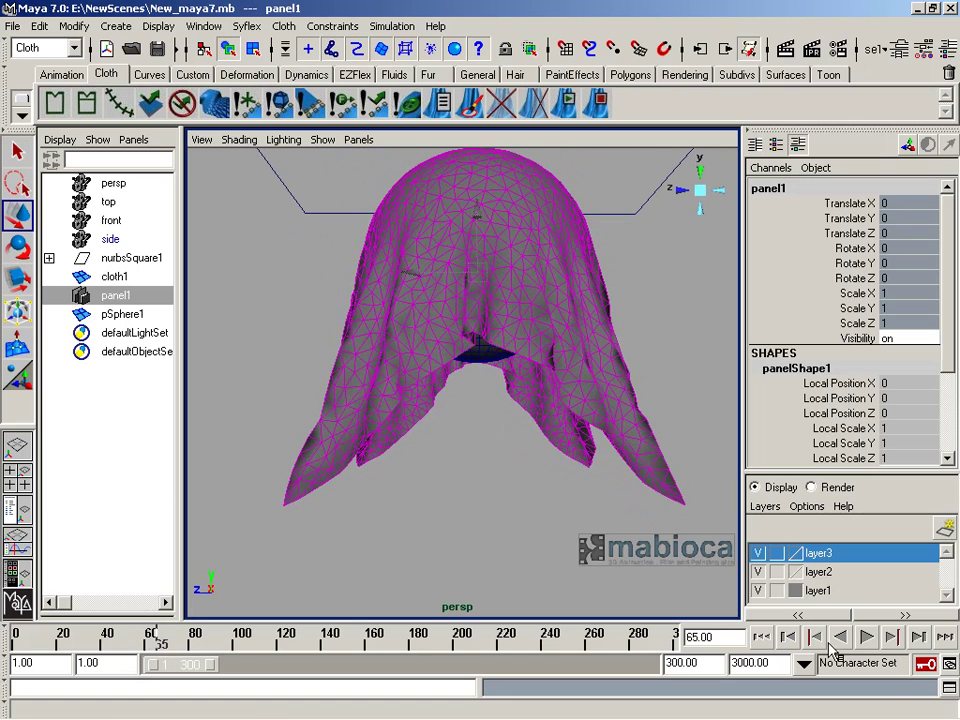
click(763, 640)
Clear the cache, open the cpSolver1 settings, and replay the cloth simulation.
click(510, 104)
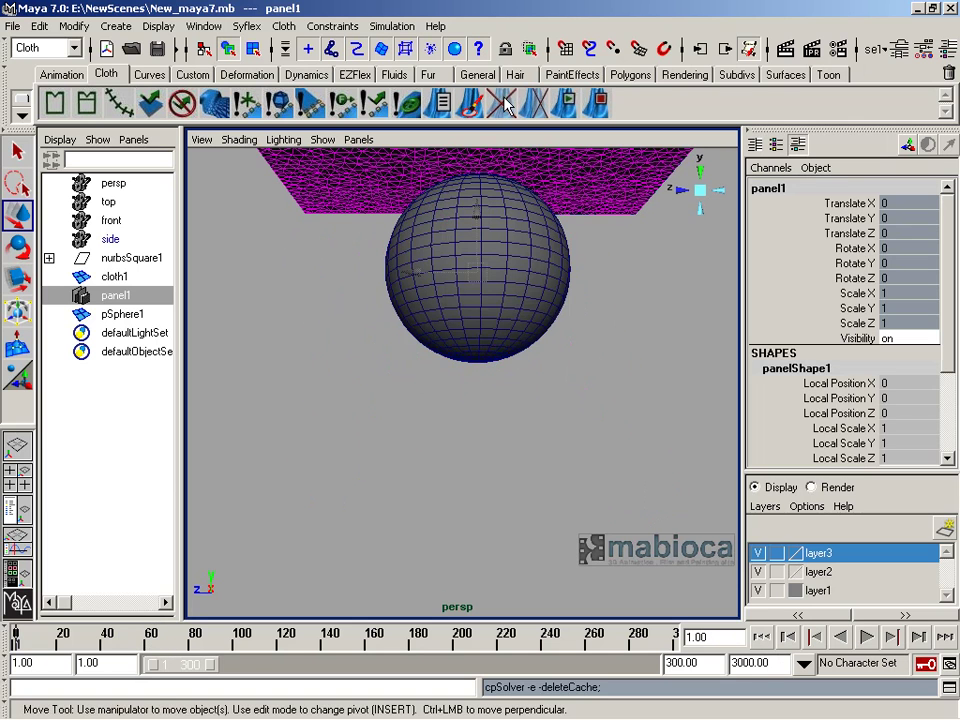
click(392, 26)
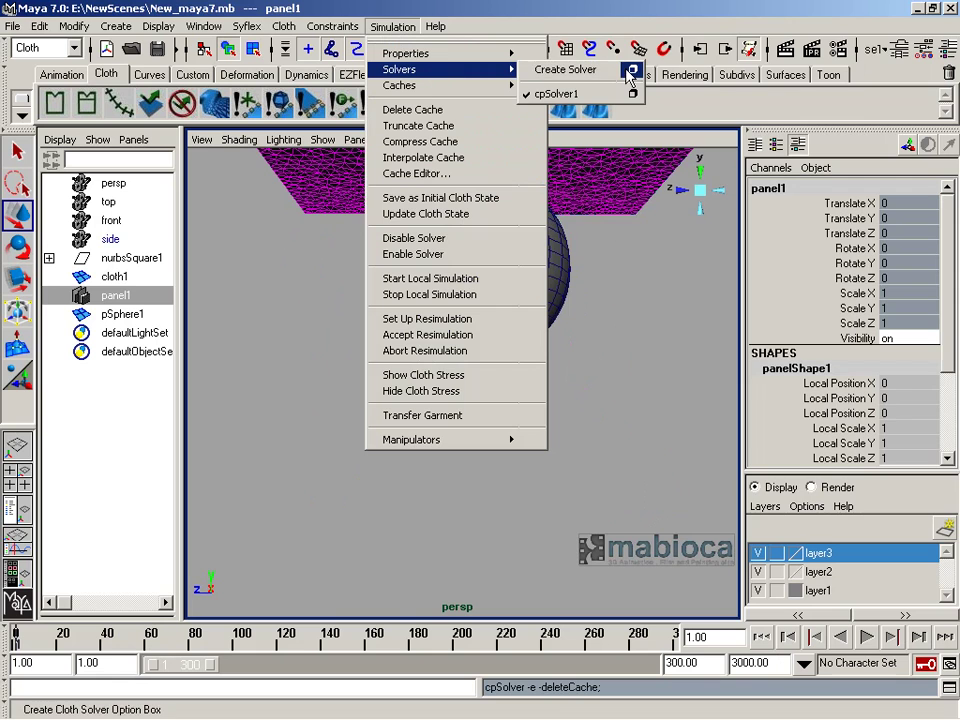
click(633, 93)
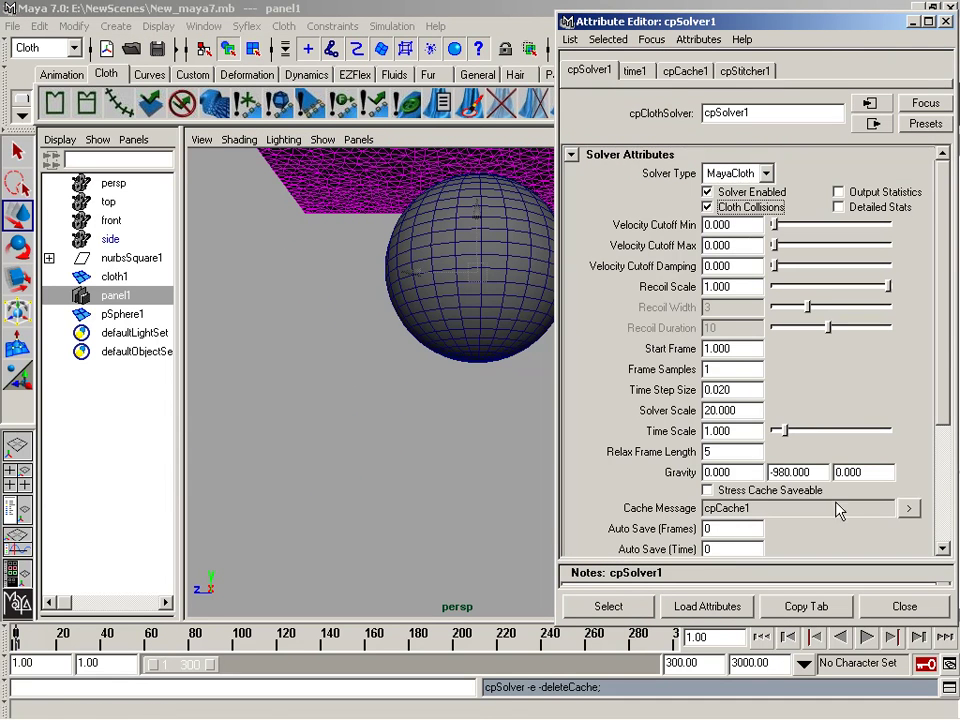
click(866, 637)
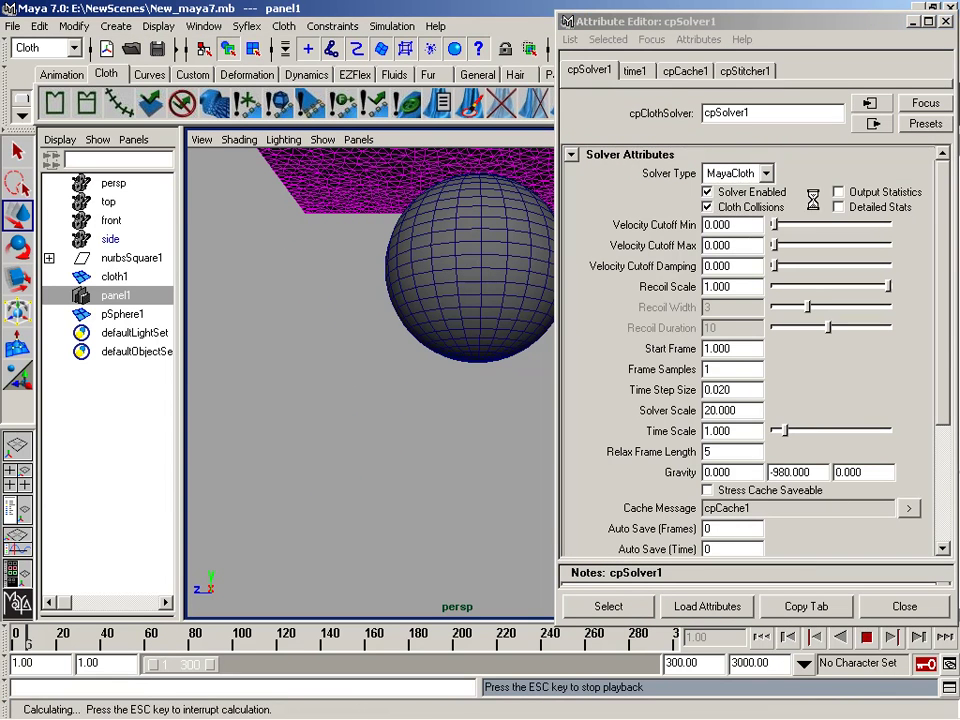
drag(590, 21, 742, 2)
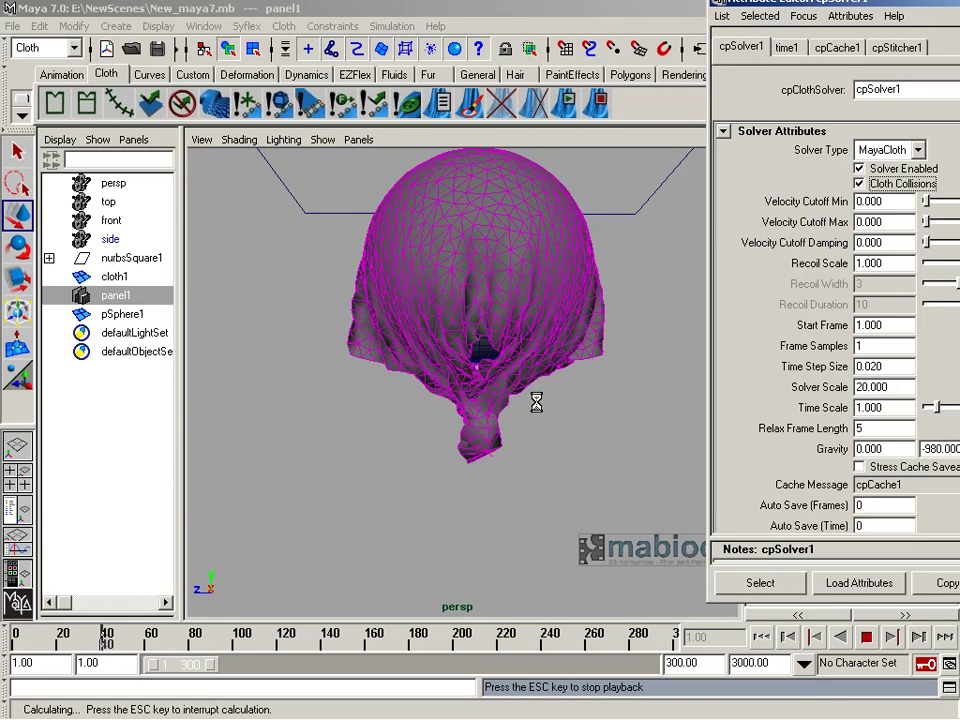
Inspect the cloth folds from several angles and stop the run at frame 87.
mouse_move(611, 368)
alt+mouse_down()
mouse_move(640, 366)
mouse_move(448, 375)
mouse_move(617, 351)
alt+mouse_up()
mouse_move(617, 351)
alt+right_down()
mouse_move(671, 354)
mouse_move(598, 401)
alt+right_up()
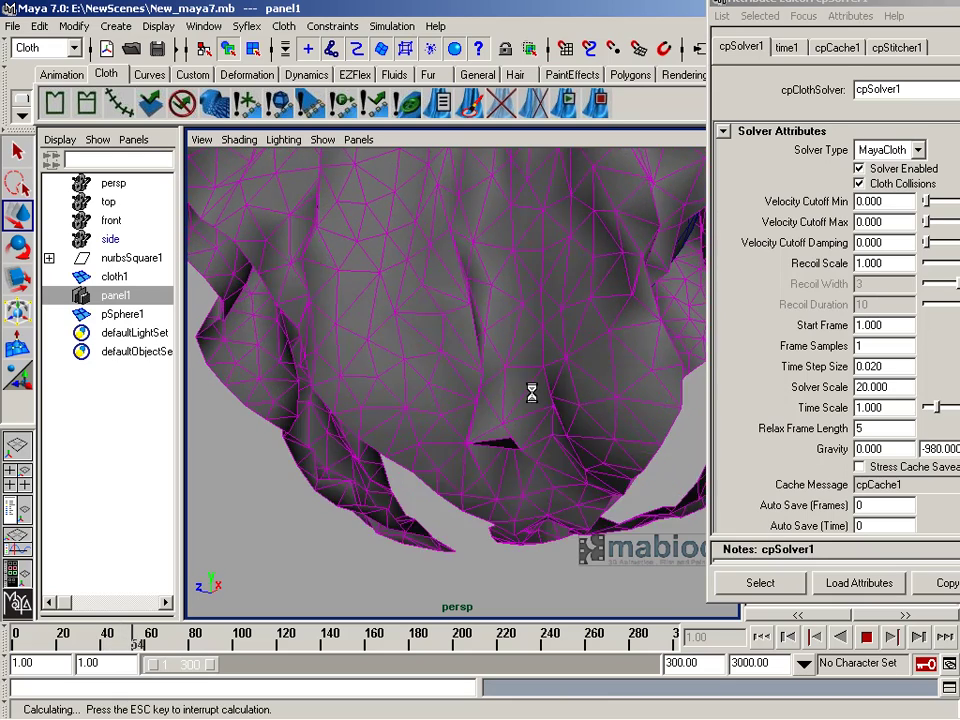
mouse_move(435, 358)
alt+right_down()
mouse_move(463, 465)
mouse_move(497, 446)
alt+right_up()
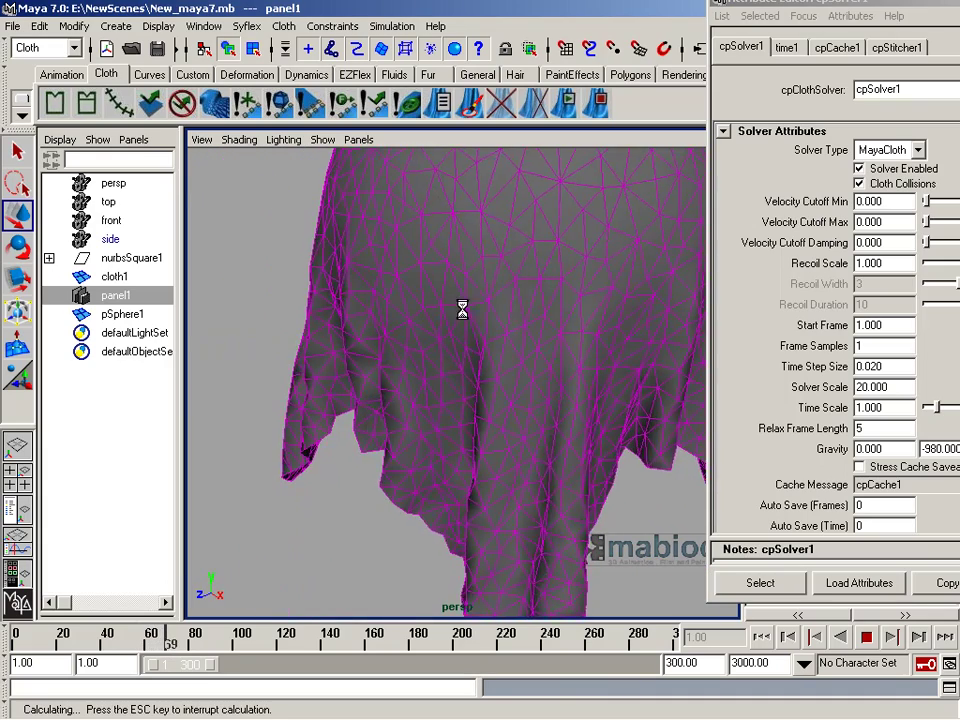
alt+right_drag(462, 310, 461, 272)
mouse_move(654, 276)
alt+right_down()
mouse_move(627, 261)
mouse_move(621, 274)
mouse_move(636, 354)
alt+right_up()
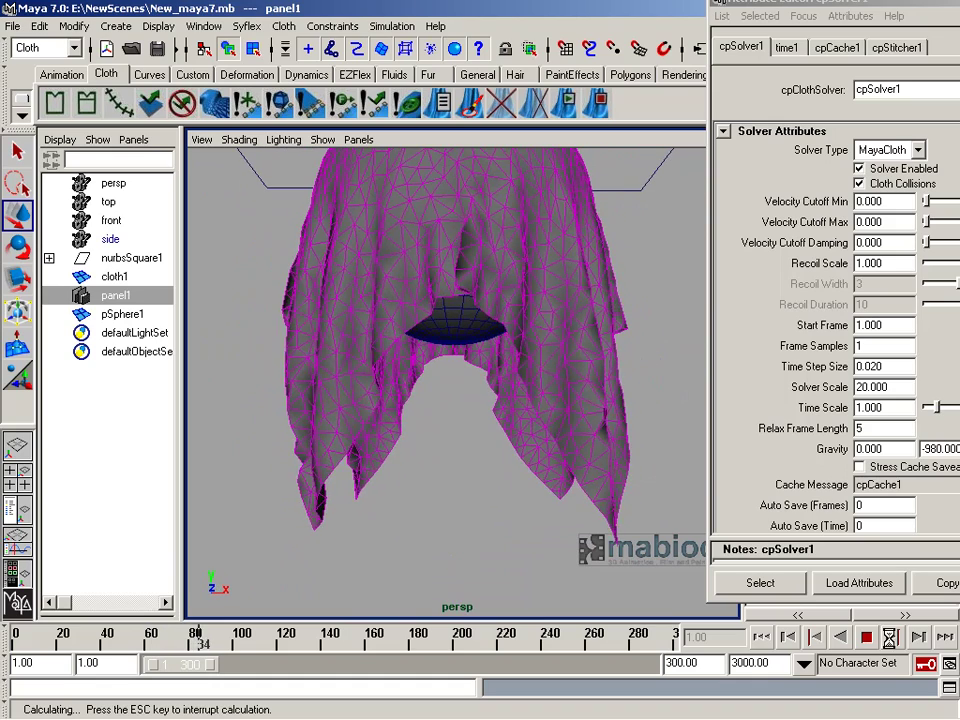
key(Escape)
Tumble to see the sphere underneath and set cpSolver1 Frame Samples to 10.
mouse_move(598, 386)
alt+mouse_down()
mouse_move(611, 392)
mouse_move(476, 381)
mouse_move(321, 386)
alt+mouse_up()
mouse_move(399, 304)
alt+mouse_down()
mouse_move(407, 403)
mouse_move(319, 364)
mouse_move(403, 349)
mouse_move(392, 422)
alt+mouse_up()
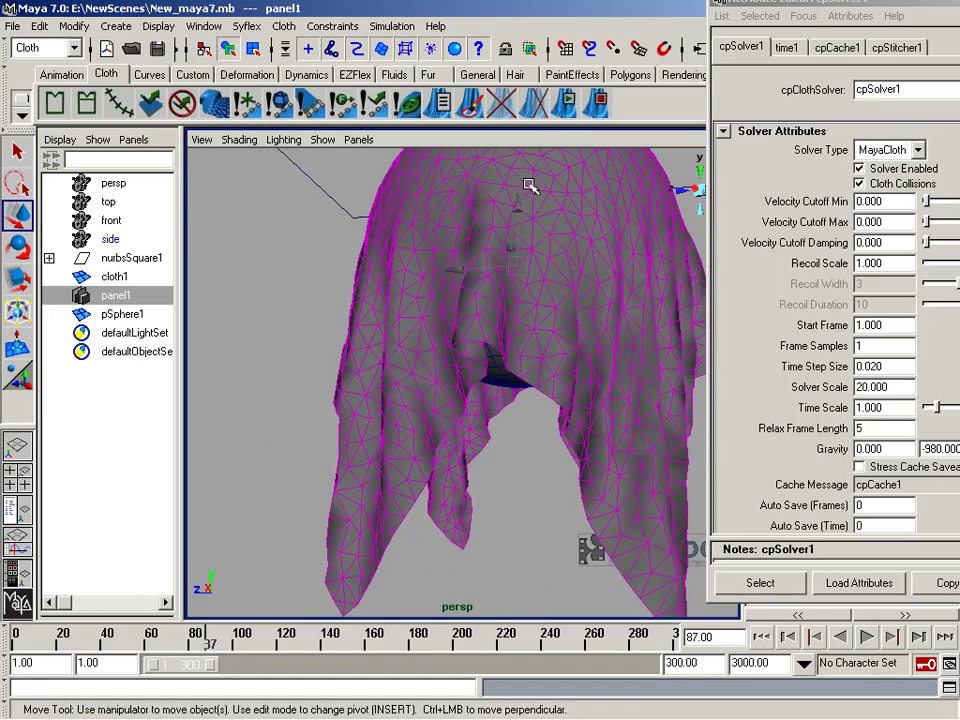
drag(853, 6, 695, 14)
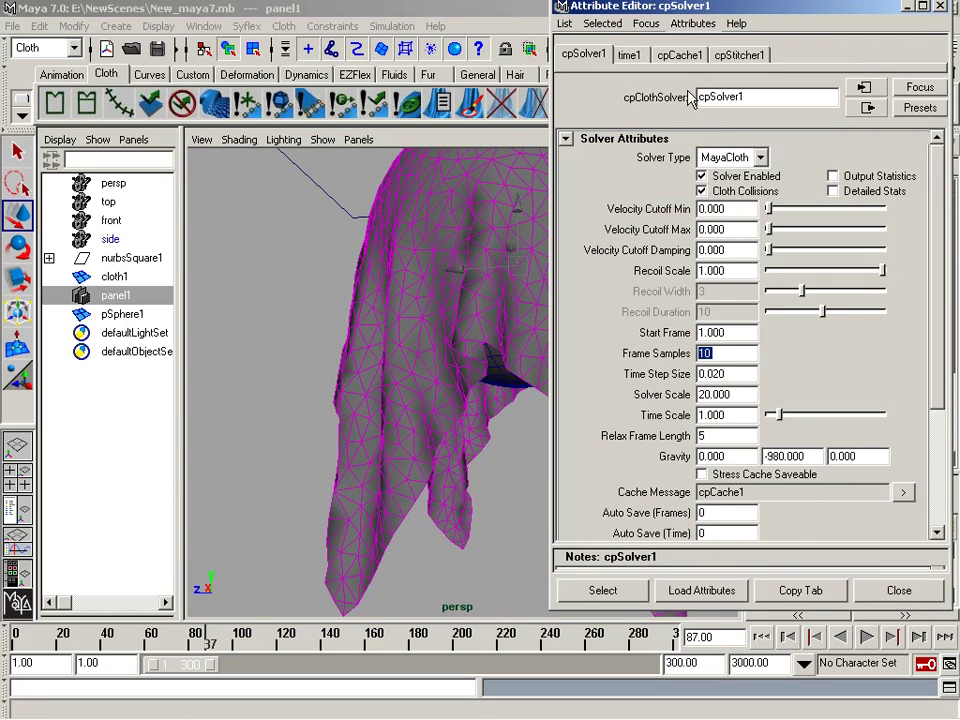
Clear the cache and rerun the simulation from frame 1 with Frame Samples 10.
drag(760, 8, 854, 7)
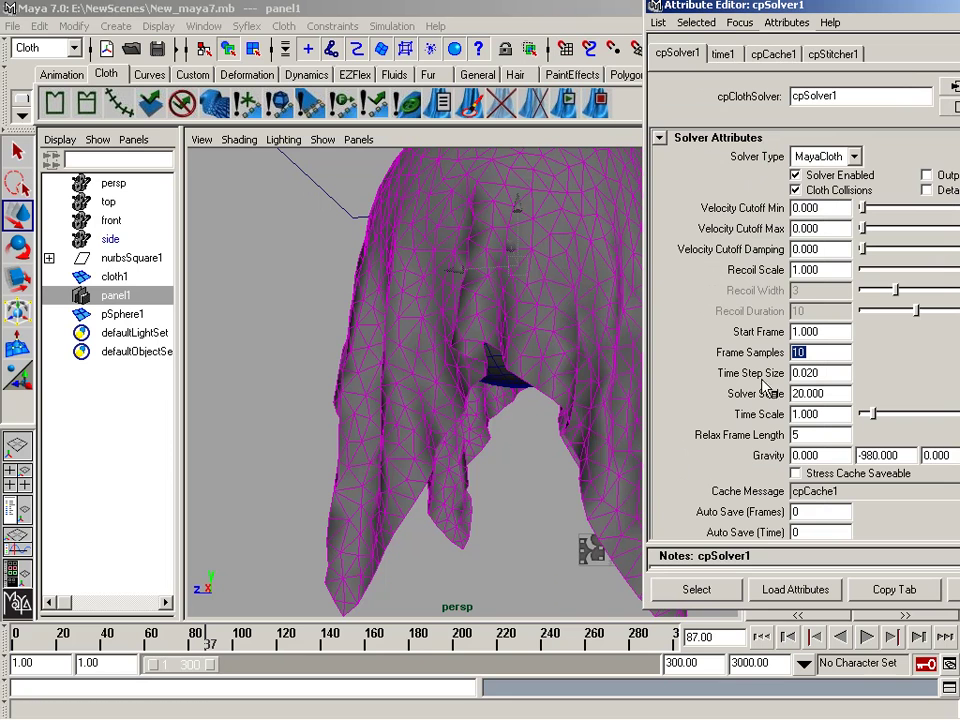
click(521, 104)
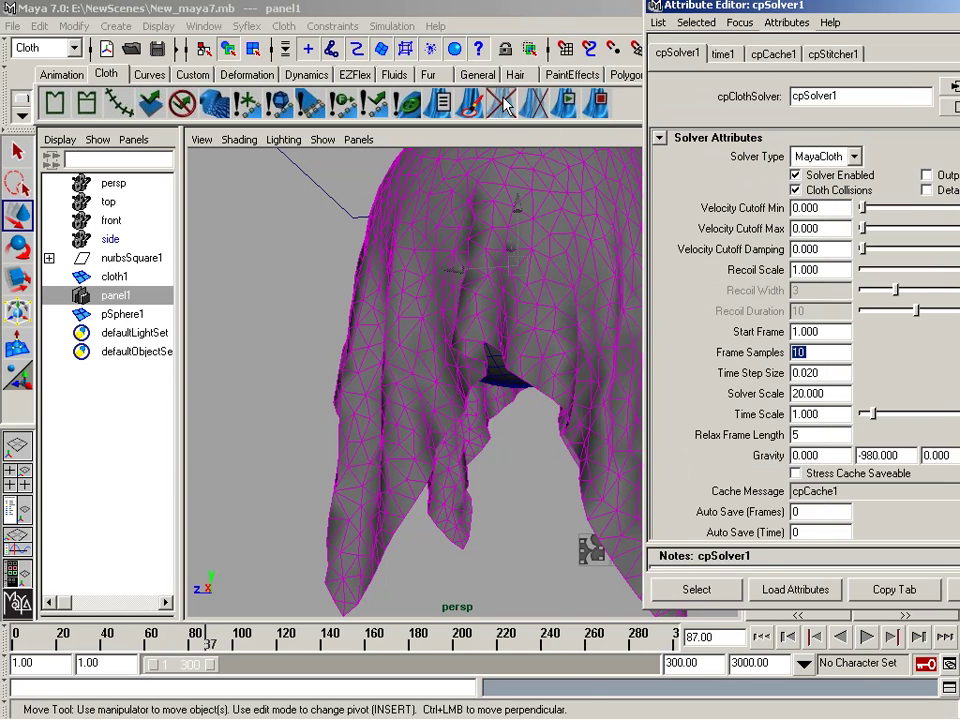
click(762, 638)
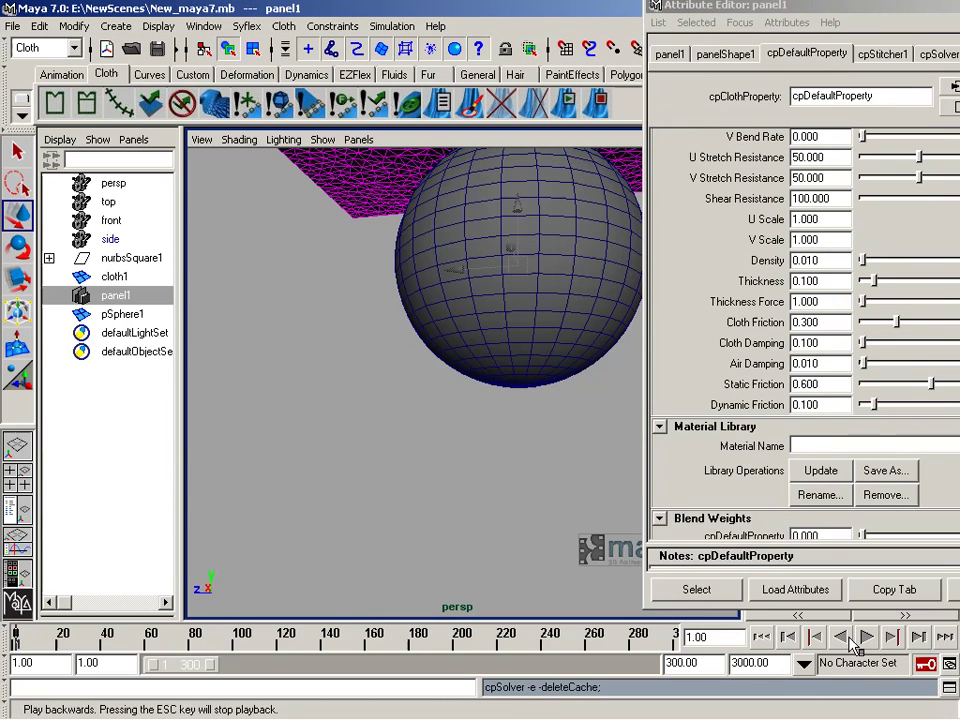
click(866, 637)
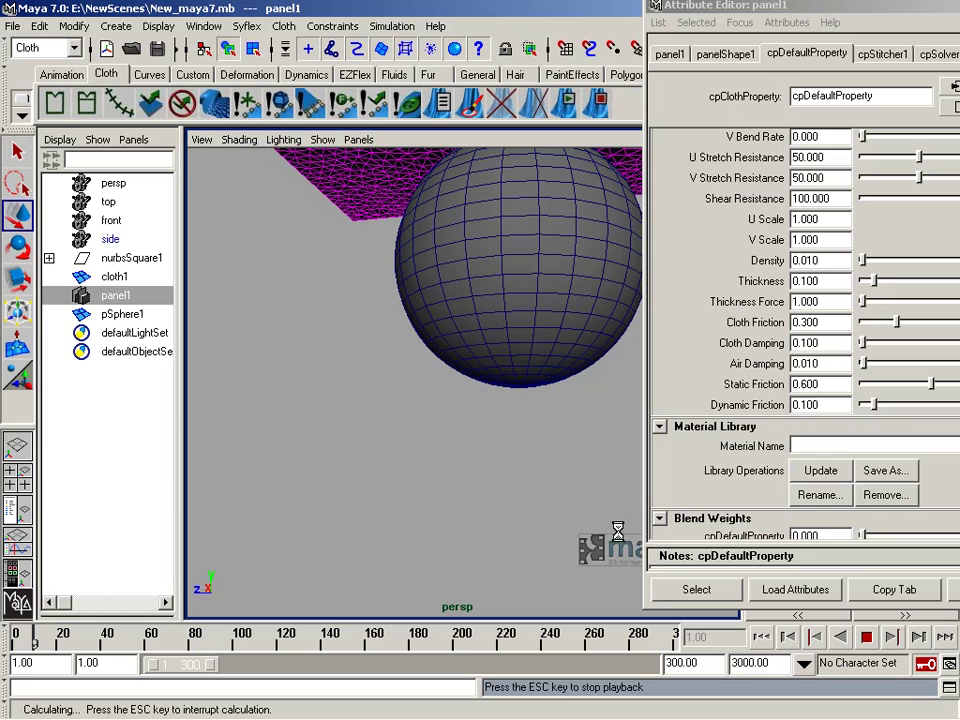
Interrupt the run at frame 8, rewind, and delete the cloth cache again.
key(Escape)
click(761, 637)
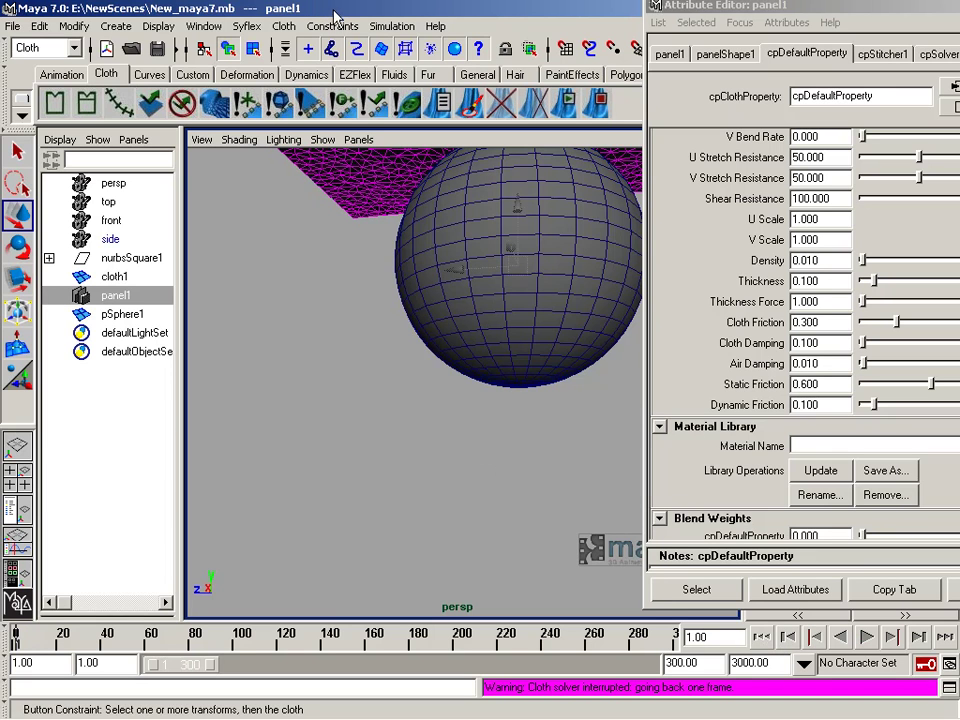
click(510, 105)
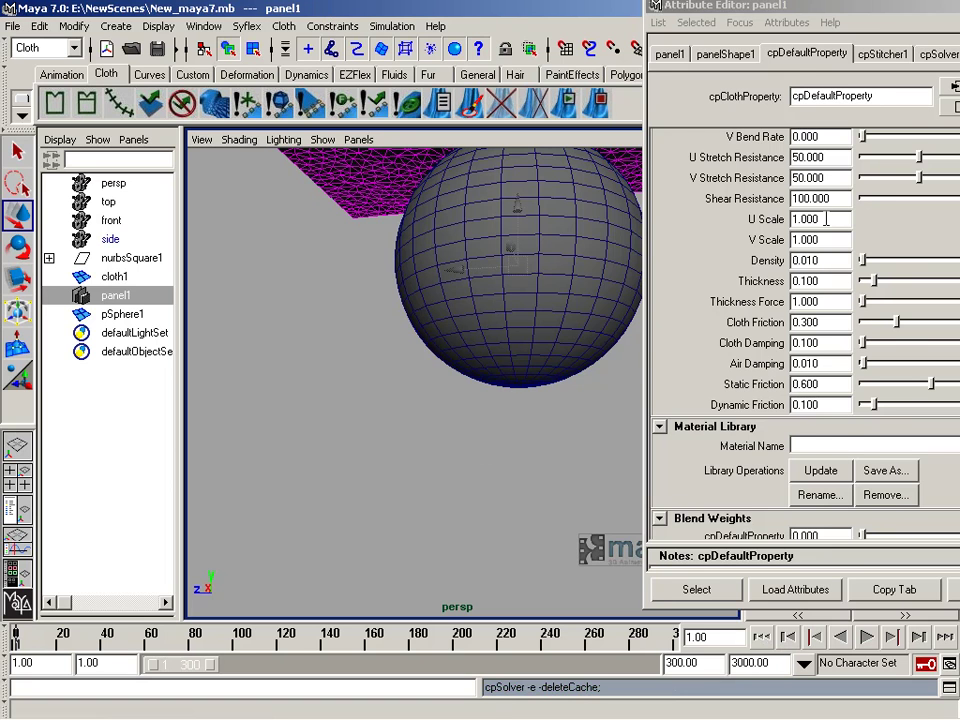
click(800, 9)
Change cpSolver1 Frame Samples from 10 to 5 and replay the cloth simulation.
click(842, 95)
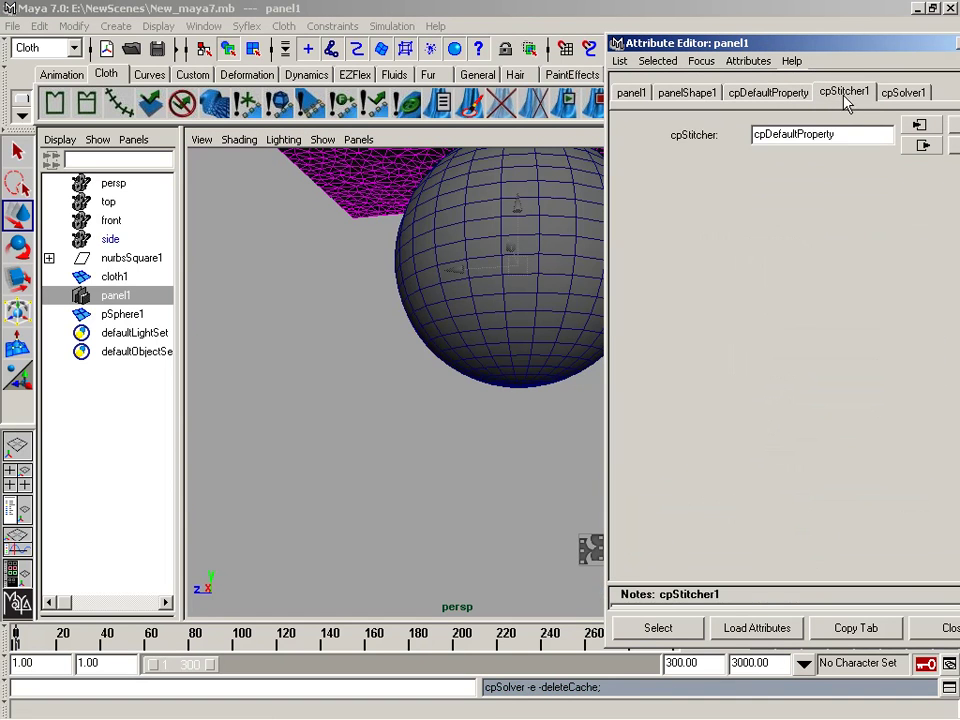
click(900, 94)
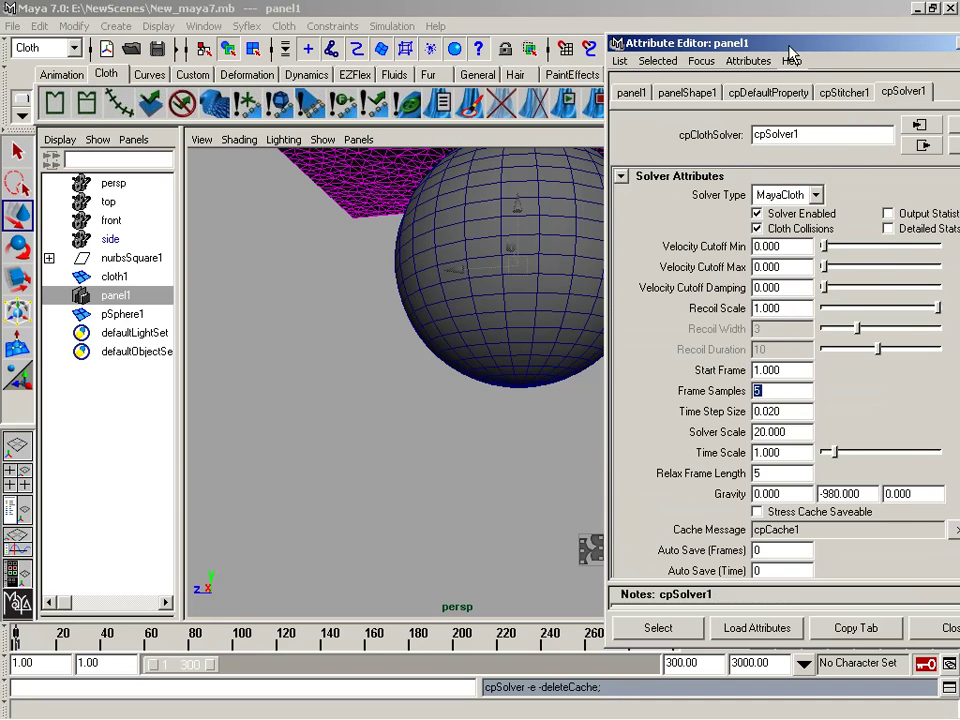
drag(789, 50, 887, 14)
click(862, 636)
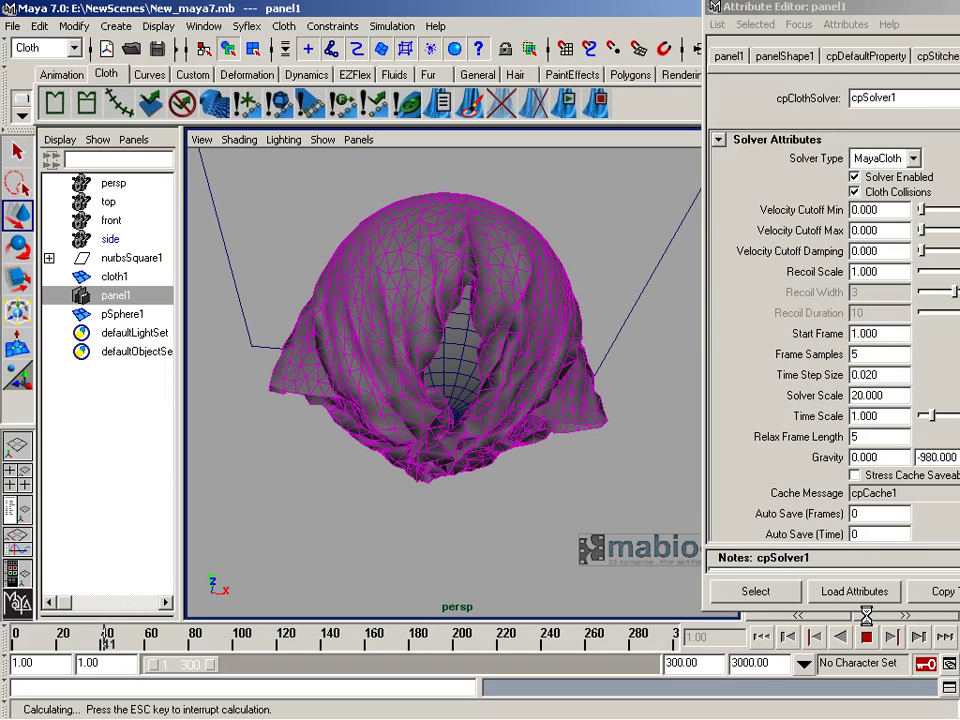
Stop the cloth calculation, move in close, and deselect the cloth.
key(Escape)
alt+drag(249, 378, 332, 529)
mouse_move(332, 529)
alt+right_down()
mouse_move(312, 485)
mouse_move(422, 521)
alt+right_up()
click(422, 521)
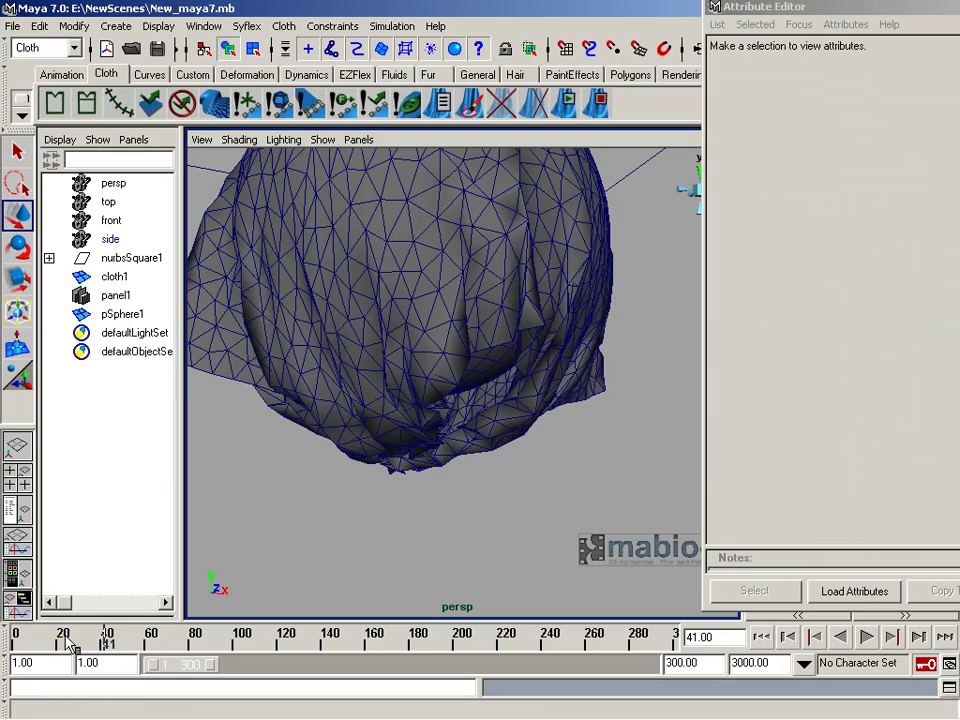
Scrub the cached frames up to 33, then reframe the cloth plane from the side.
click(40, 638)
mouse_move(40, 645)
mouse_down()
mouse_move(108, 645)
mouse_move(82, 645)
mouse_move(109, 626)
mouse_move(38, 620)
mouse_move(15, 636)
mouse_up()
alt+right_drag(348, 404, 429, 403)
mouse_move(429, 403)
alt+mouse_down()
mouse_move(326, 489)
mouse_move(336, 444)
alt+mouse_up()
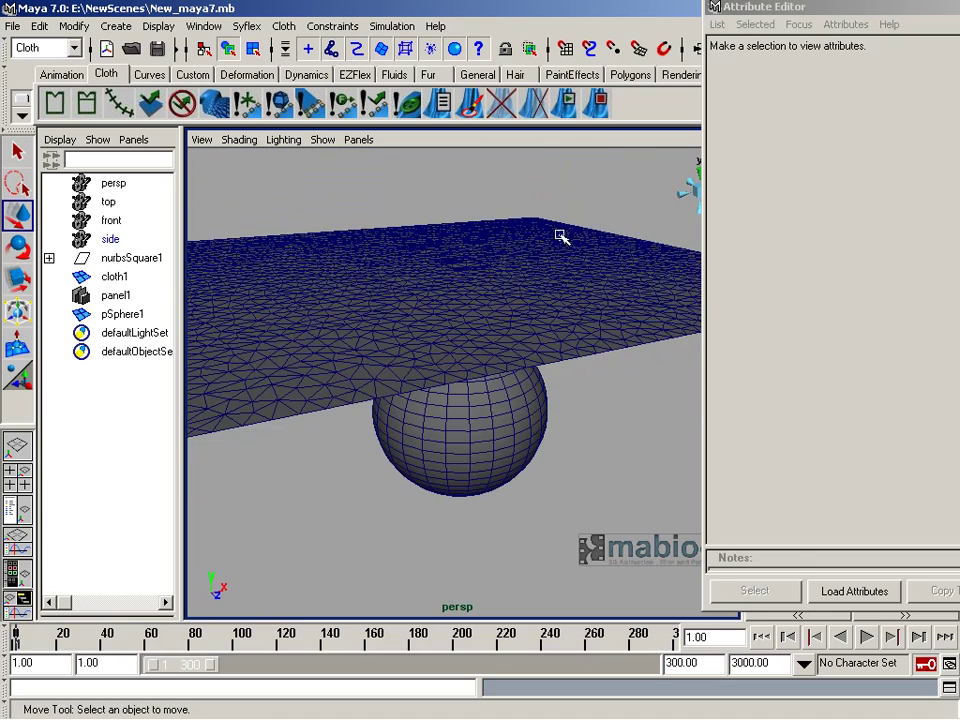
Delete the cloth cache and turn on Output Statistics for the cloth solver.
click(561, 236)
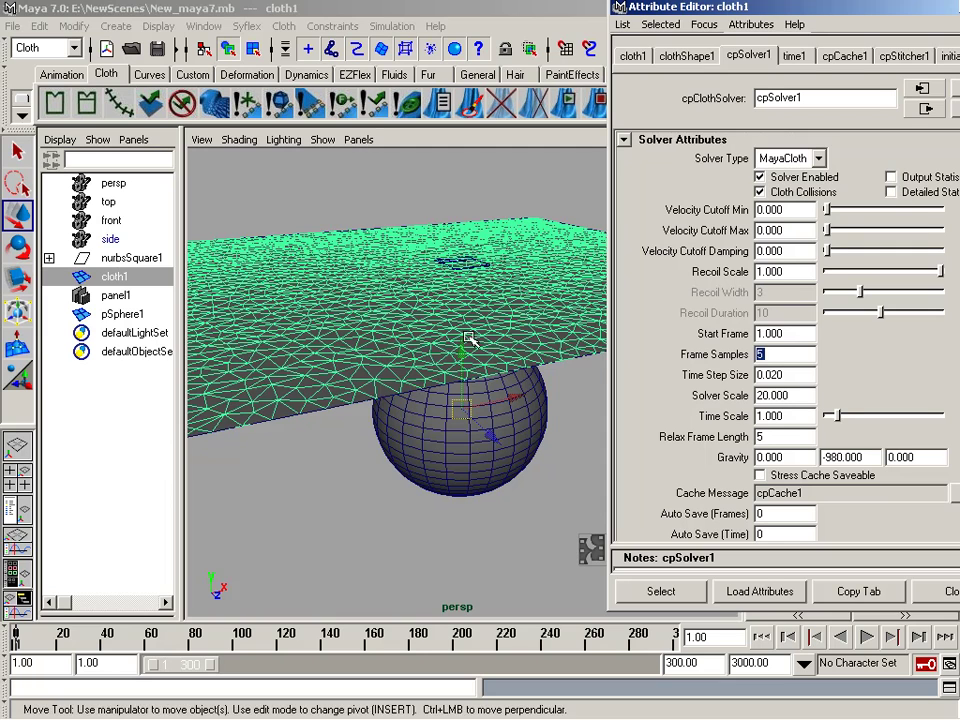
alt+middle_drag(471, 336, 444, 341)
drag(852, 10, 796, 15)
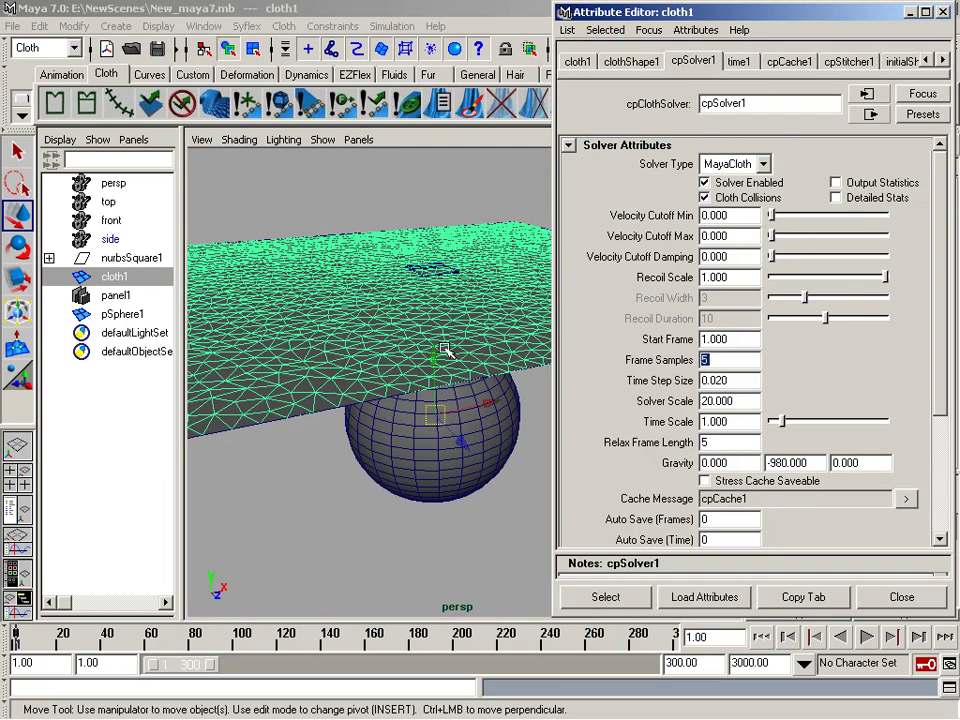
click(462, 248)
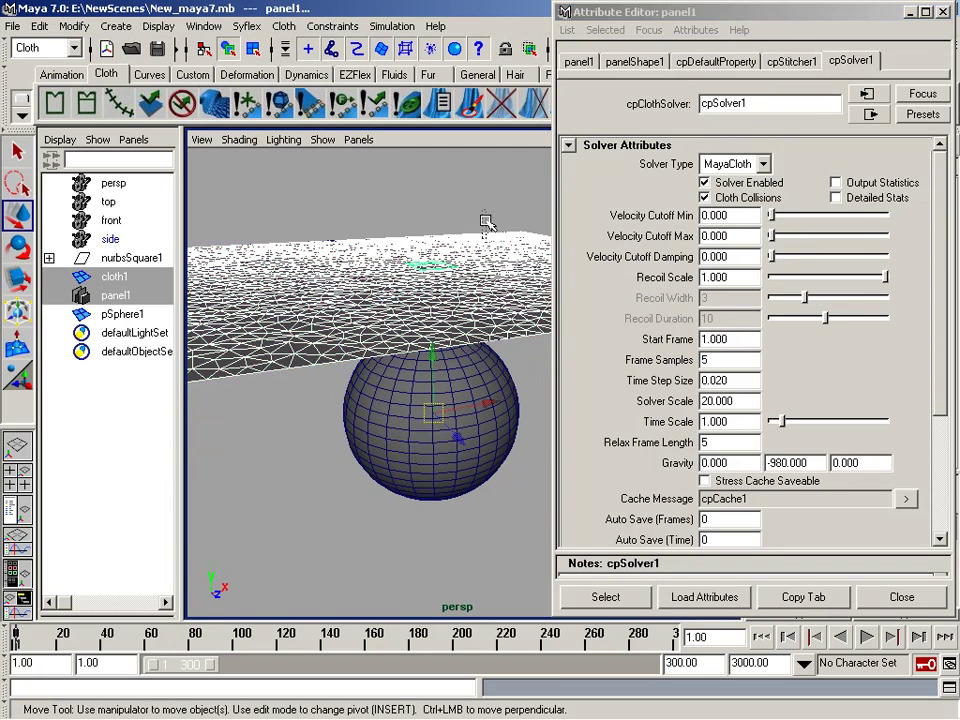
click(500, 108)
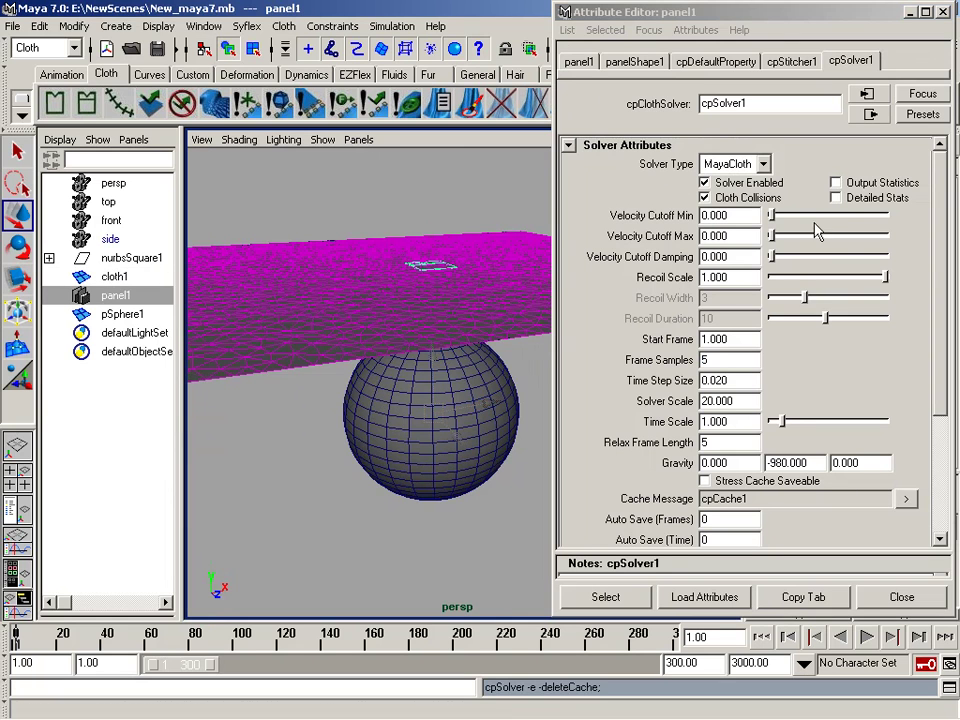
click(866, 186)
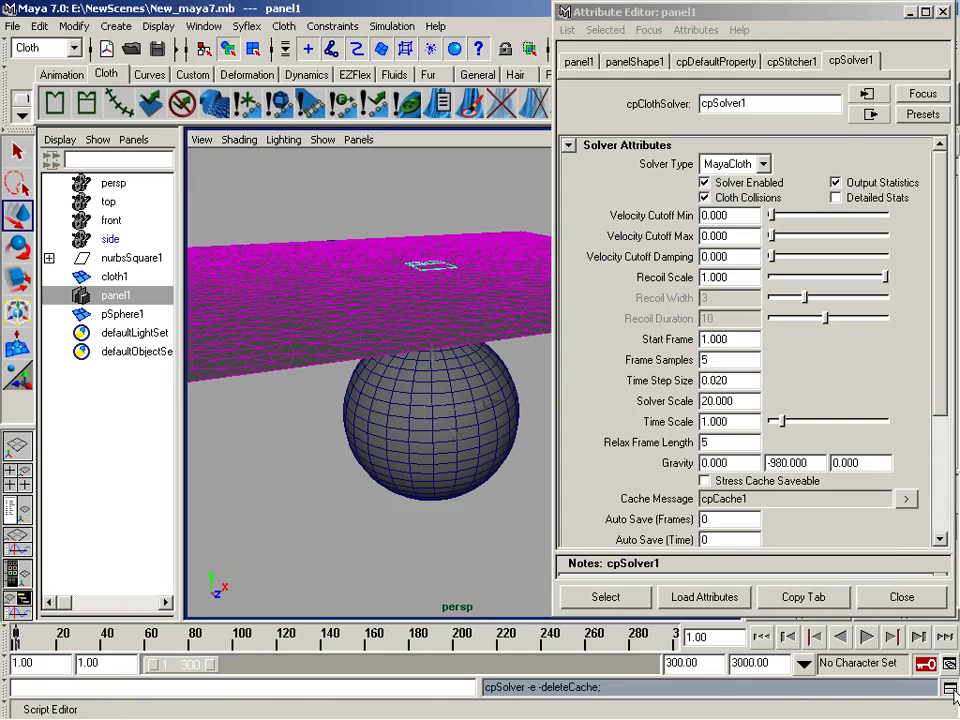
Clear the Script Editor history and rerun the cloth simulation.
click(948, 687)
click(203, 370)
mouse_move(182, 370)
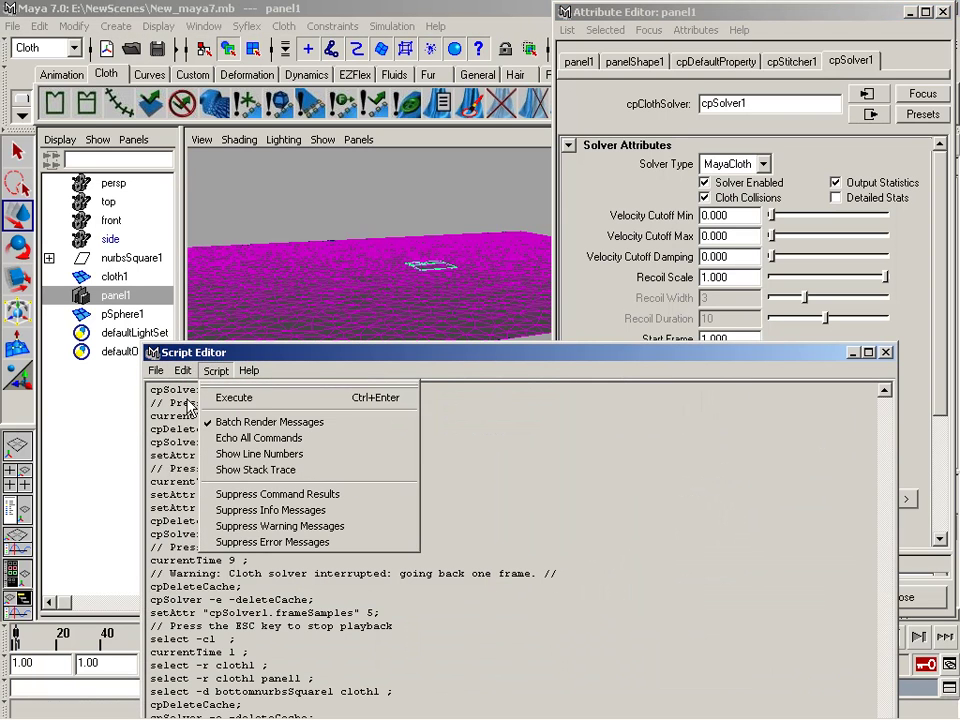
click(187, 510)
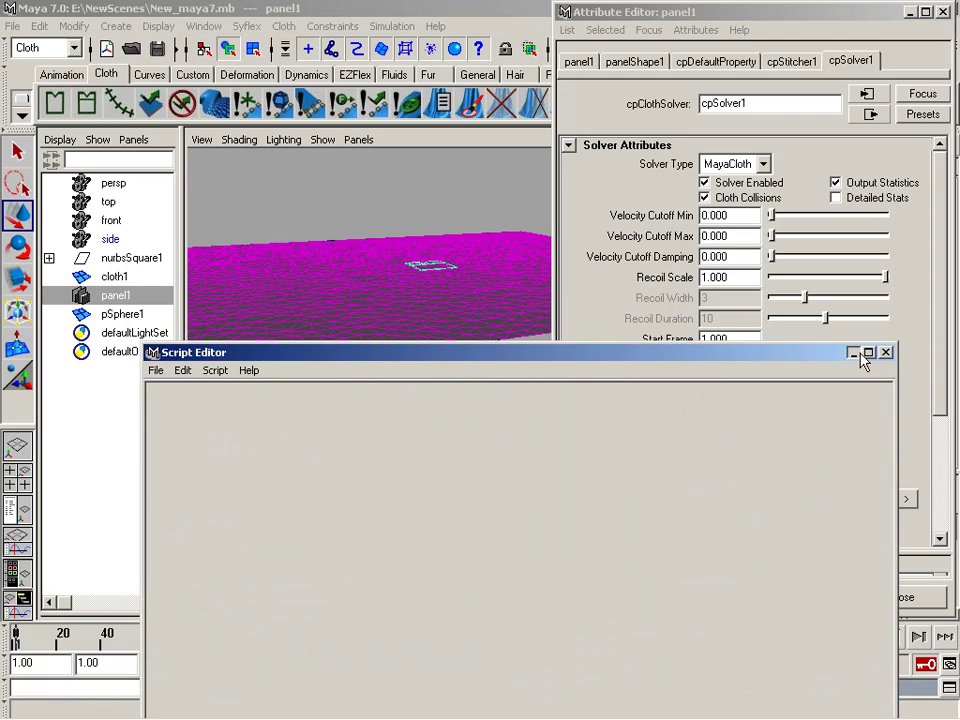
click(855, 352)
click(867, 638)
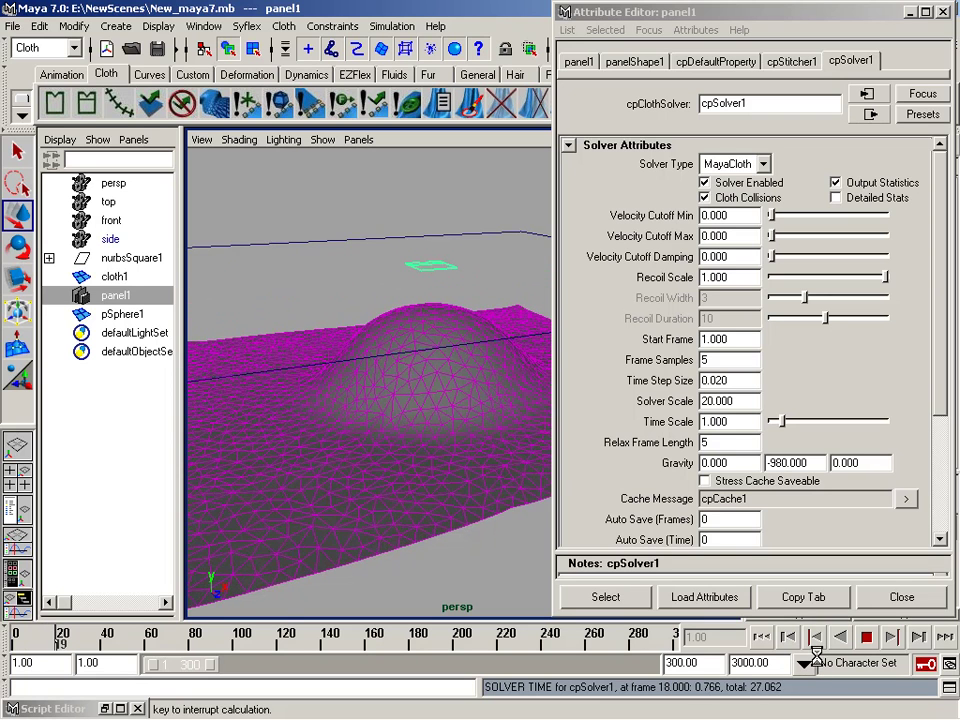
Stop the run at frame 21 and bring up the per-frame SOLVER TIME log lines.
key(Escape)
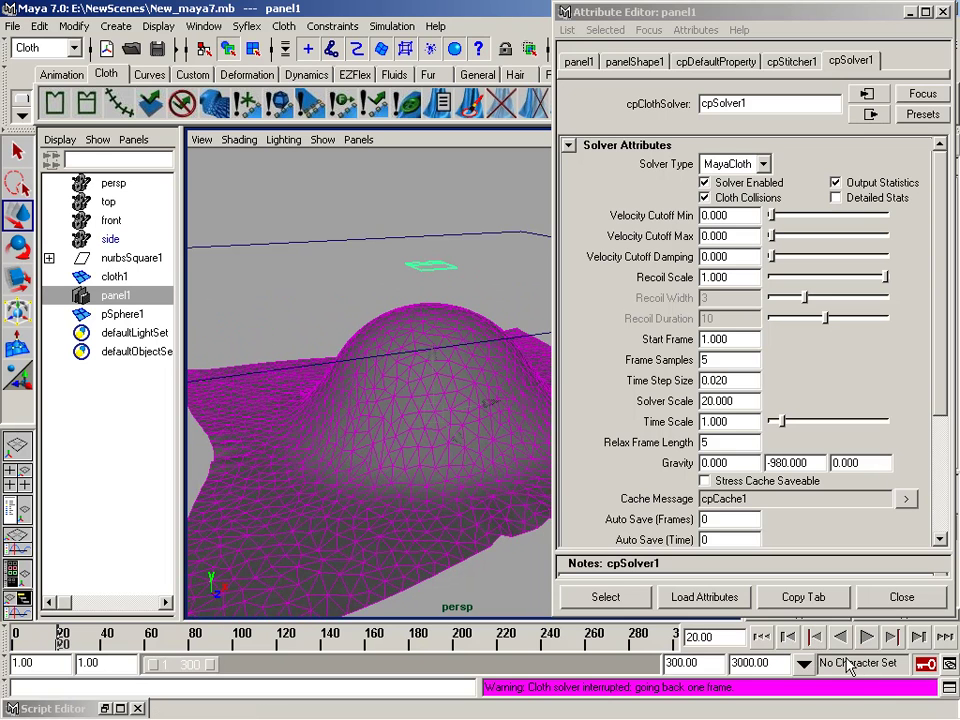
click(949, 687)
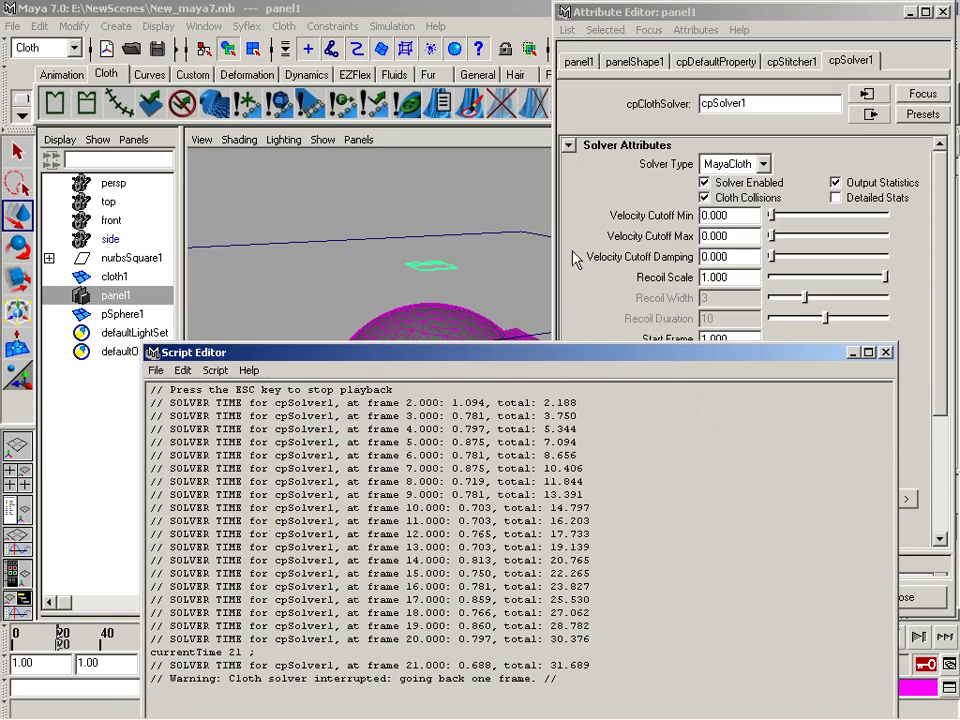
drag(304, 352, 318, 258)
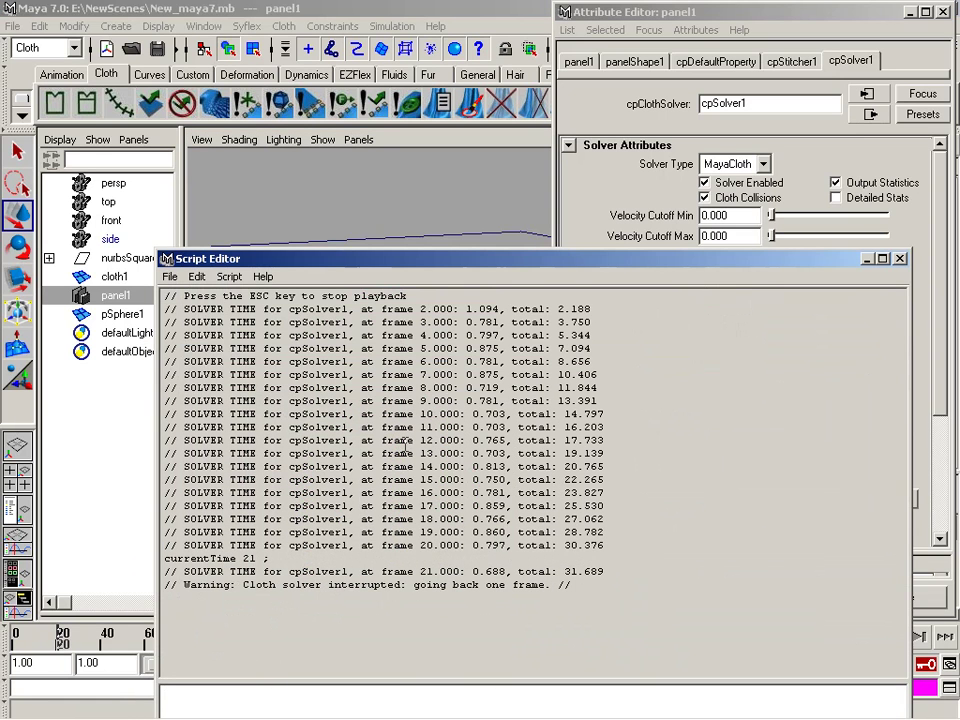
drag(606, 532, 165, 388)
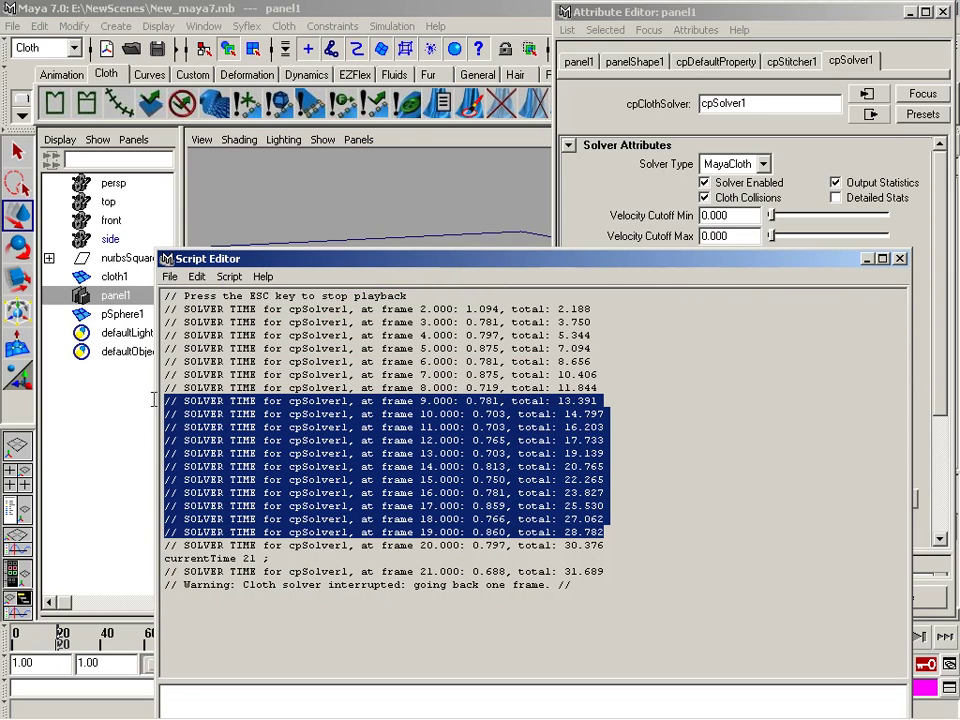
click(590, 18)
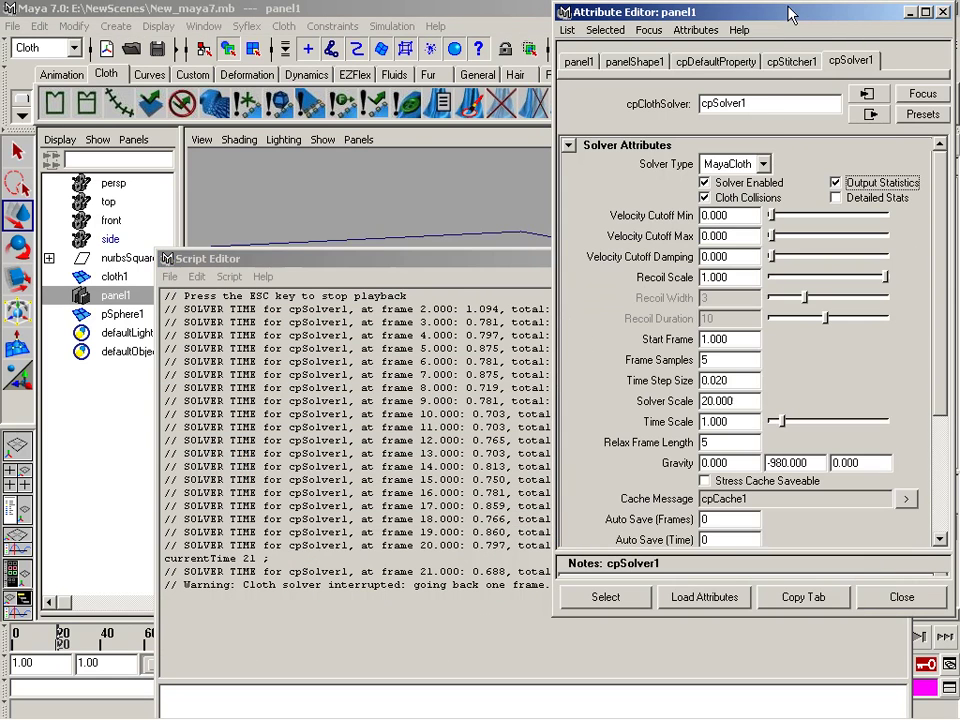
click(450, 262)
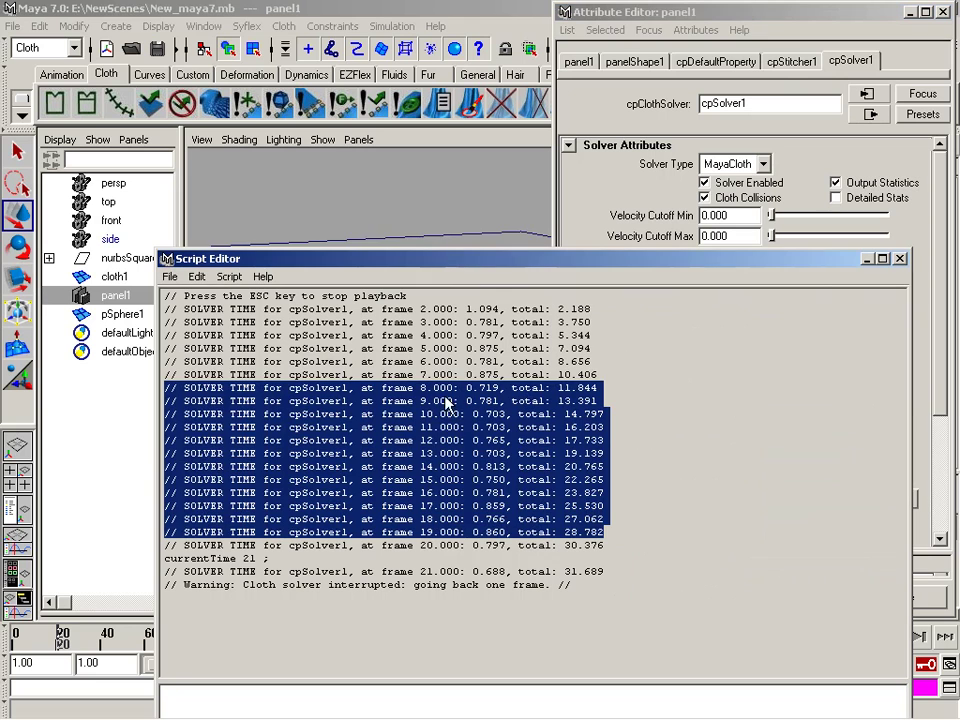
click(421, 427)
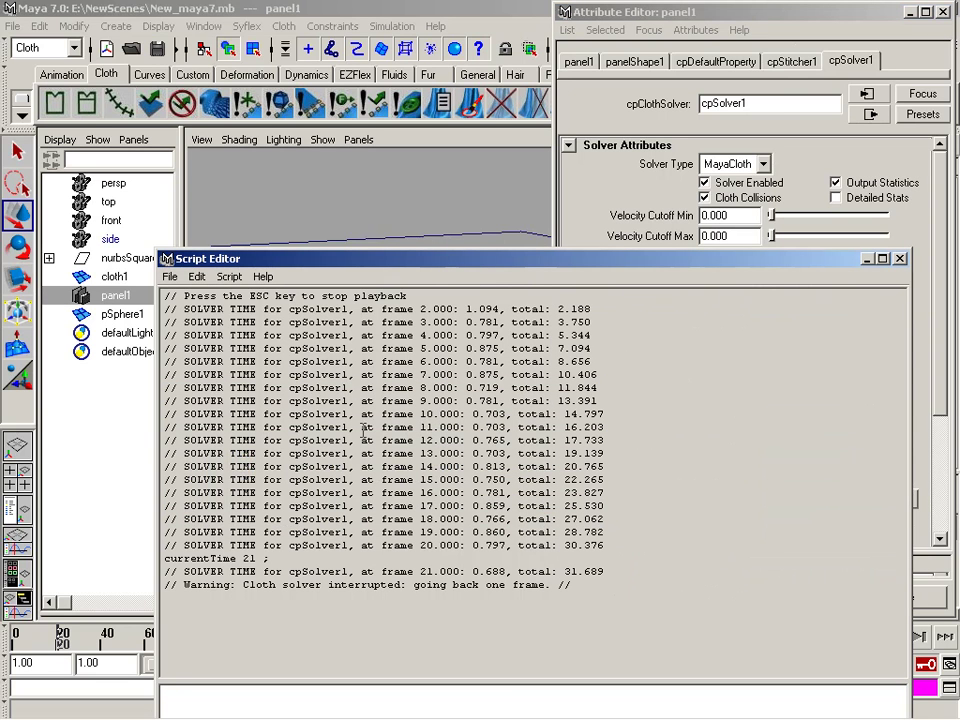
Review the frame 11–14 running totals (16.203, 17.733, 19.139, 20.765), then return to the solver attributes.
drag(421, 427, 512, 427)
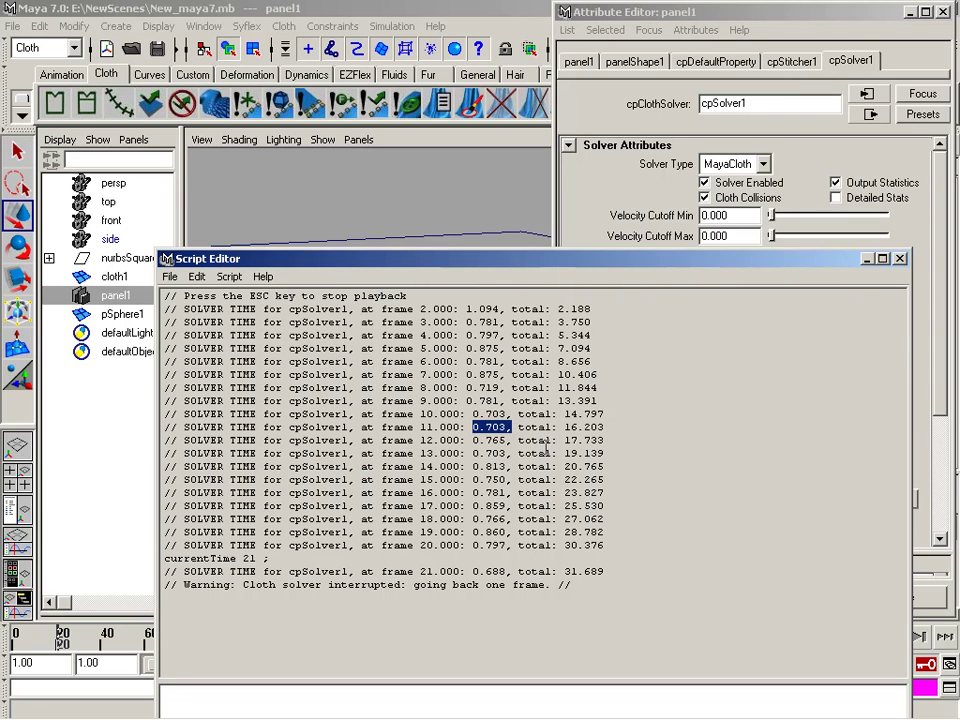
drag(565, 427, 607, 427)
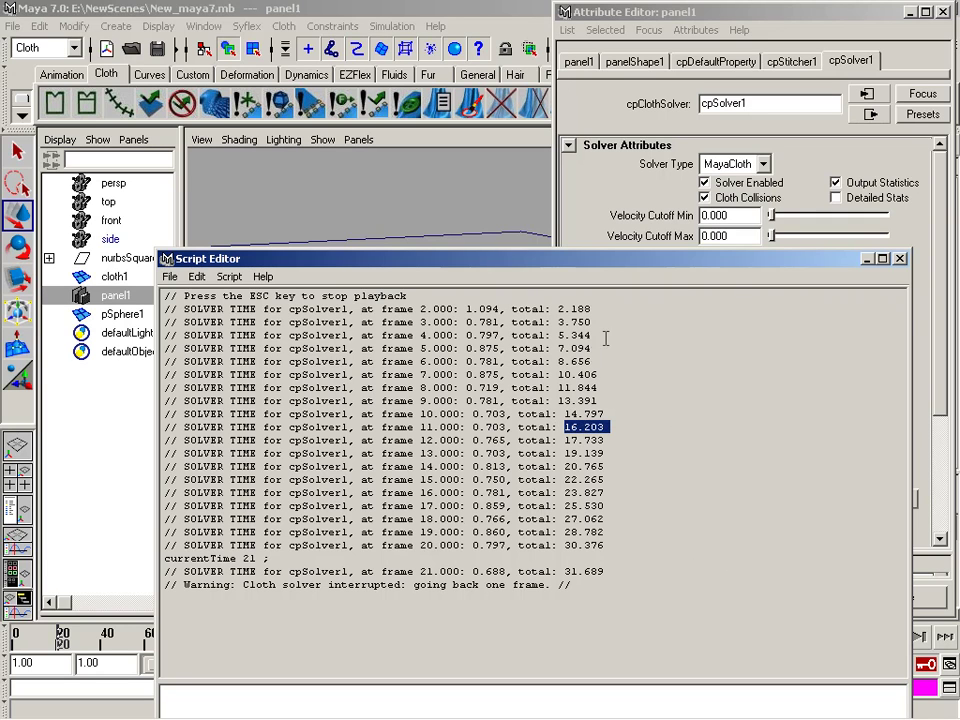
click(565, 427)
double_click(607, 427)
double_click(583, 440)
double_click(604, 454)
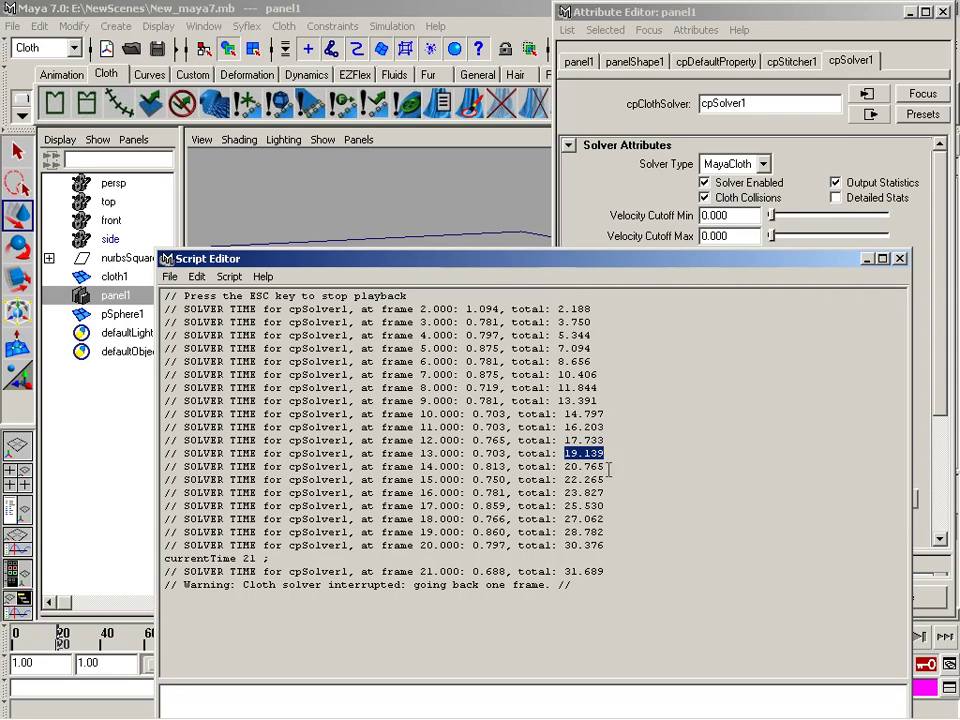
double_click(584, 467)
mouse_move(565, 467)
mouse_down()
mouse_move(605, 480)
mouse_move(558, 532)
mouse_move(576, 243)
mouse_up()
click(604, 508)
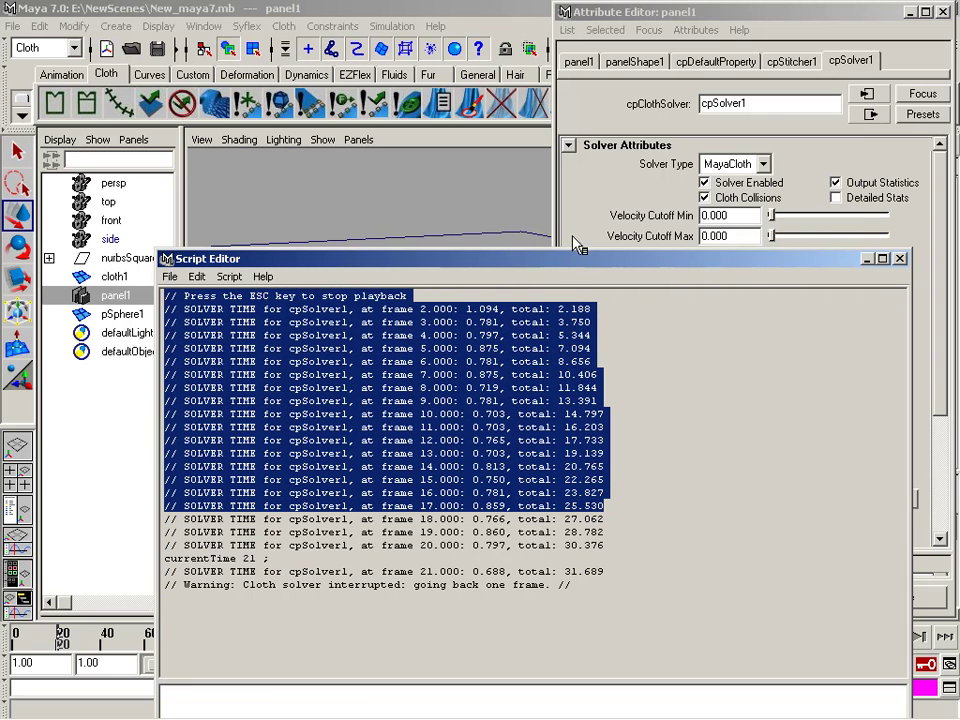
click(576, 243)
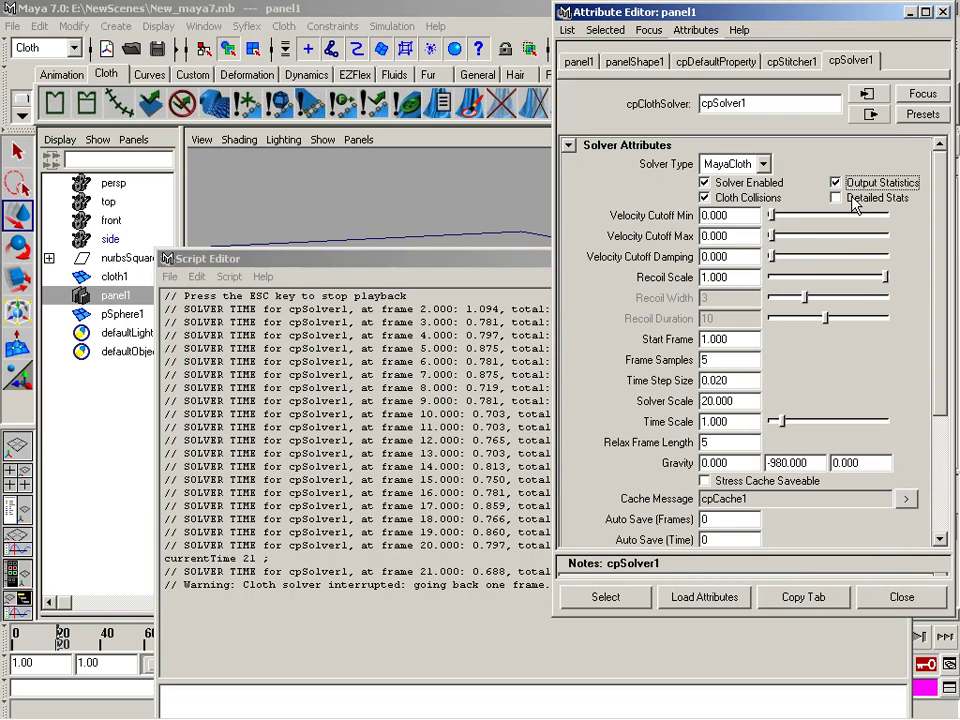
Turn on Detailed Stats for cpSolver1 and clear the old Script Editor history.
click(836, 198)
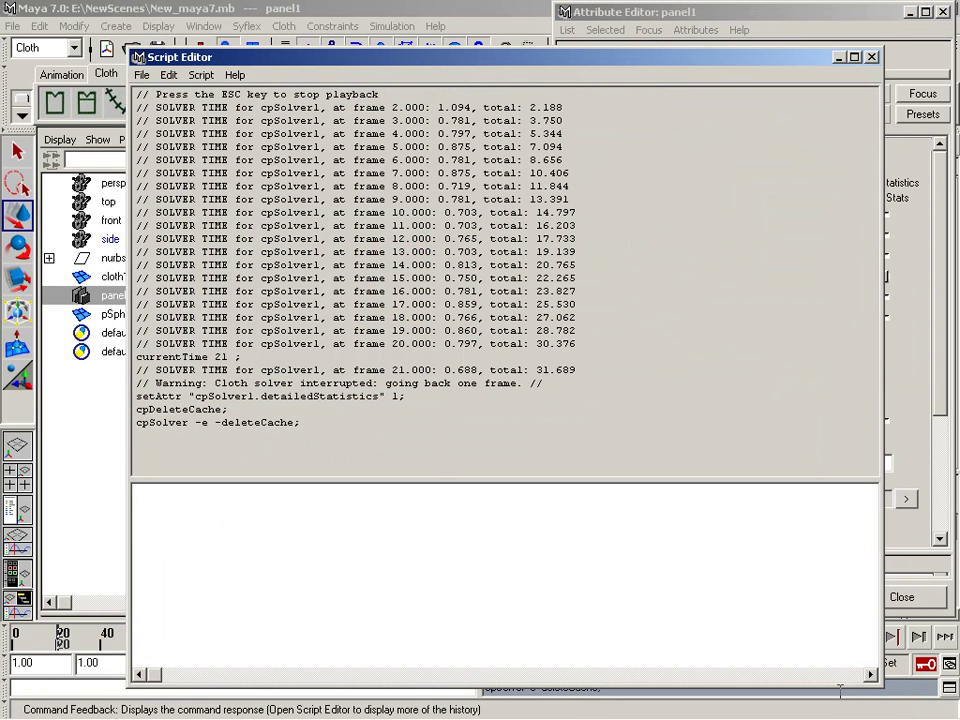
drag(840, 688, 840, 484)
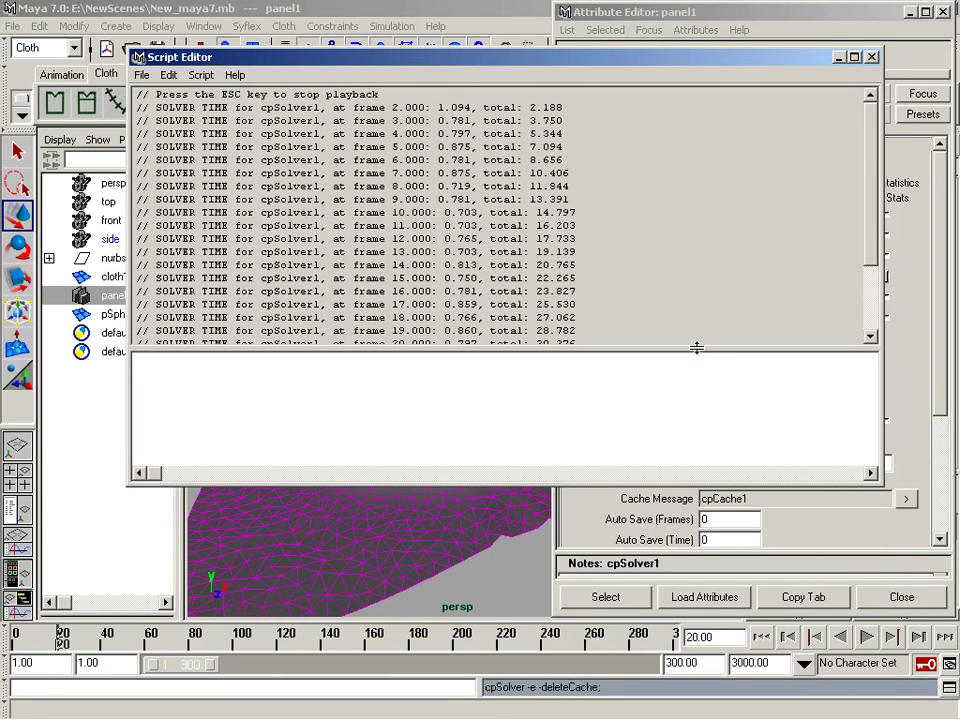
drag(694, 347, 690, 481)
click(169, 75)
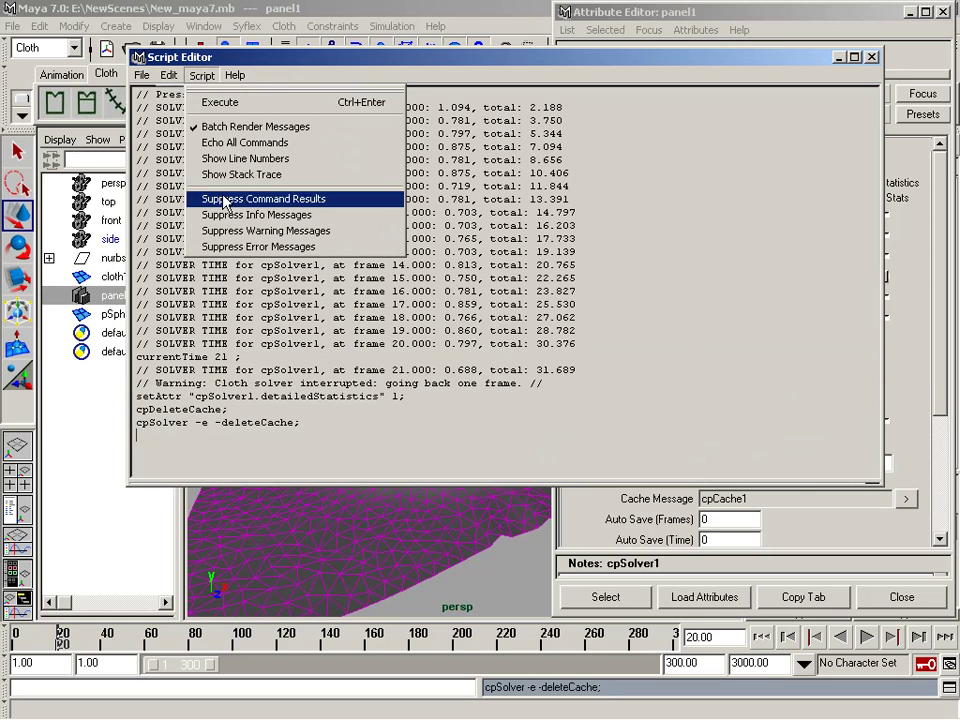
click(193, 215)
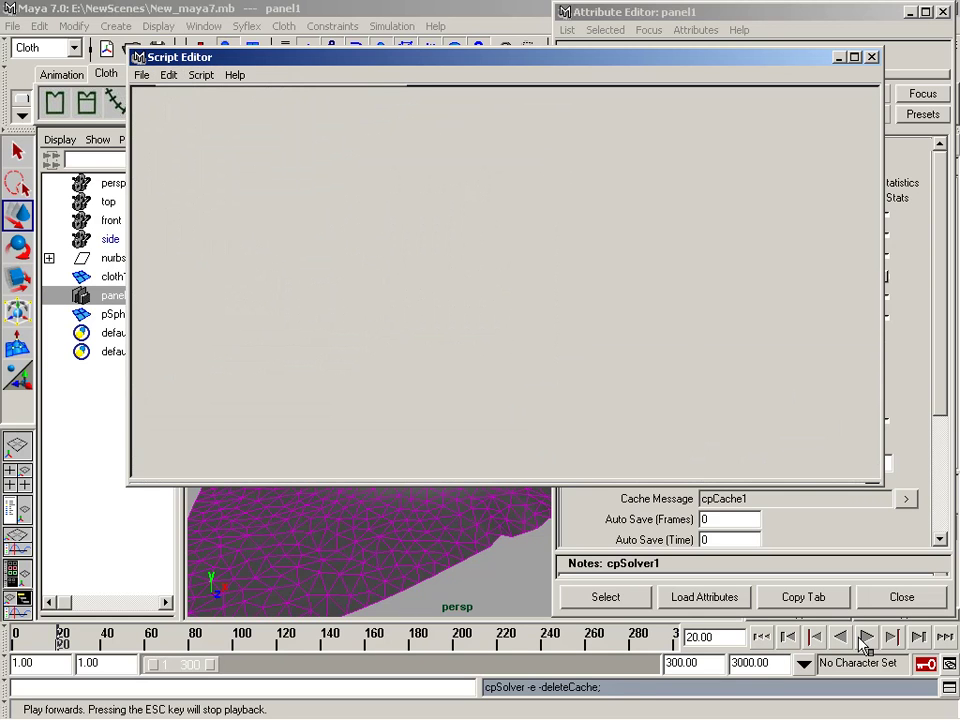
Rewind to frame 1, delete the cloth cache, close the log, and rerun the simulation.
click(866, 636)
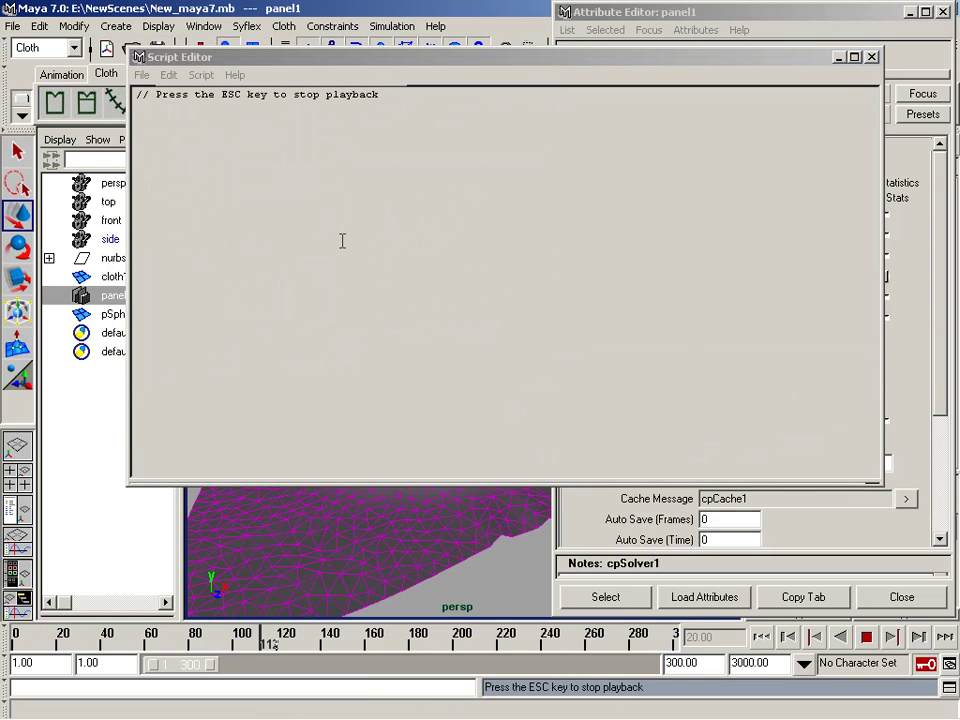
click(866, 636)
click(762, 638)
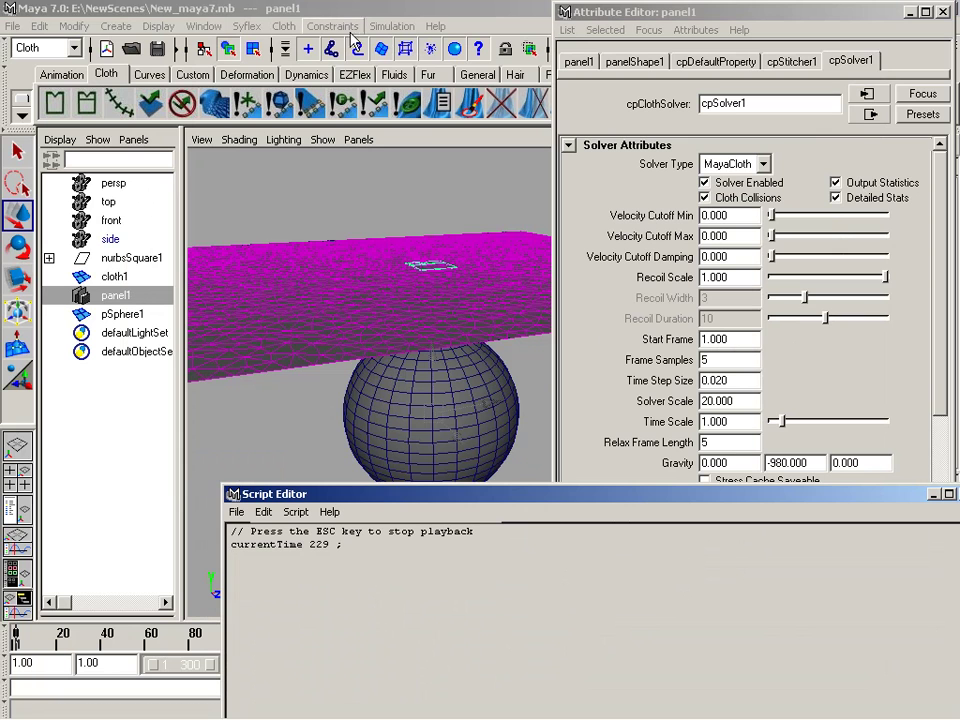
click(512, 108)
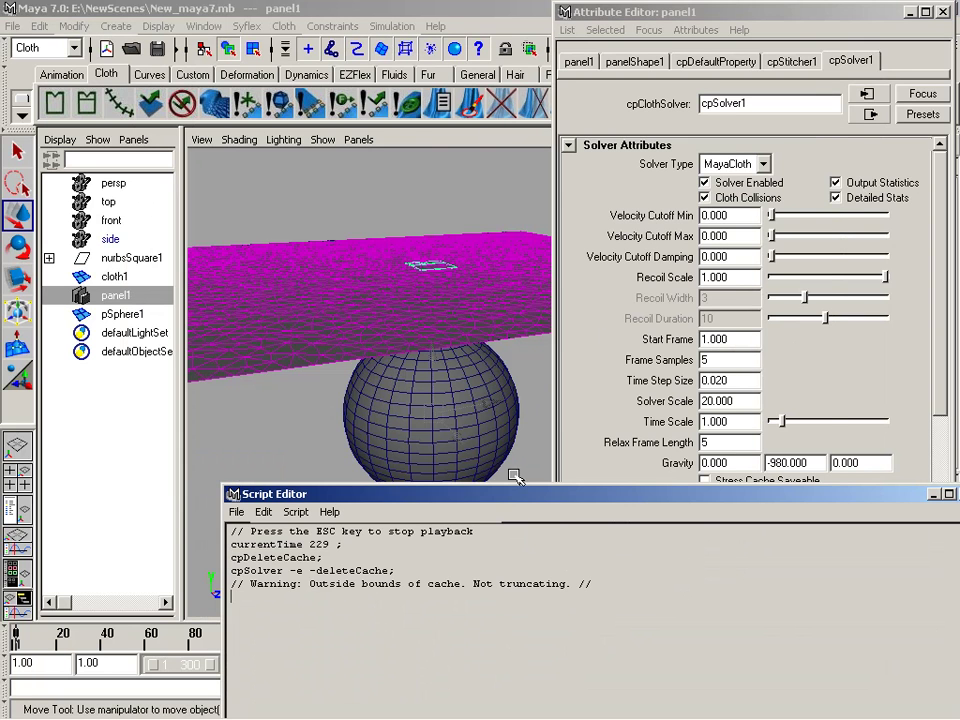
drag(430, 494, 280, 99)
click(817, 100)
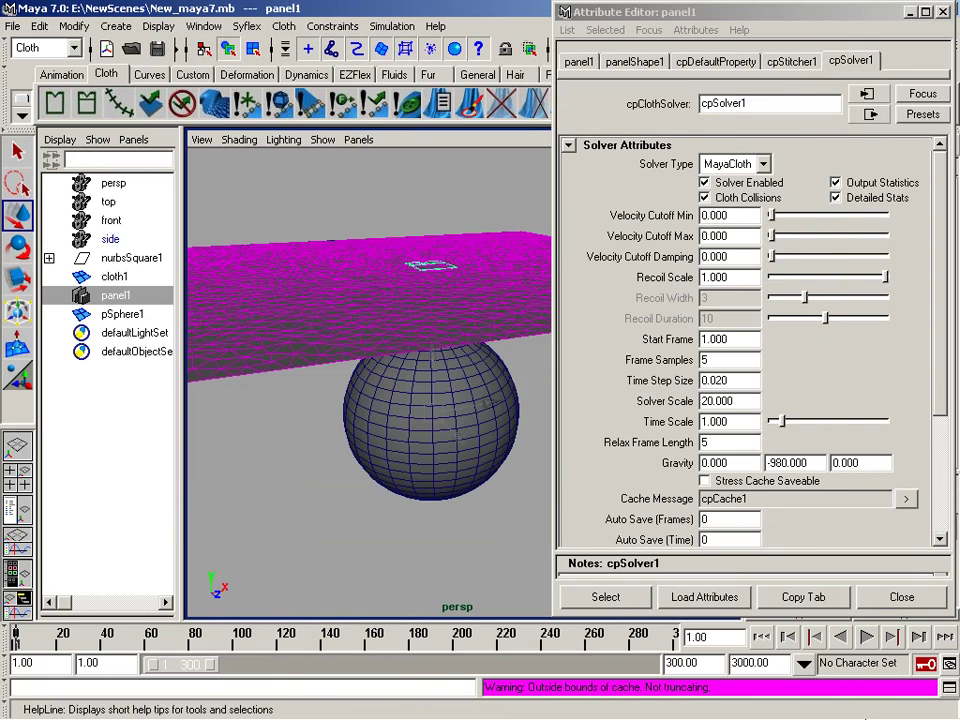
click(862, 636)
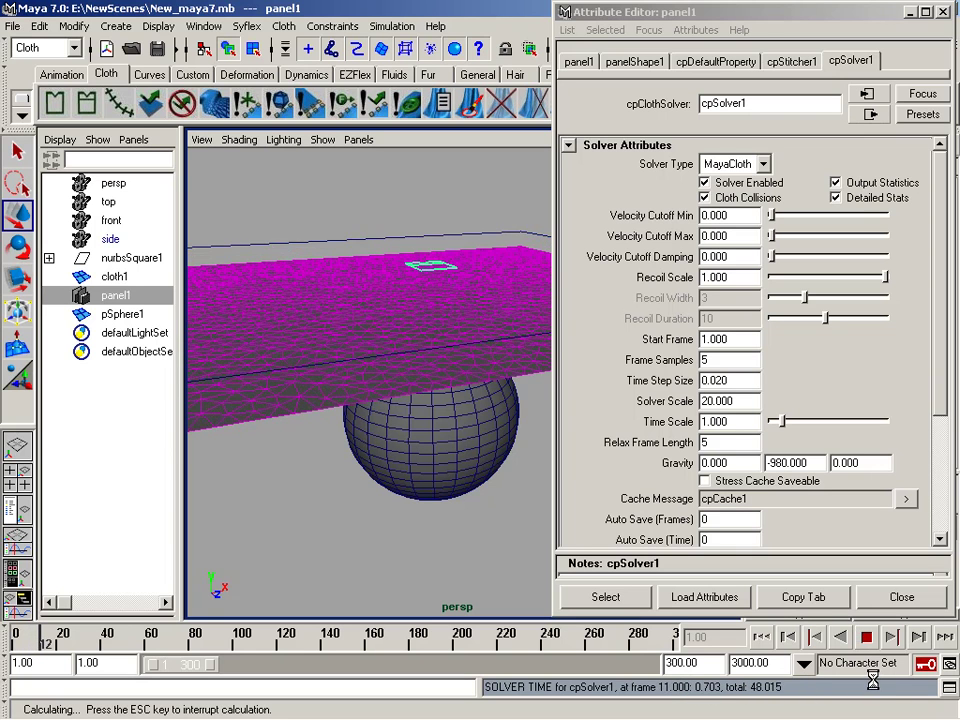
Stop the rerun at frame 13 and inspect the sub-frame 6.208 solver time in the log.
click(948, 687)
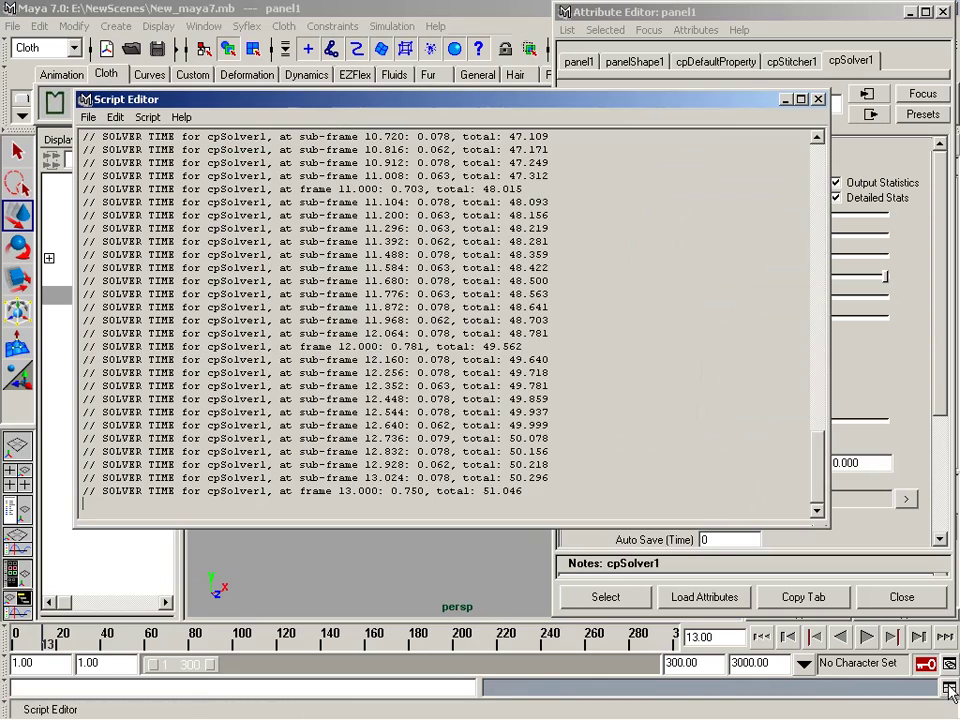
scroll(421, 360, up, 7)
scroll(421, 360, up, 7)
scroll(421, 360, up, 5)
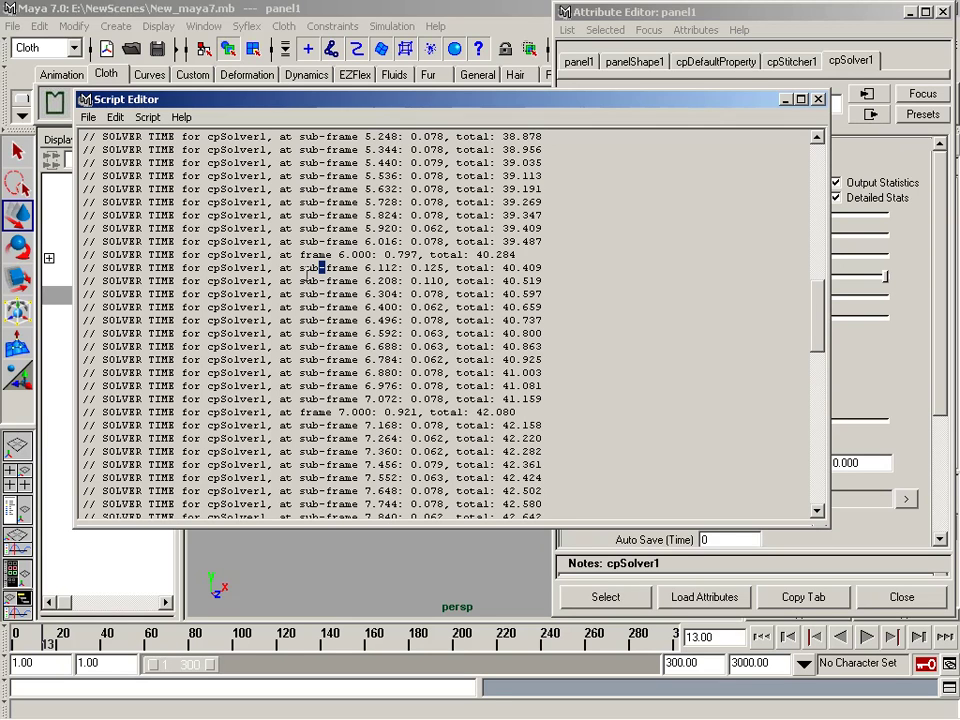
mouse_move(339, 254)
mouse_down()
mouse_move(400, 268)
mouse_move(390, 281)
mouse_up()
drag(519, 103, 311, 130)
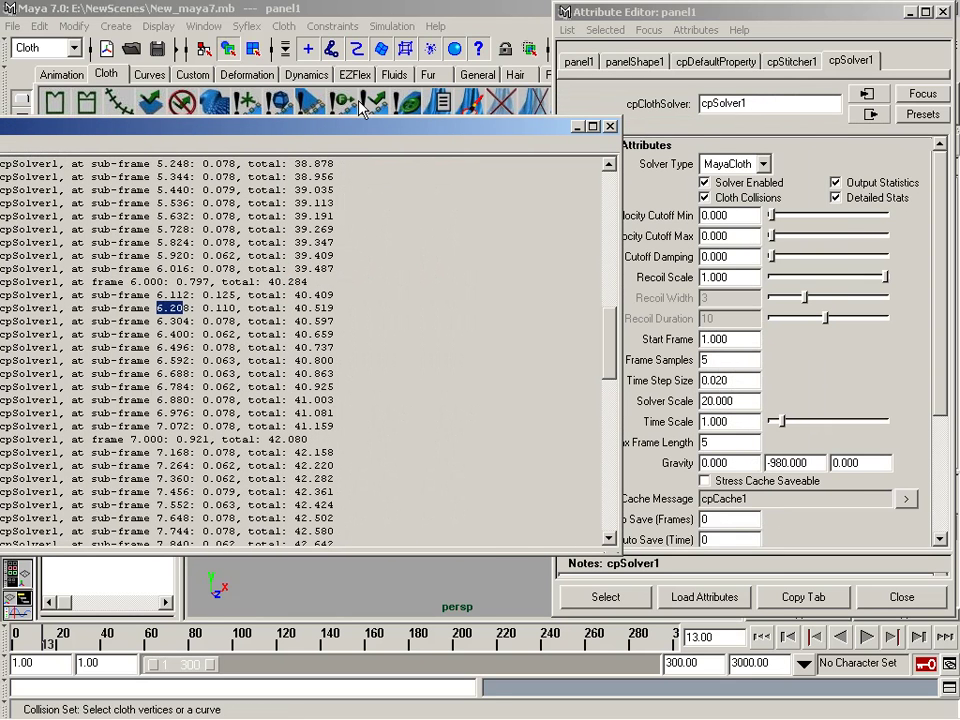
drag(420, 127, 625, 112)
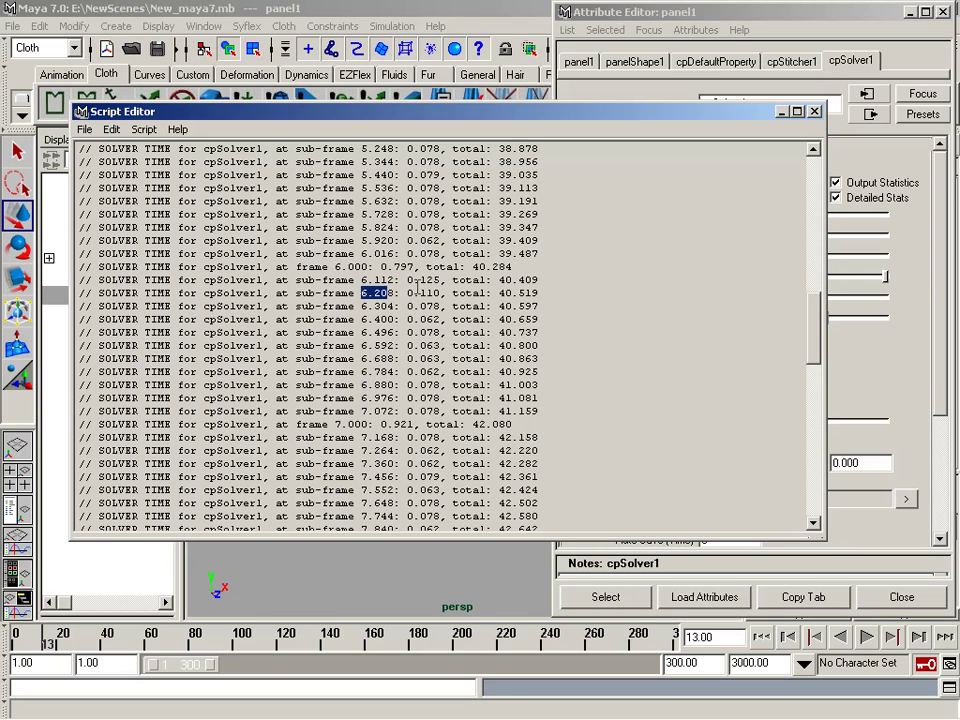
Review the sub-frame timings through 7.936 and 8.224, then maximize the log window.
scroll(380, 400, down, 2)
scroll(385, 408, down, 1)
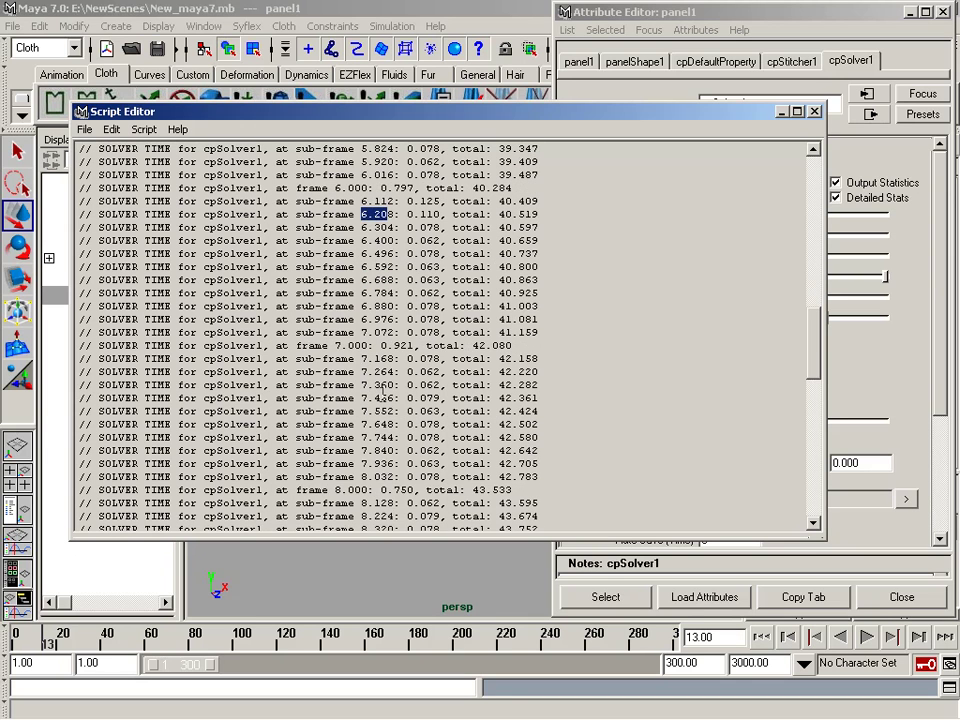
scroll(392, 416, down, 1)
drag(395, 426, 298, 318)
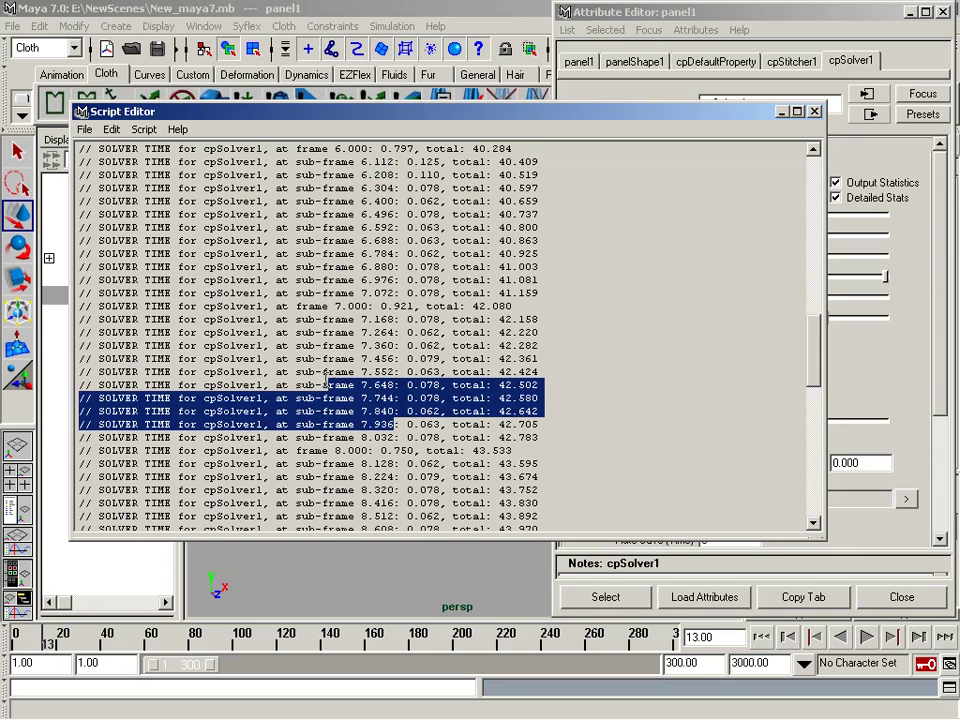
click(368, 372)
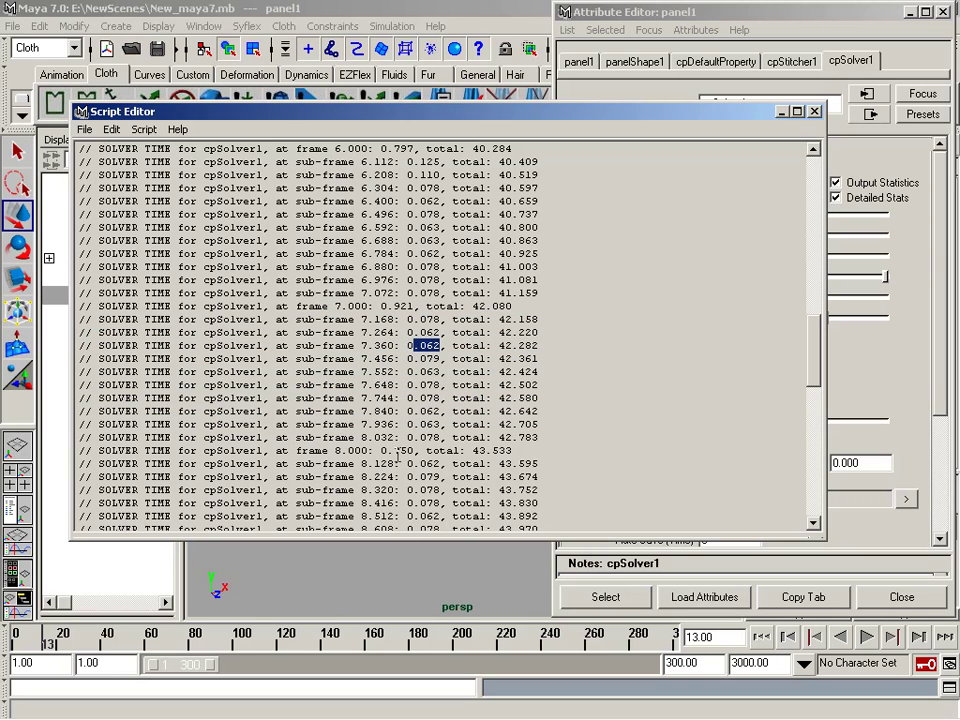
double_click(428, 371)
click(440, 420)
drag(458, 476, 447, 477)
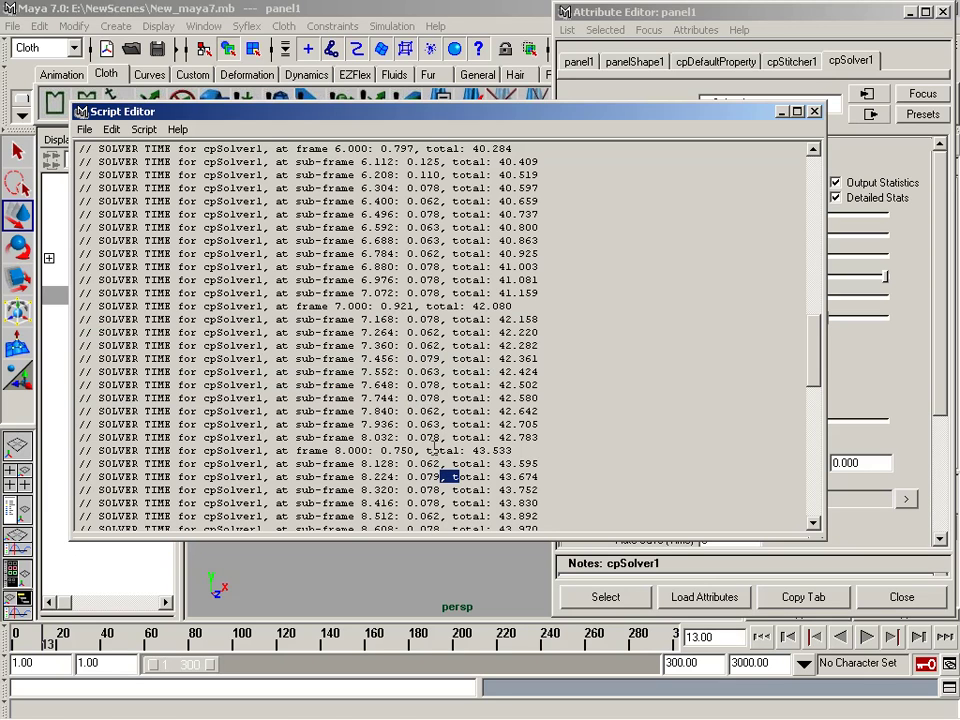
click(797, 111)
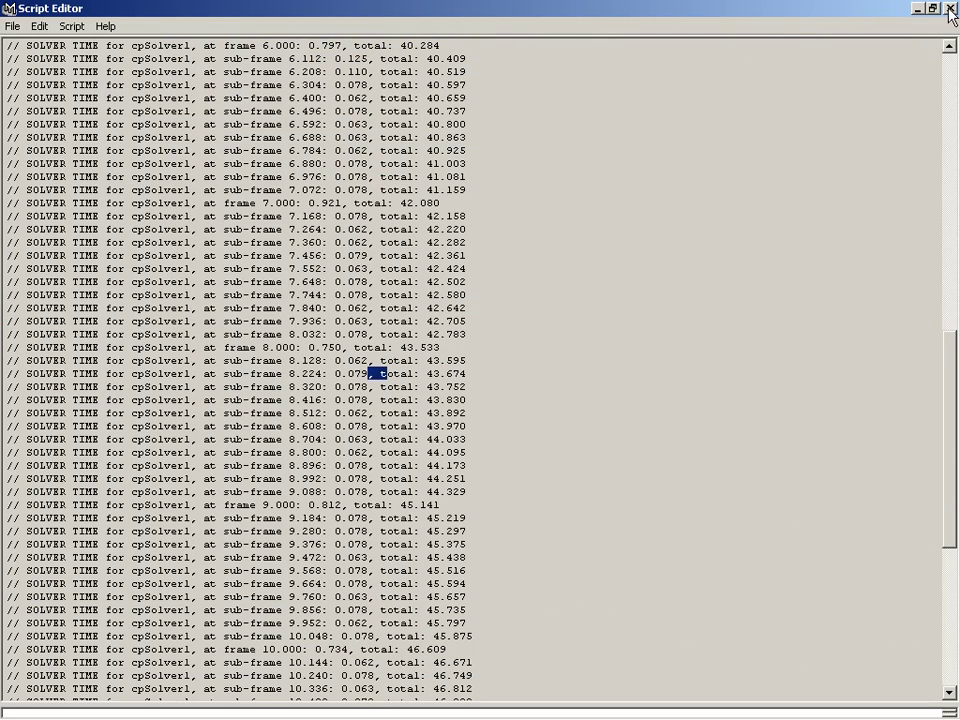
Close the log and turn off Output Statistics and Detailed Stats on cpSolver1.
click(950, 9)
click(854, 199)
click(856, 184)
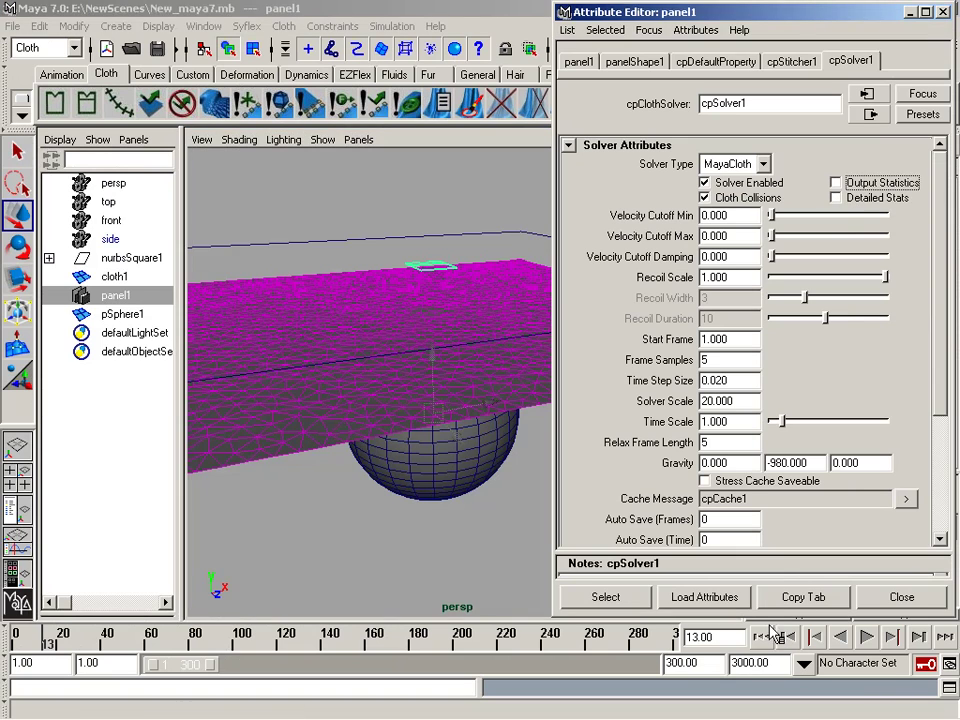
Rewind to frame 1, delete the cloth cache, and select Velocity Cutoff Min for editing.
click(762, 636)
mouse_move(497, 403)
alt+mouse_down()
mouse_move(456, 375)
mouse_move(450, 385)
mouse_move(446, 313)
alt+mouse_up()
click(182, 102)
alt+right_drag(446, 313, 469, 358)
mouse_move(469, 358)
alt+mouse_down()
mouse_move(452, 364)
mouse_move(437, 401)
alt+mouse_up()
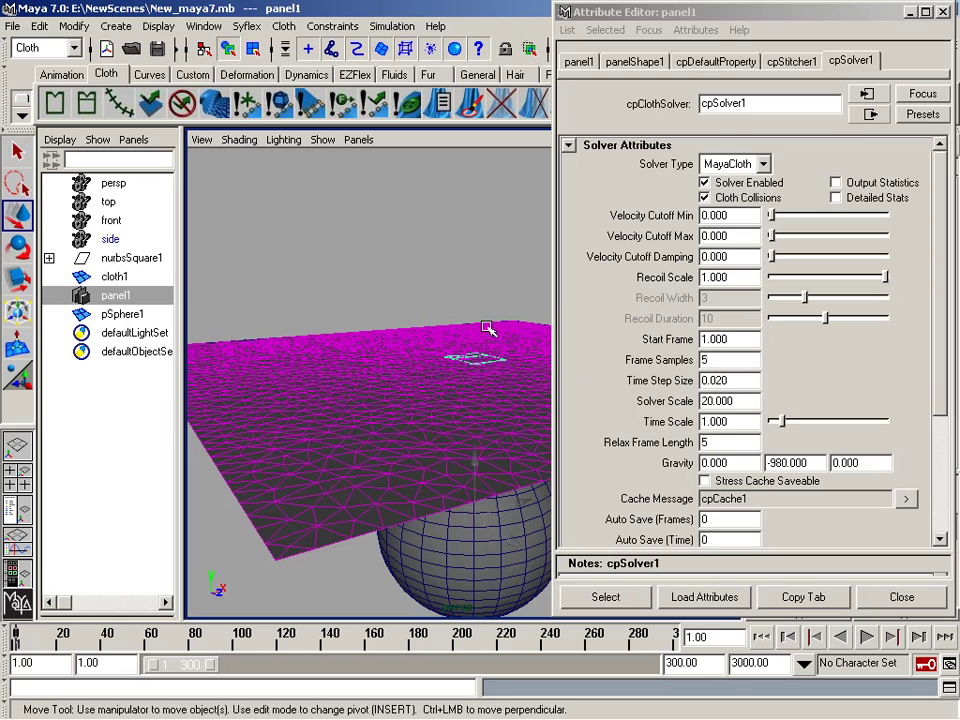
mouse_move(449, 344)
alt+right_down()
mouse_move(429, 347)
mouse_move(431, 362)
alt+right_up()
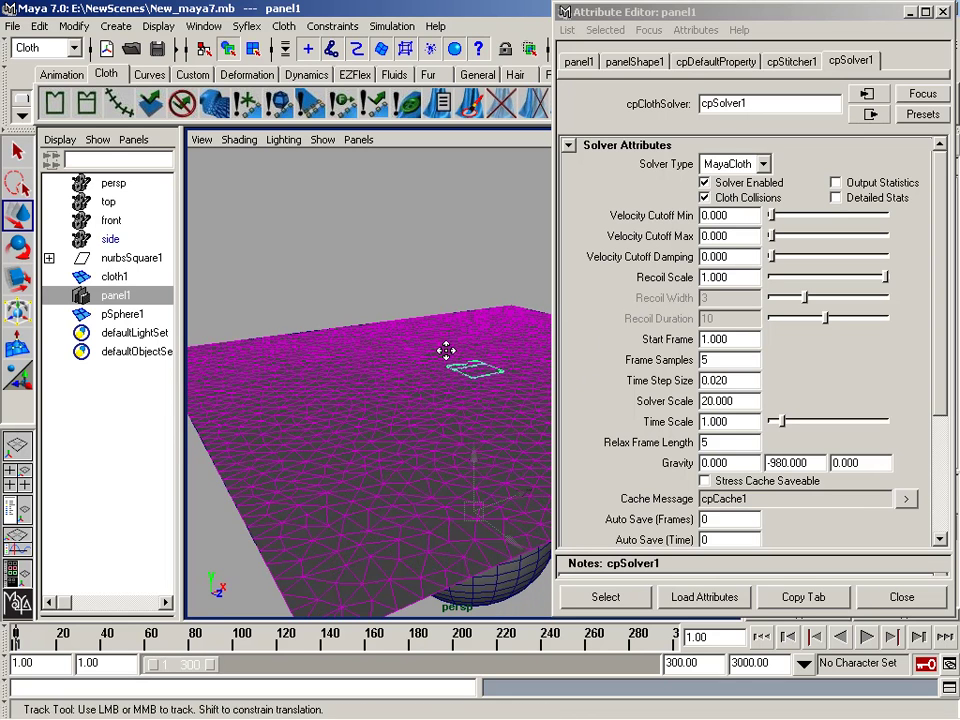
click(731, 278)
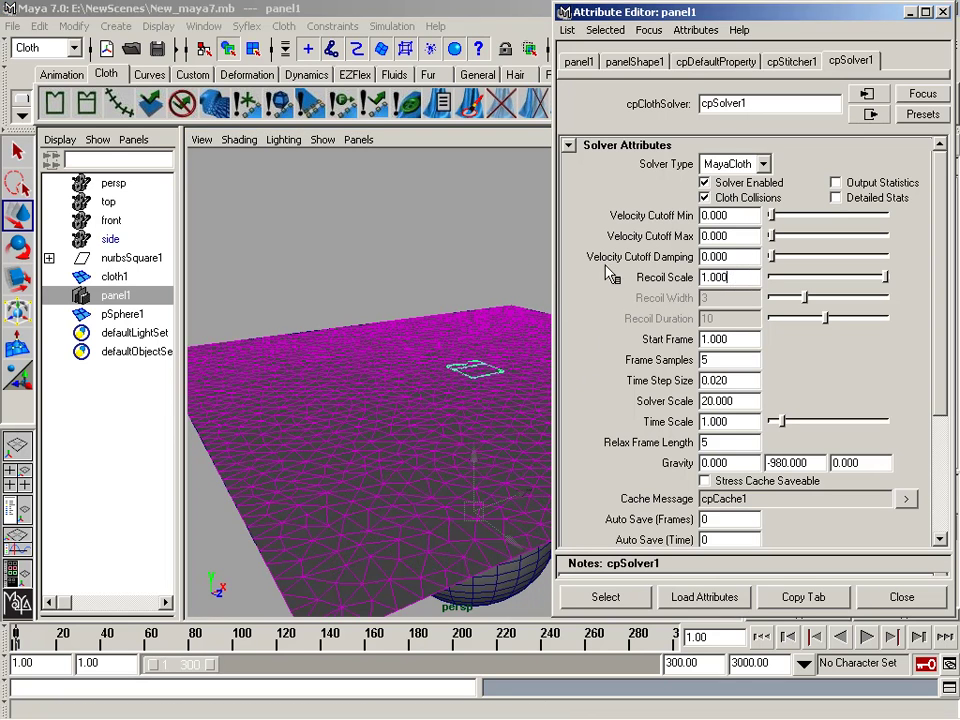
click(728, 215)
Set Velocity Cutoff Max to 10, test-run, then set Frame Samples 1 and Solver Scale 5.
text(10)
key(Return)
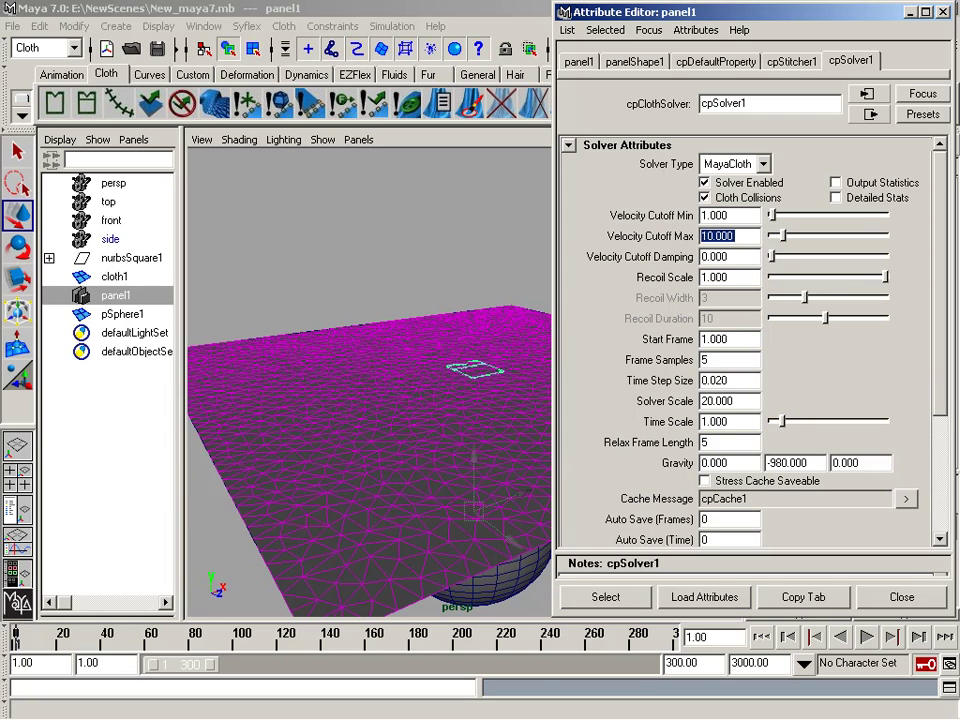
click(866, 637)
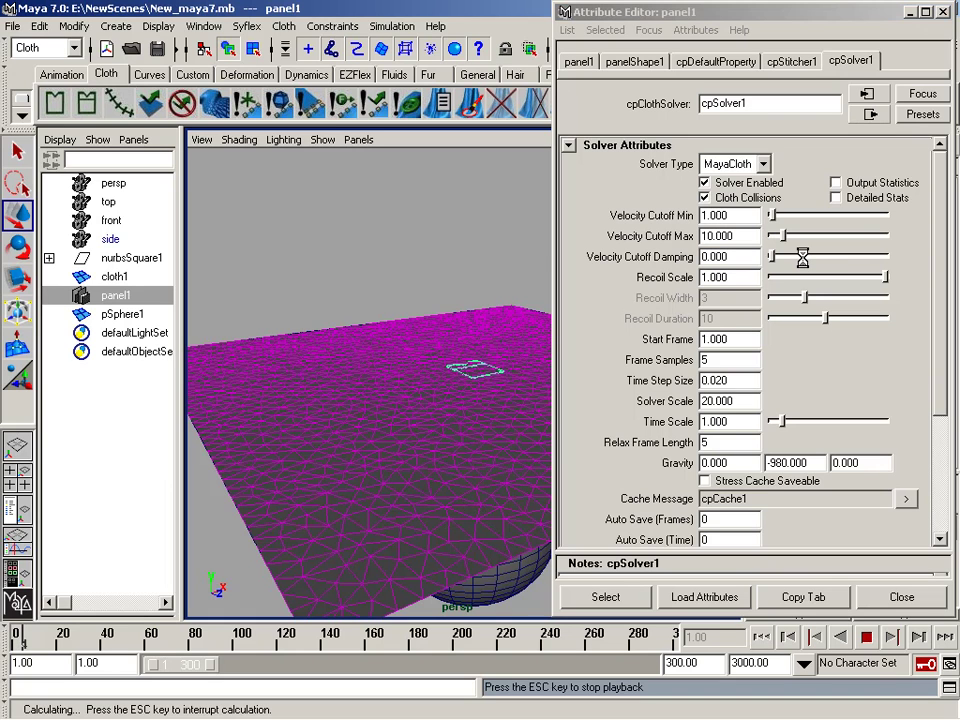
key(Escape)
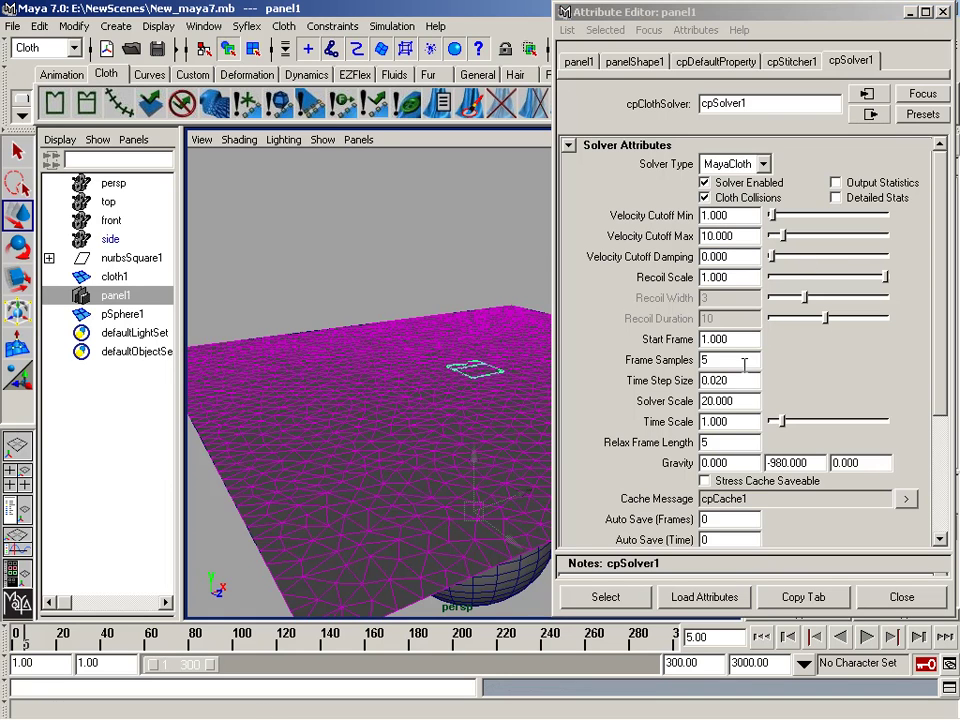
click(744, 361)
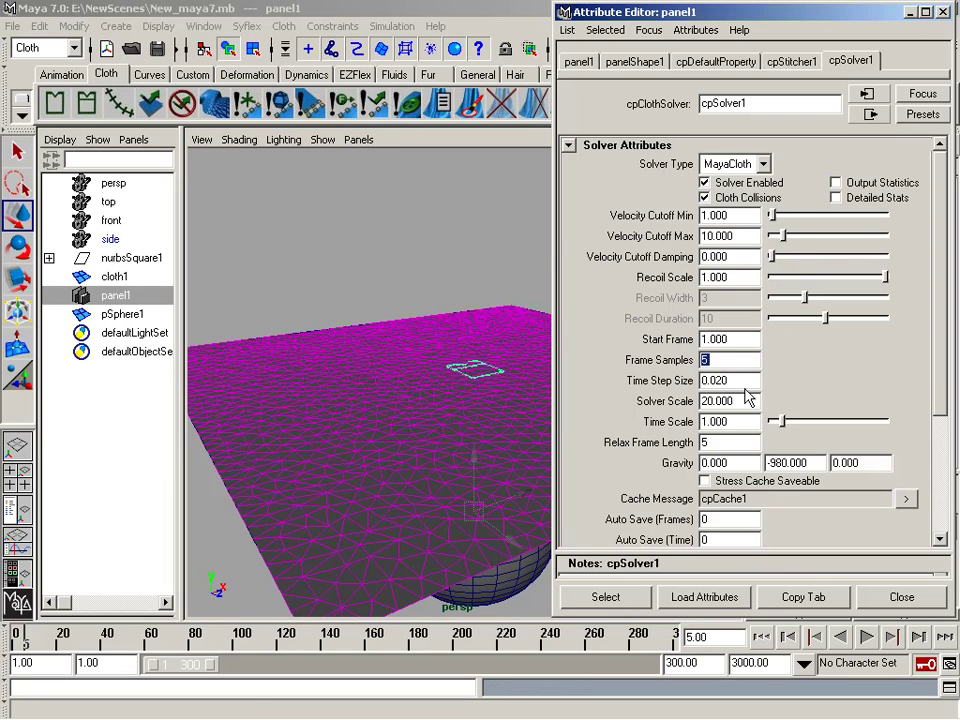
click(743, 400)
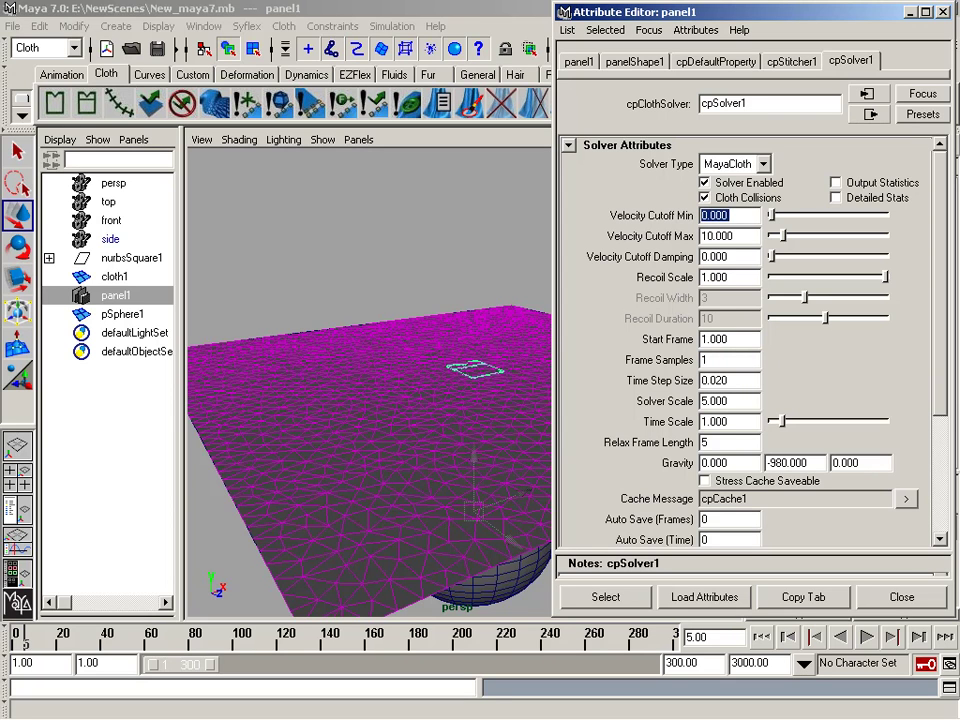
Play the cloth from frame 1, pausing at frames 42 and 59 to watch it fall.
click(765, 636)
click(862, 636)
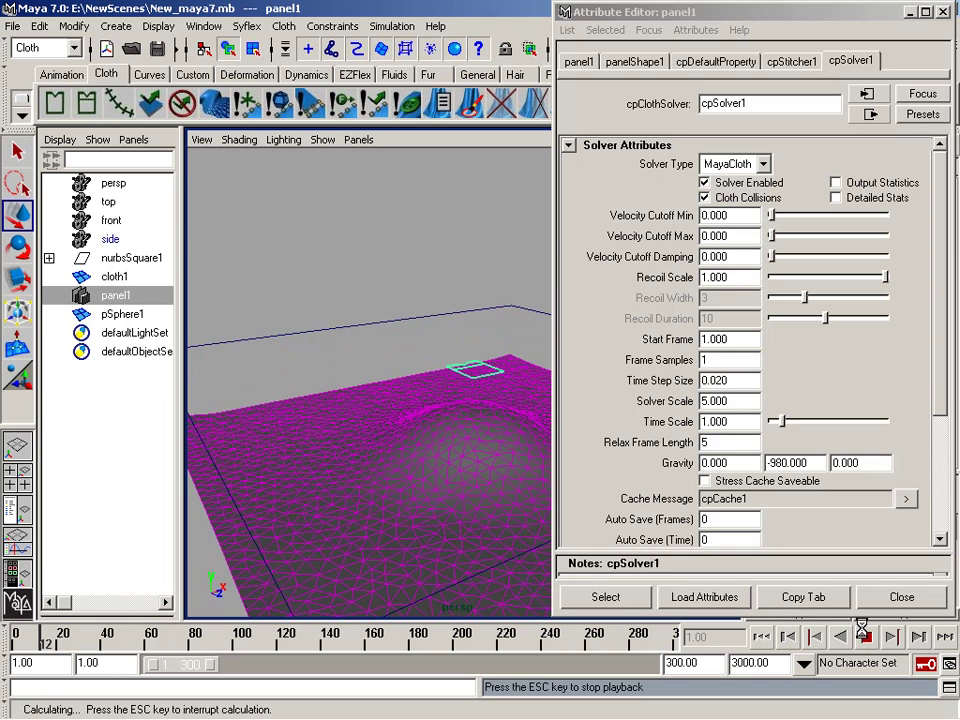
mouse_move(459, 439)
alt+mouse_down()
mouse_move(449, 259)
mouse_move(427, 345)
alt+mouse_up()
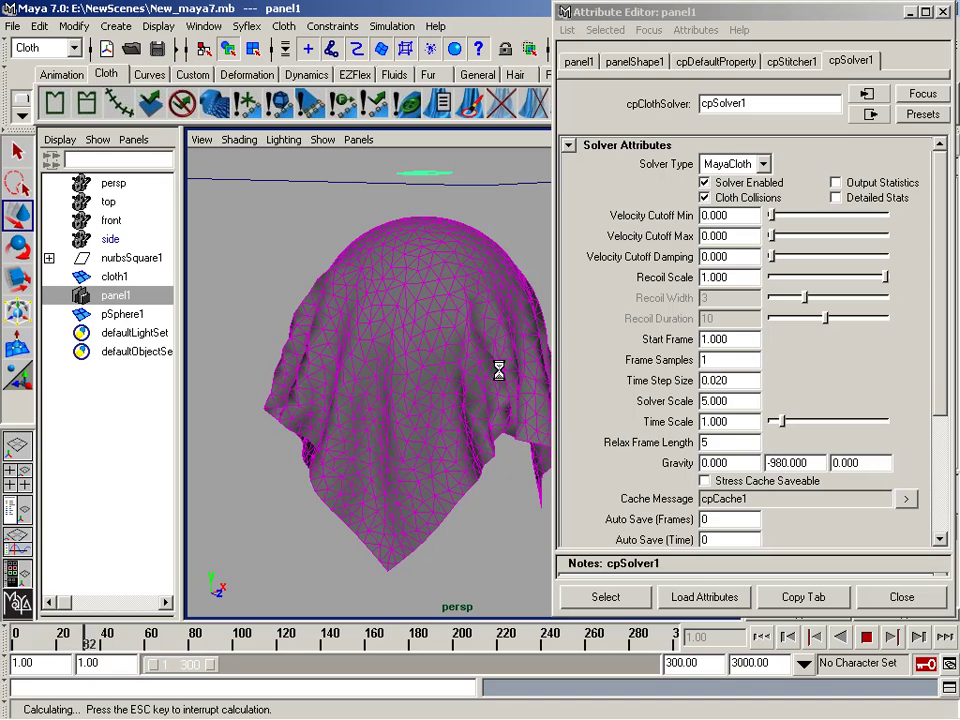
click(869, 638)
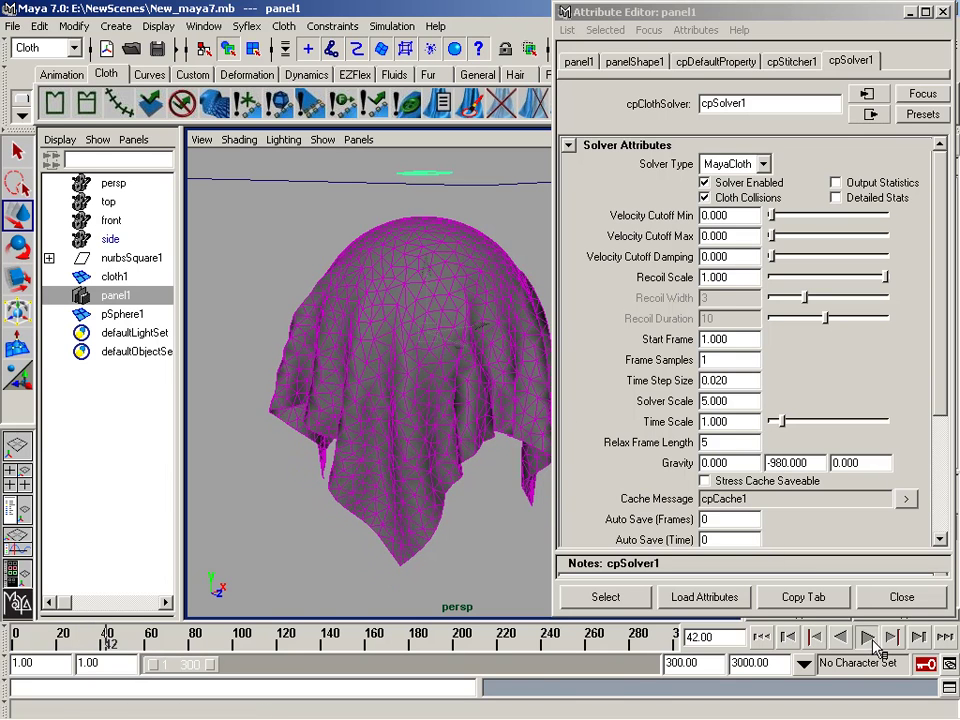
click(870, 640)
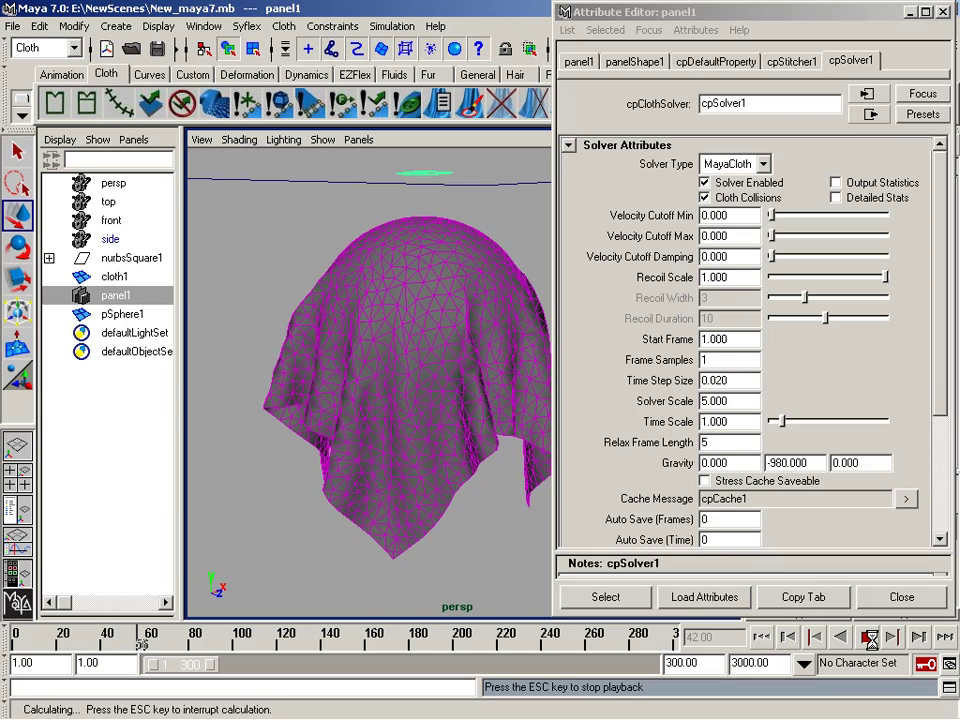
click(869, 640)
Scrub back to frame 1, replay until the cloth drapes over the sphere, and delete the cache.
drag(152, 648, 8, 645)
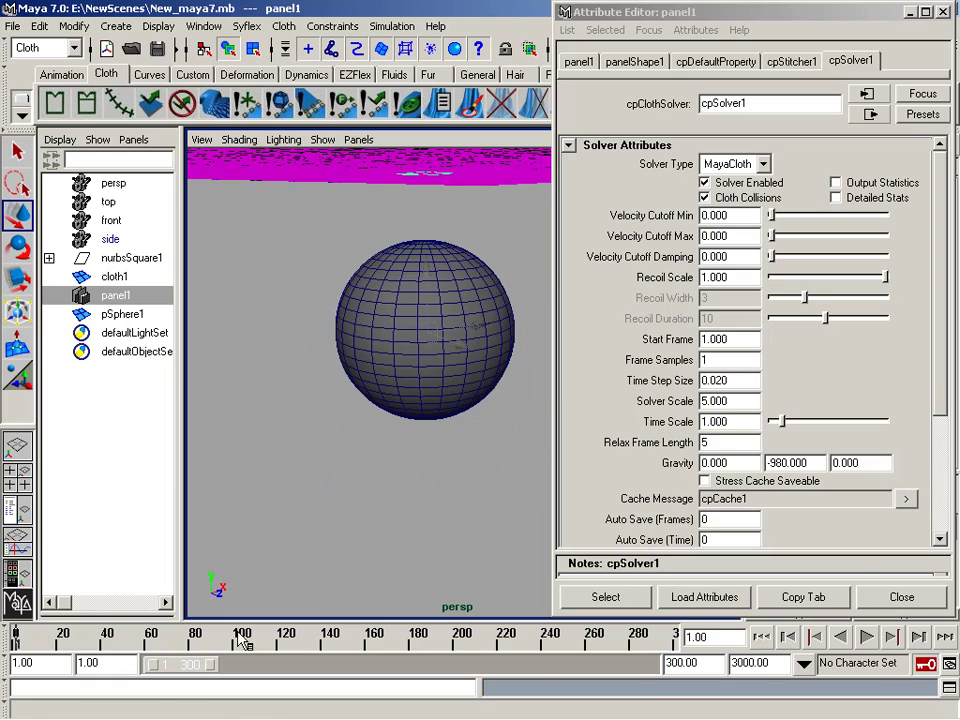
click(867, 638)
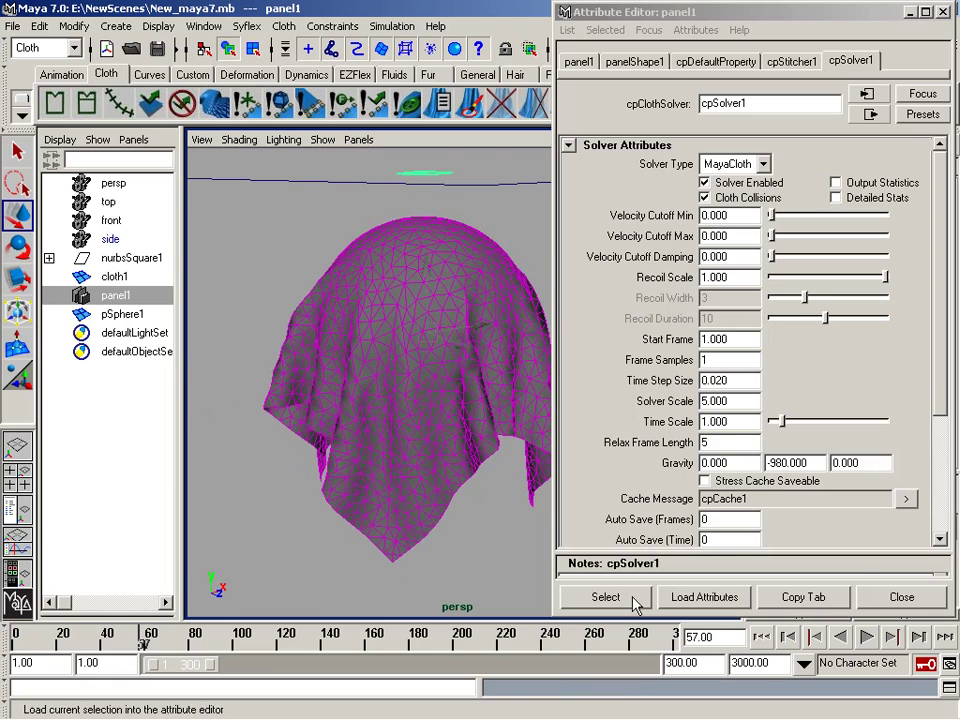
click(501, 110)
click(728, 216)
text(1.000)
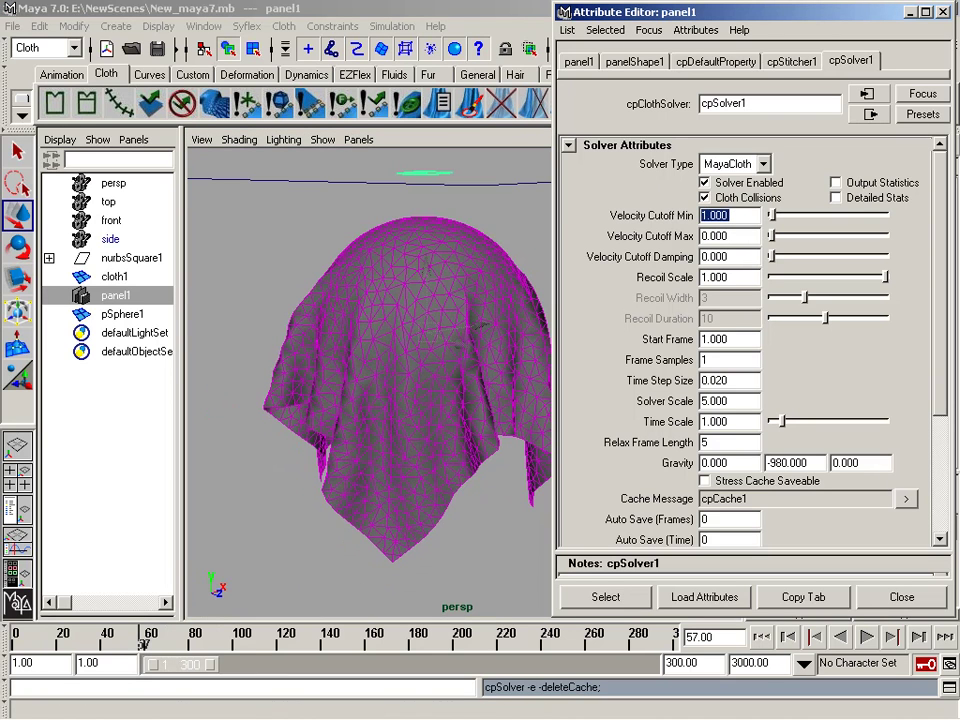
Set Velocity Cutoff Max to 20 and play the cloth from frame 1 to frame 165.
double_click(734, 235)
text(20)
click(761, 637)
click(867, 637)
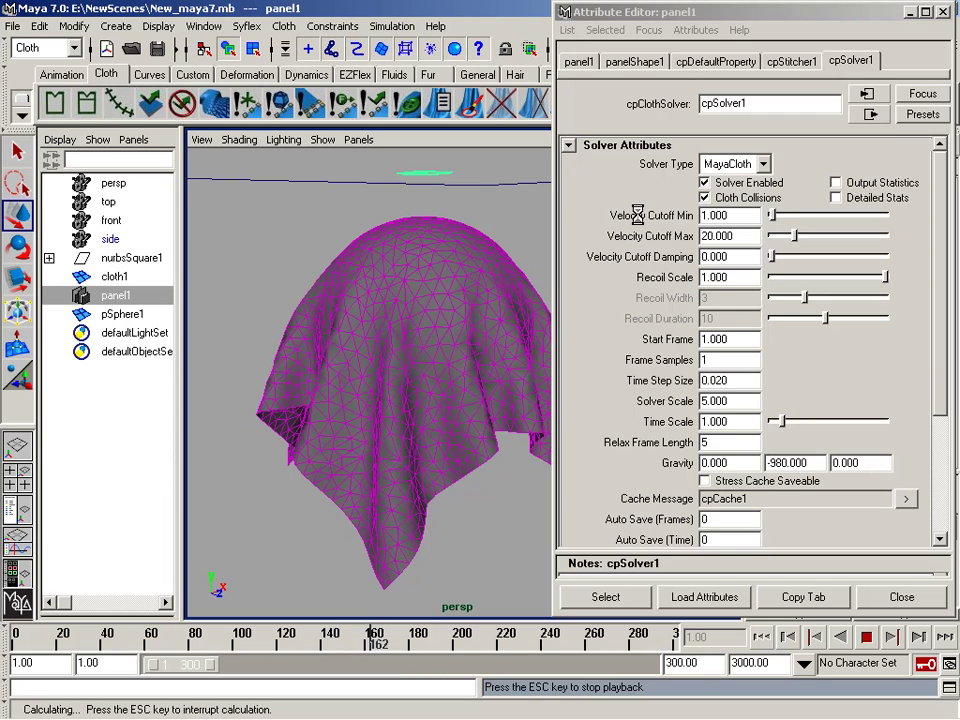
key(Escape)
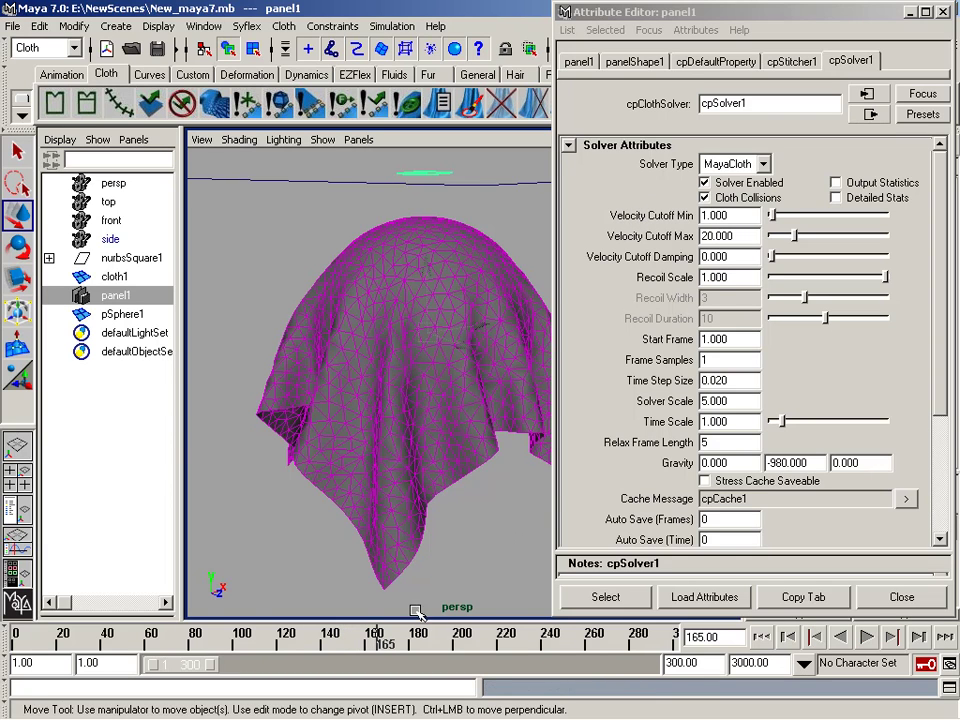
Replay the drape from frame 1 three more times, then rewind and delete the cloth cache.
drag(378, 648, 17, 640)
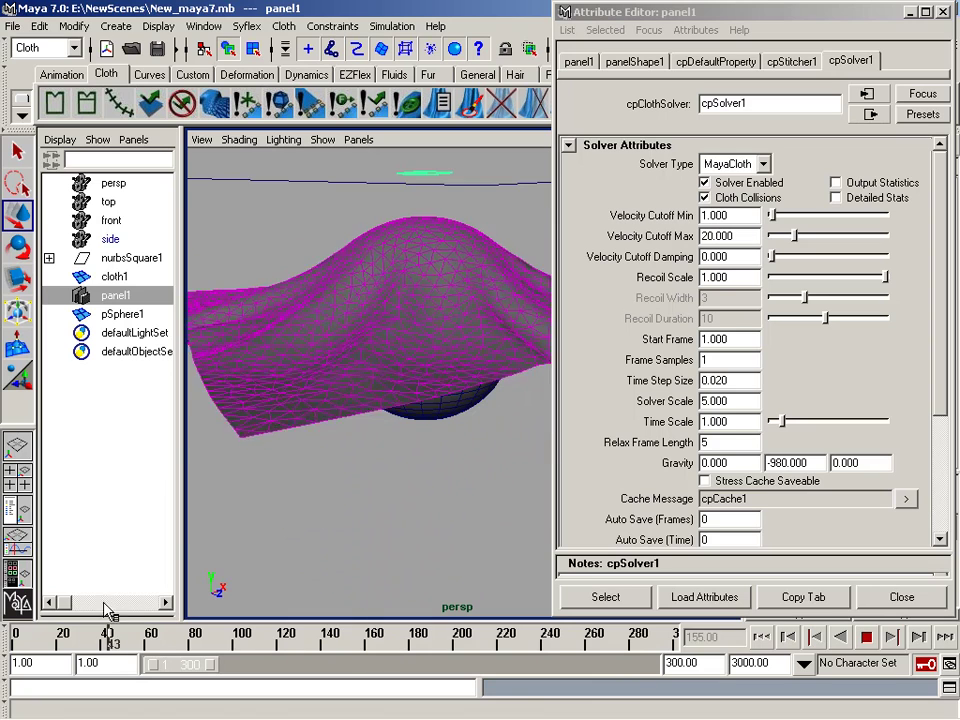
click(867, 640)
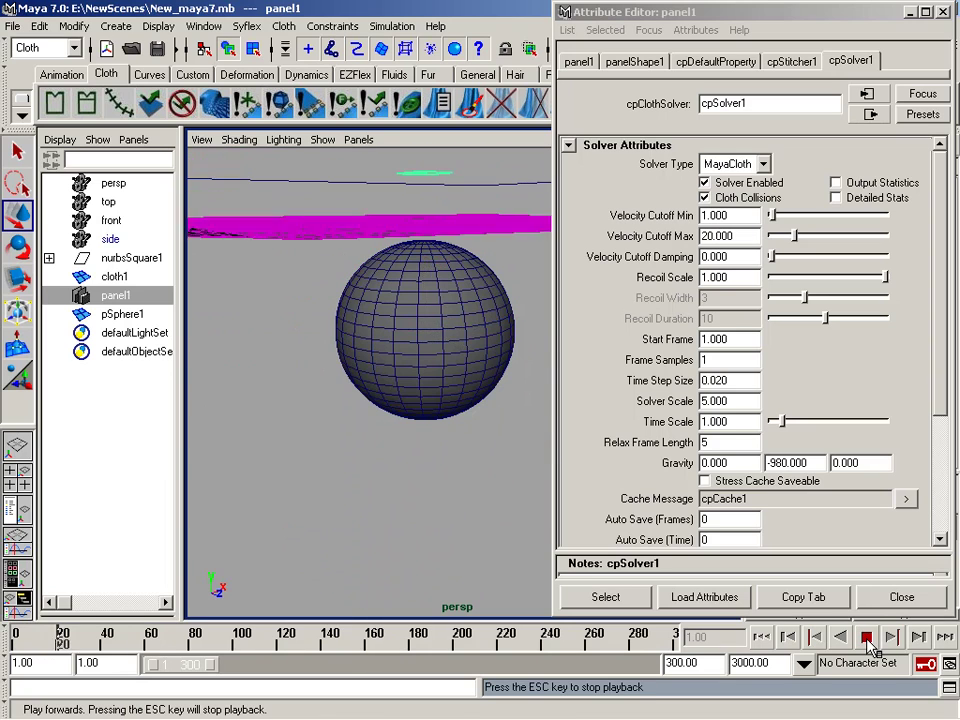
click(867, 640)
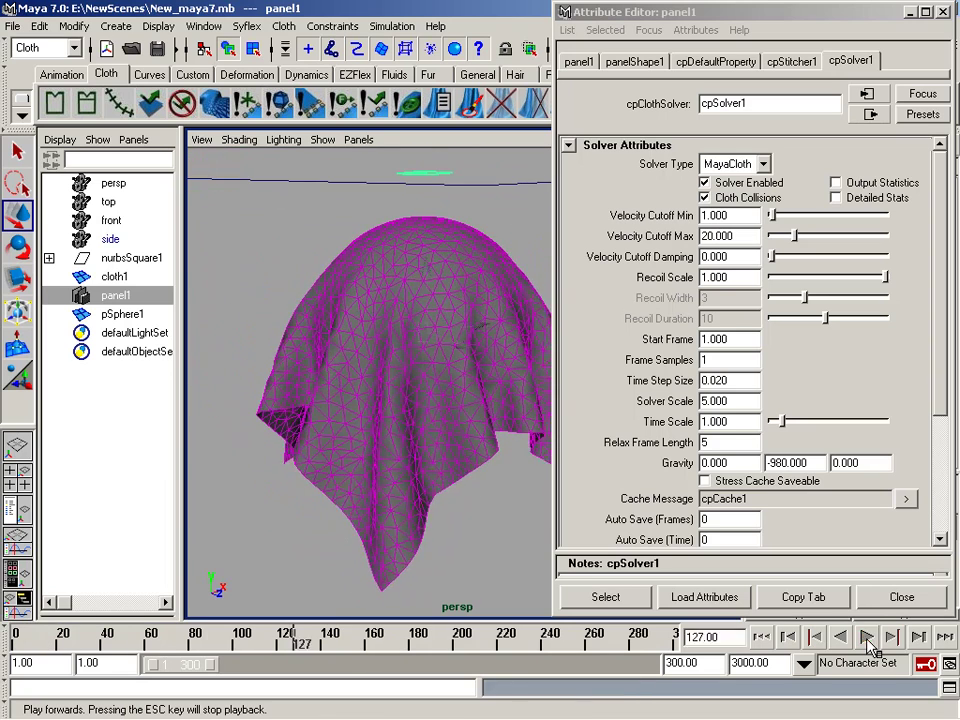
drag(155, 638, 17, 640)
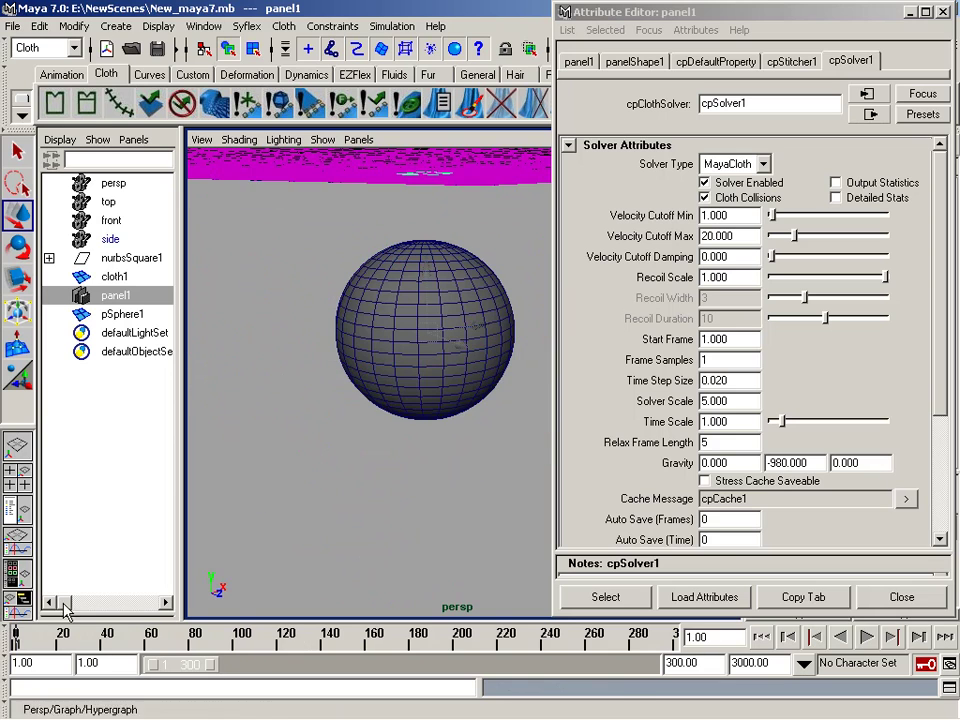
click(867, 640)
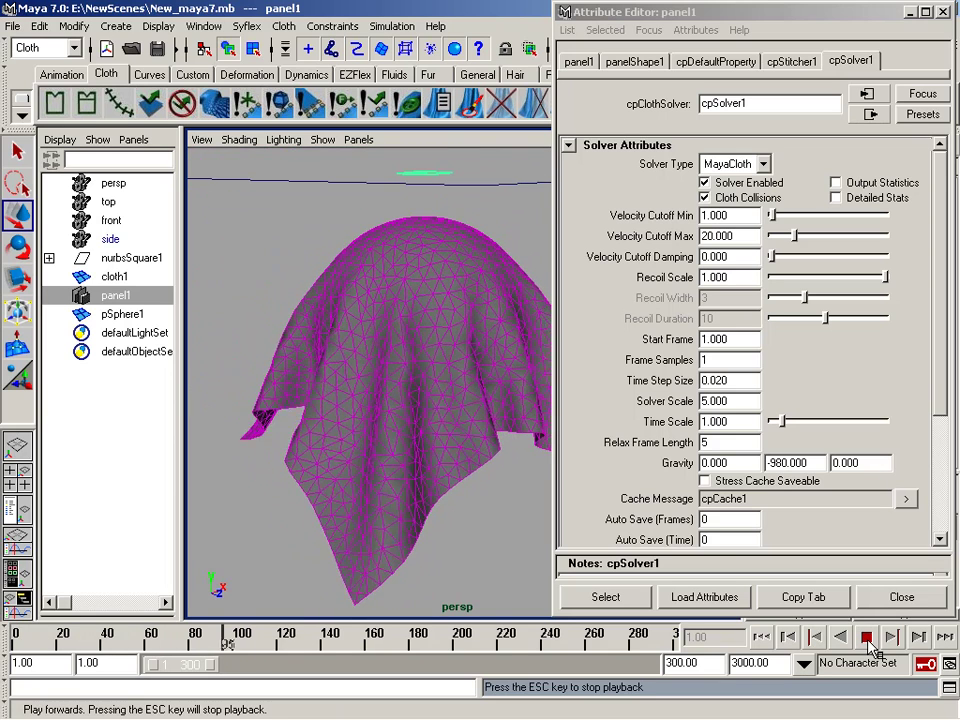
click(867, 638)
drag(270, 640, 17, 640)
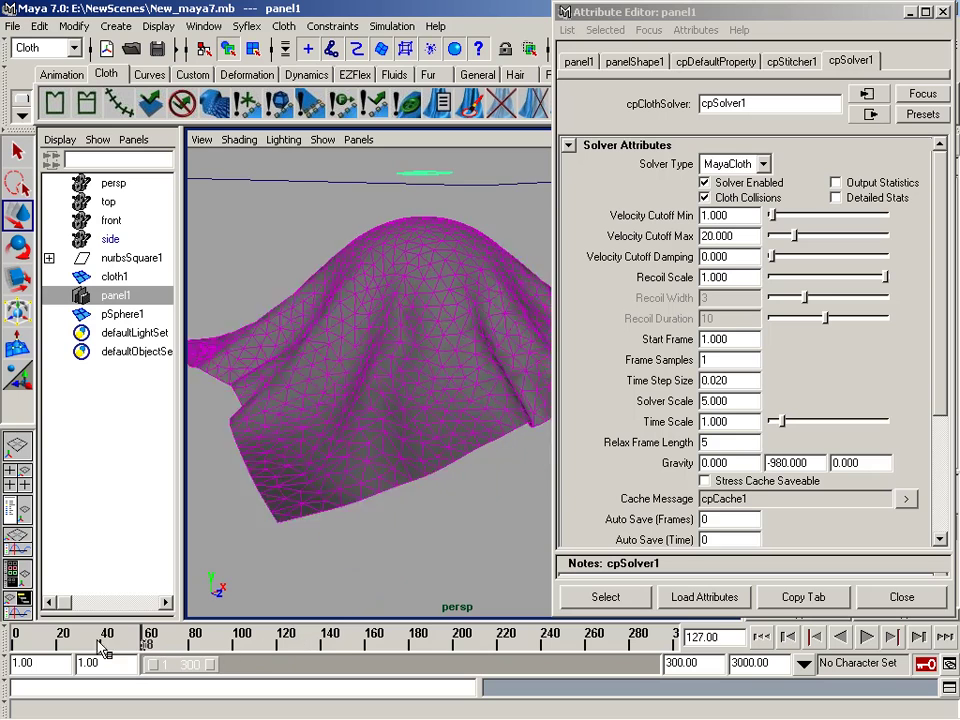
click(867, 638)
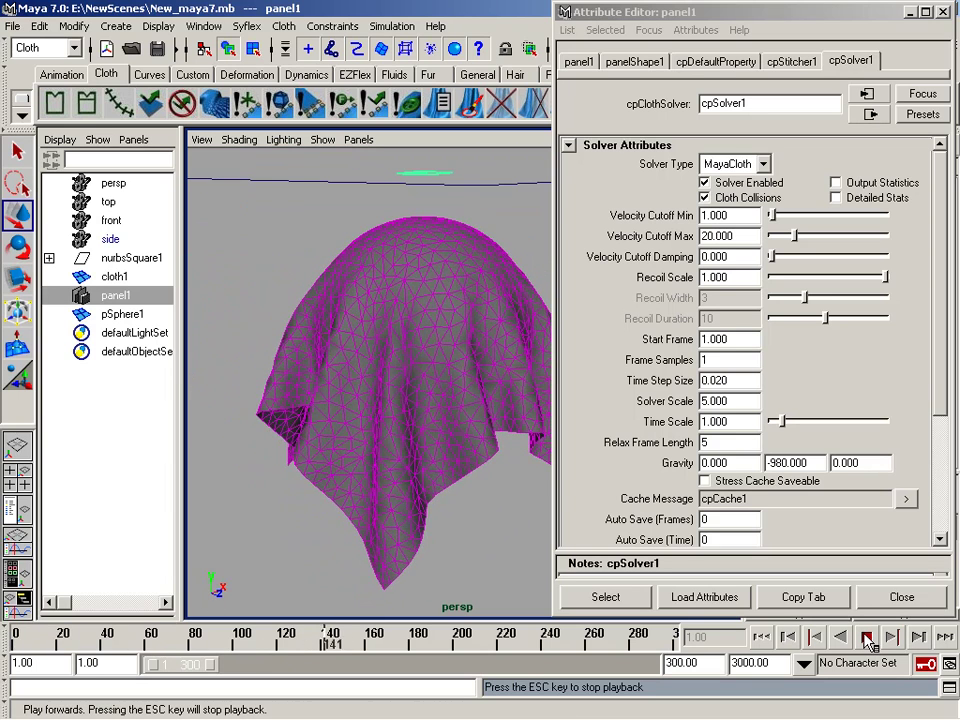
click(867, 638)
click(760, 637)
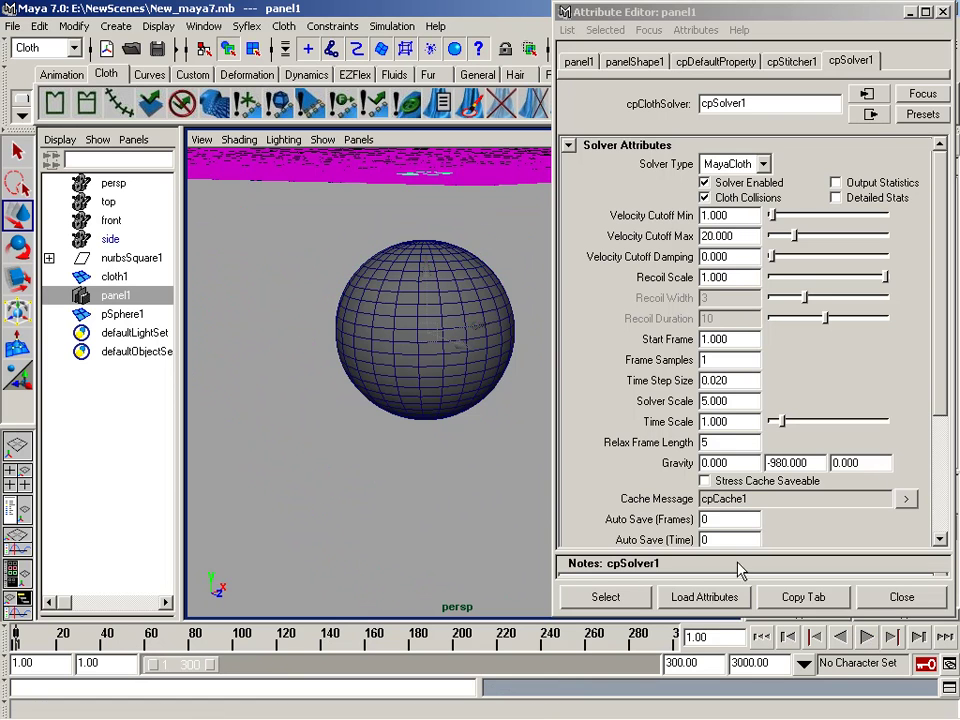
click(374, 103)
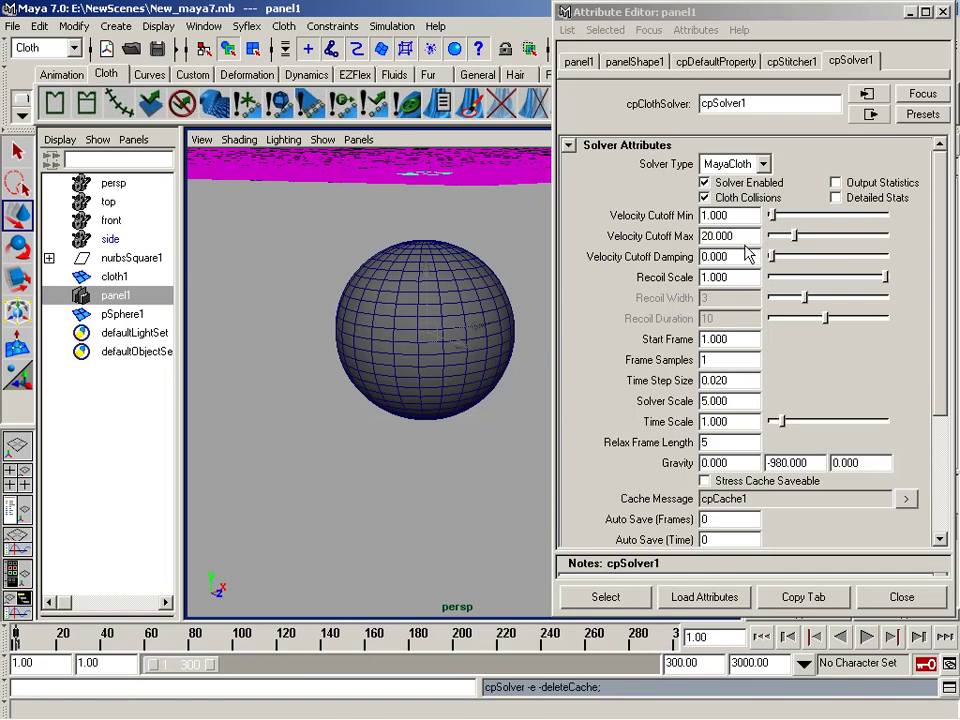
Set Velocity Cutoff Damping to 50, test-run the cloth, rewind to frame 1, and delete the cache.
click(731, 262)
text(50.000)
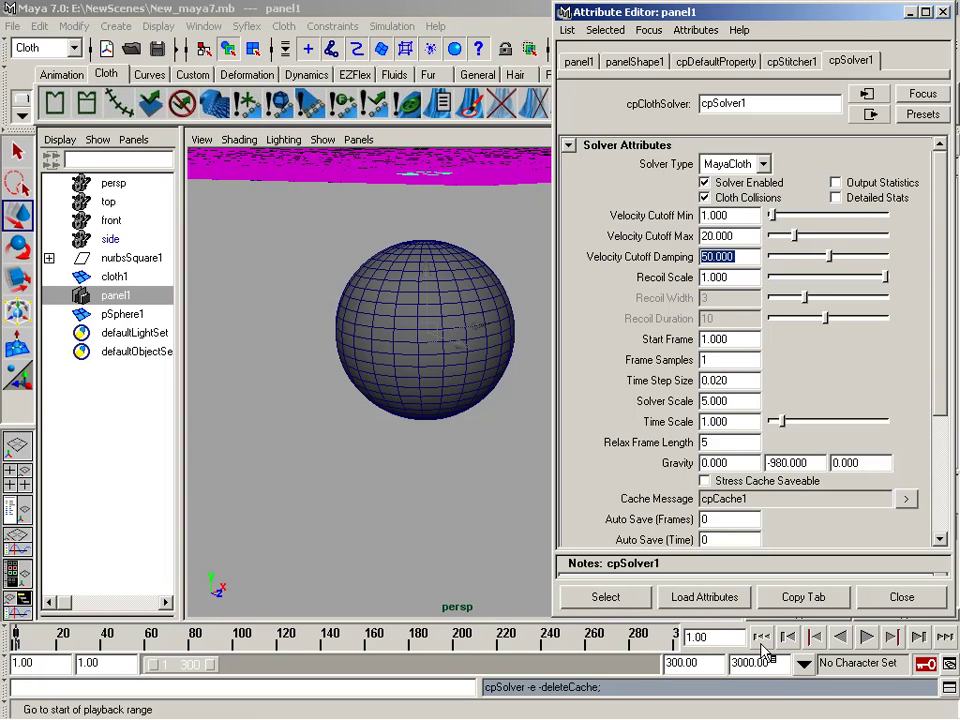
click(868, 639)
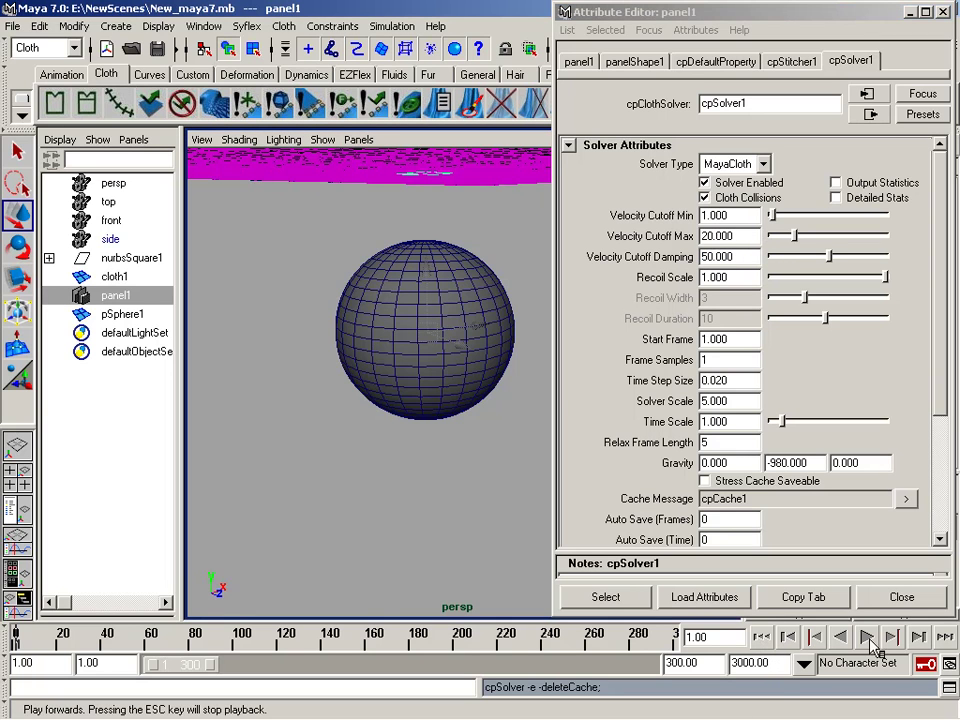
click(869, 637)
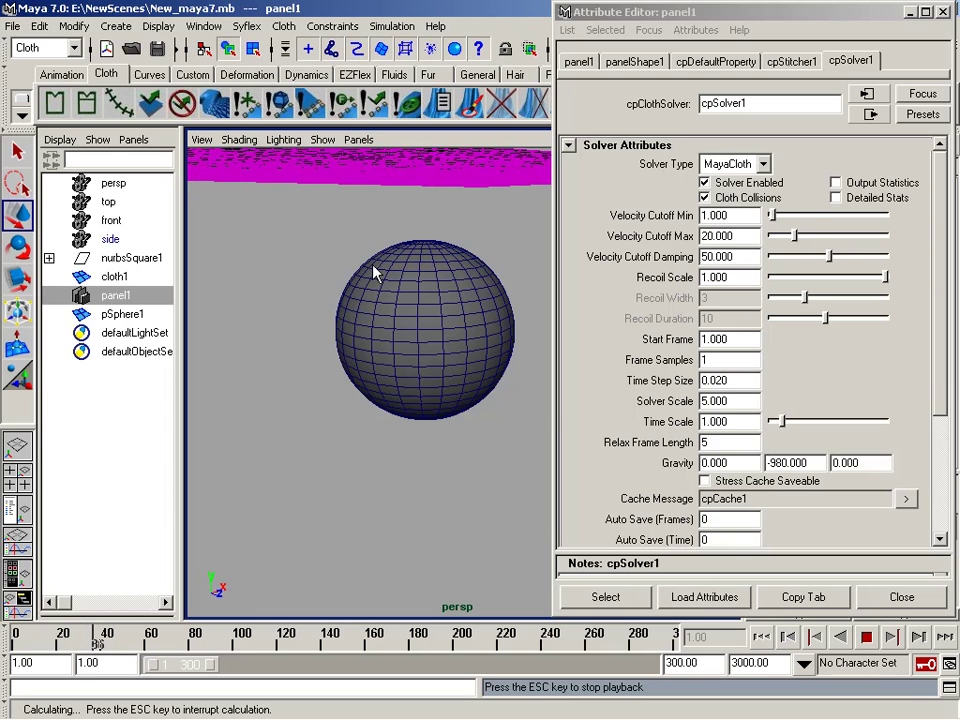
click(867, 637)
click(760, 637)
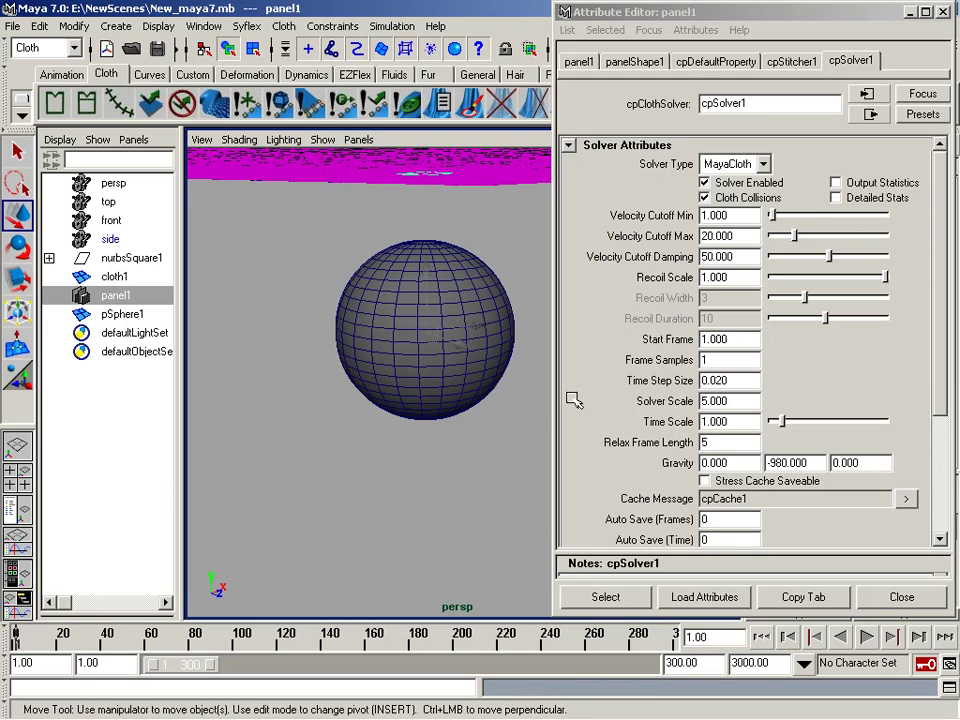
click(503, 117)
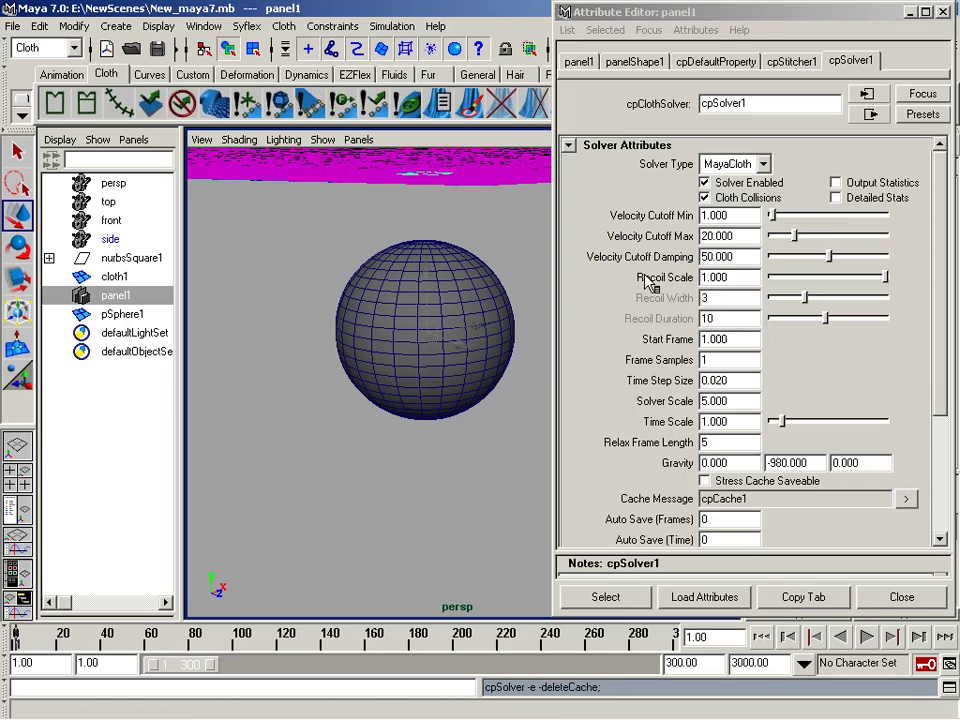
Set the solver's Recoil Scale to 50 and replay the cloth simulation.
double_click(752, 277)
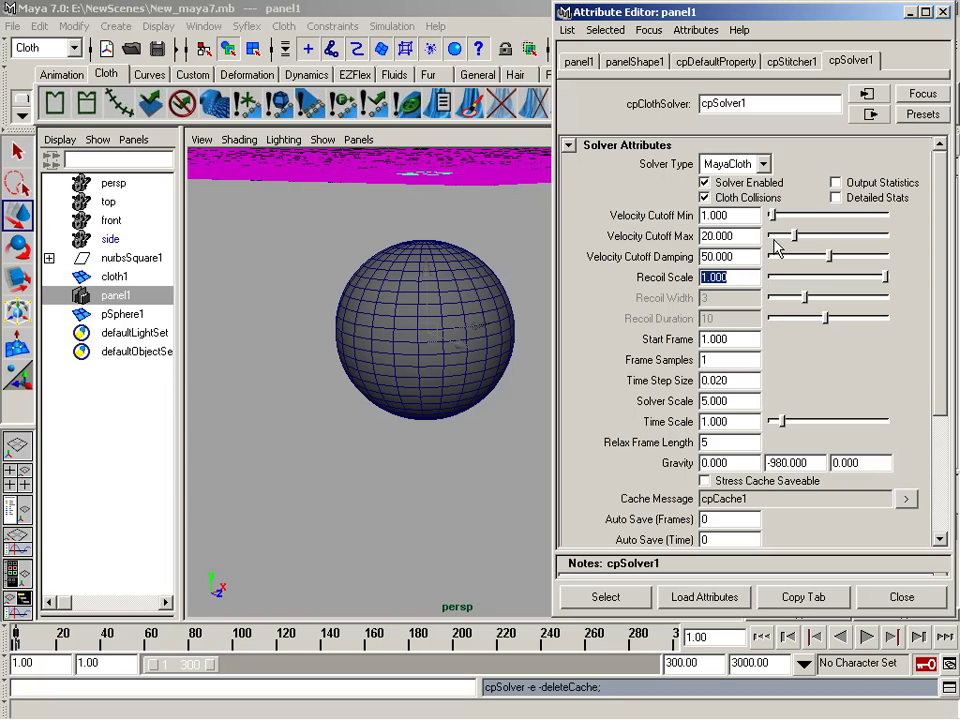
text(50)
key(Return)
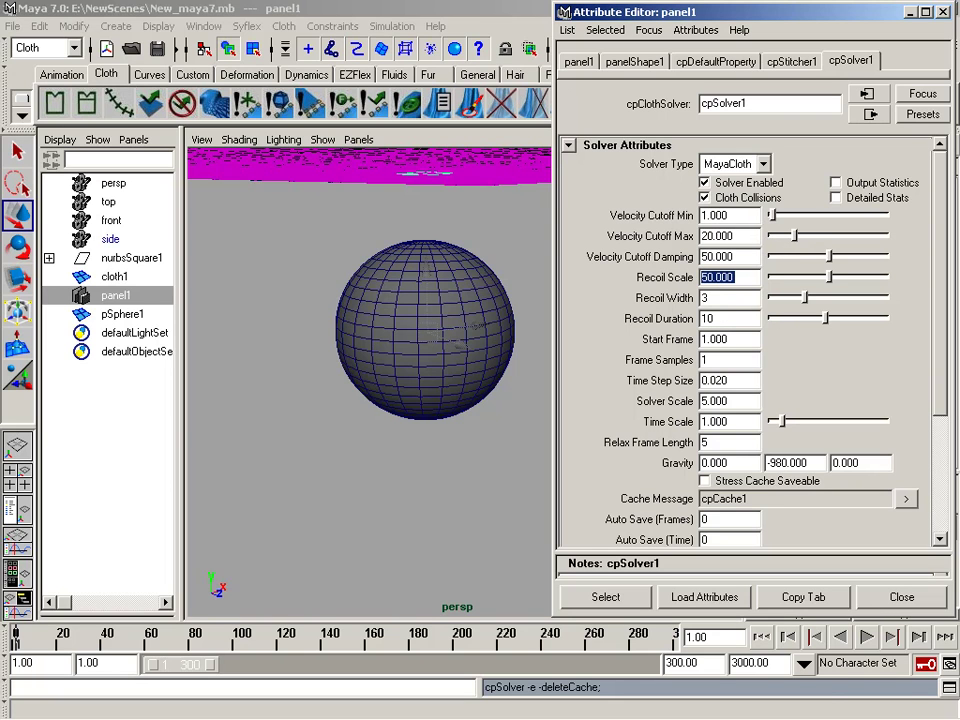
click(868, 639)
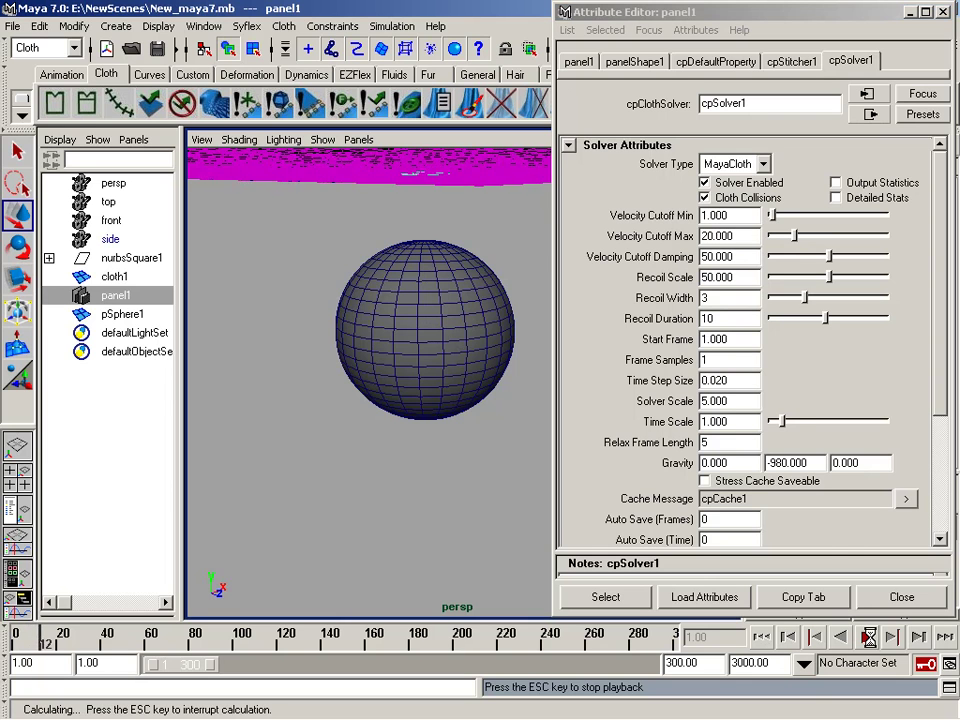
click(762, 637)
Set Velocity Cutoff Damping to 0 and rerun the simulation past frame 30.
double_click(748, 257)
text(0.000)
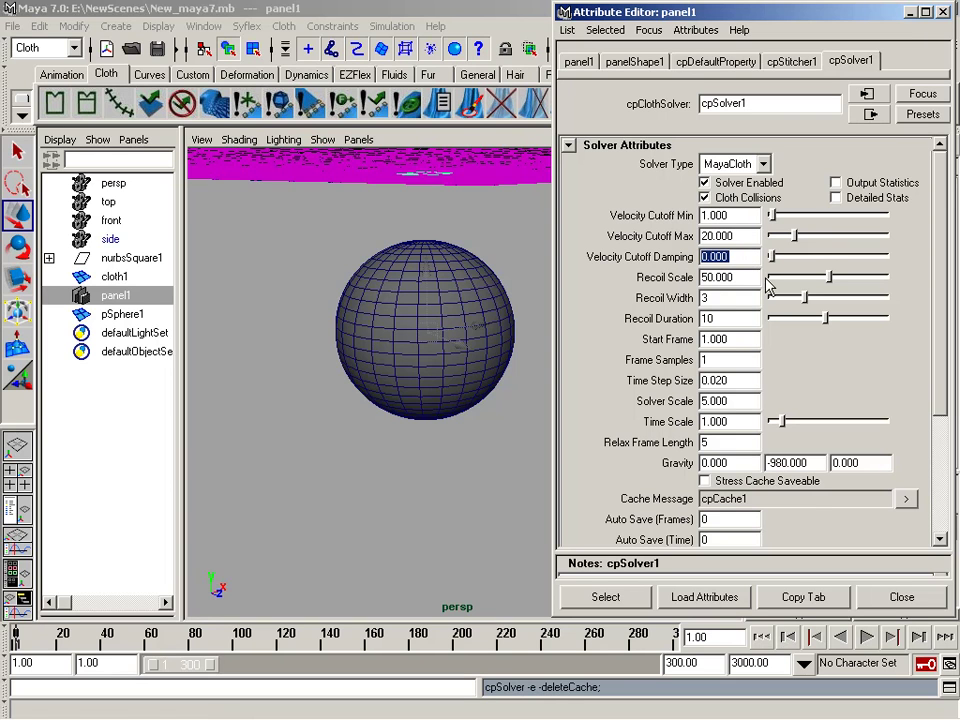
click(865, 637)
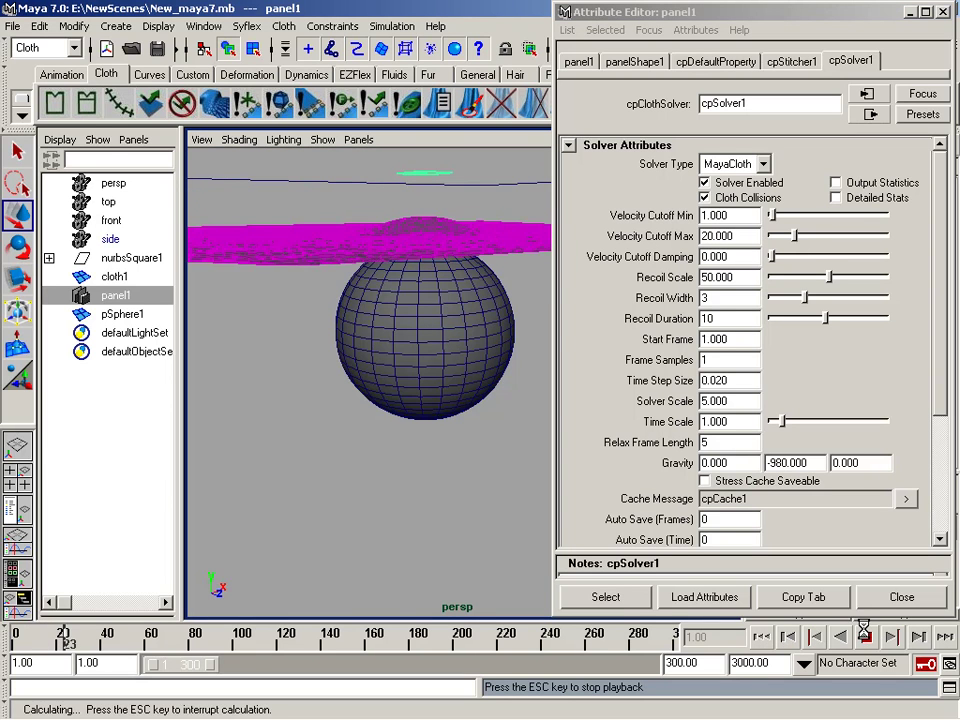
click(866, 637)
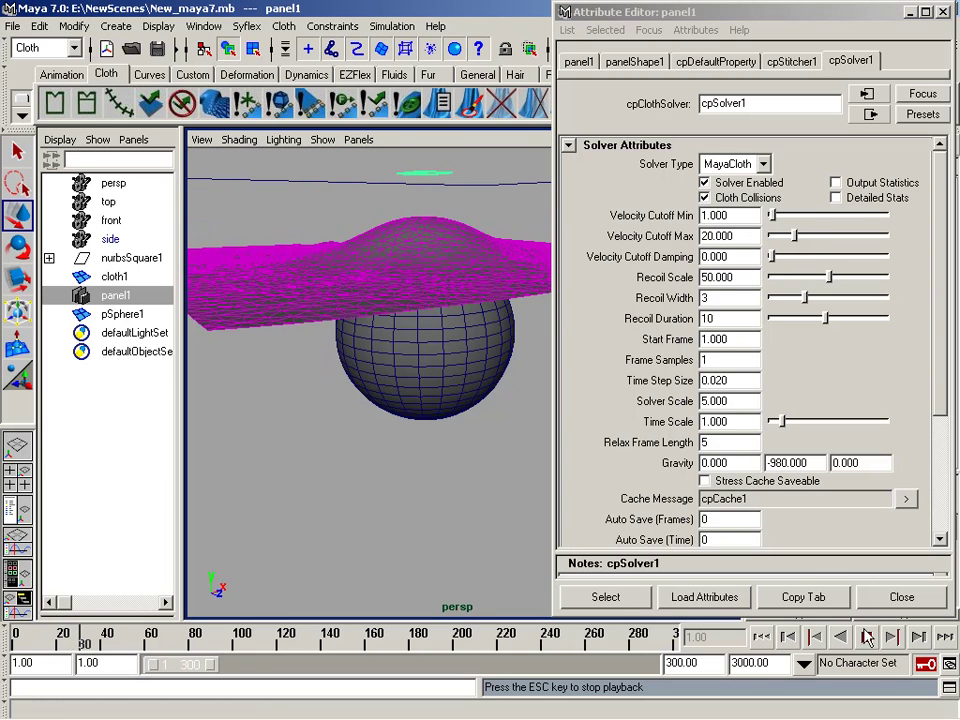
click(866, 637)
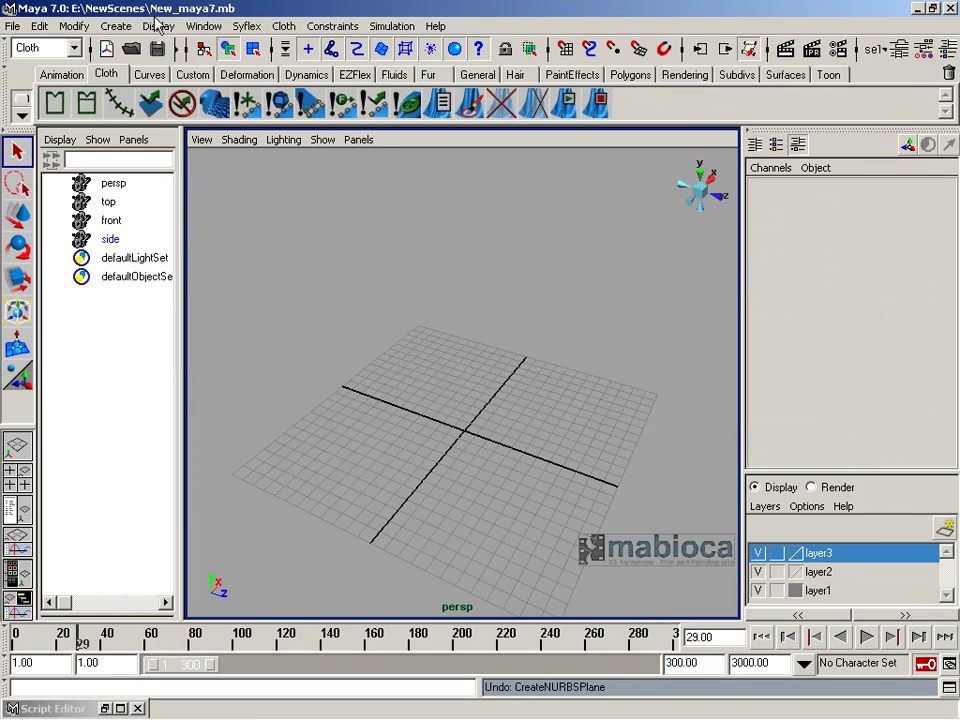
Create a NURBS square scaled to about 26 units and raised about 5 units.
click(117, 26)
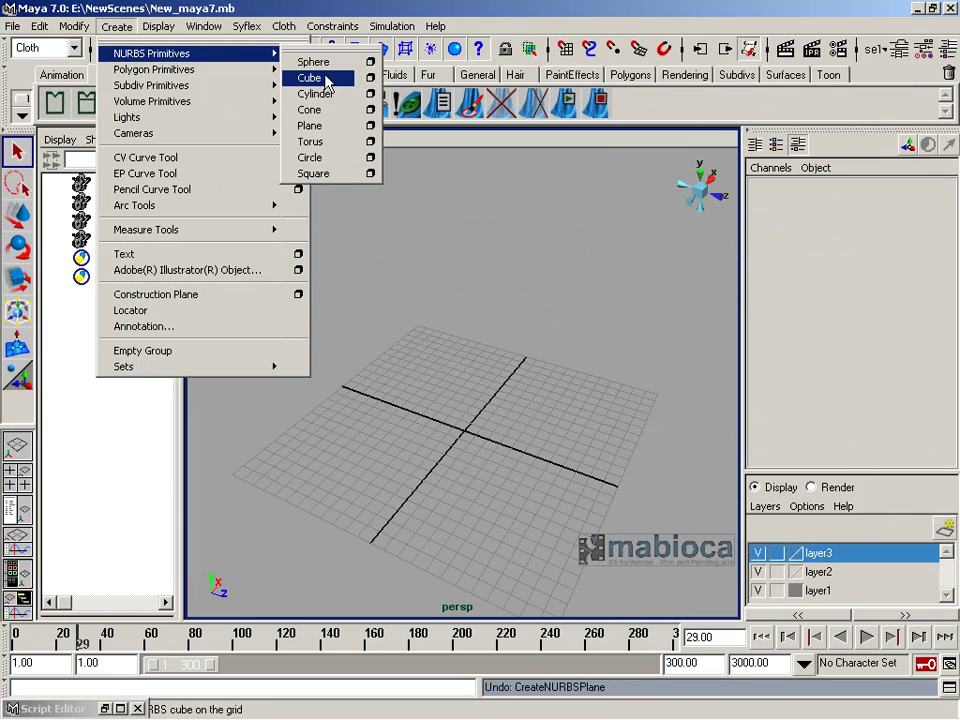
click(318, 173)
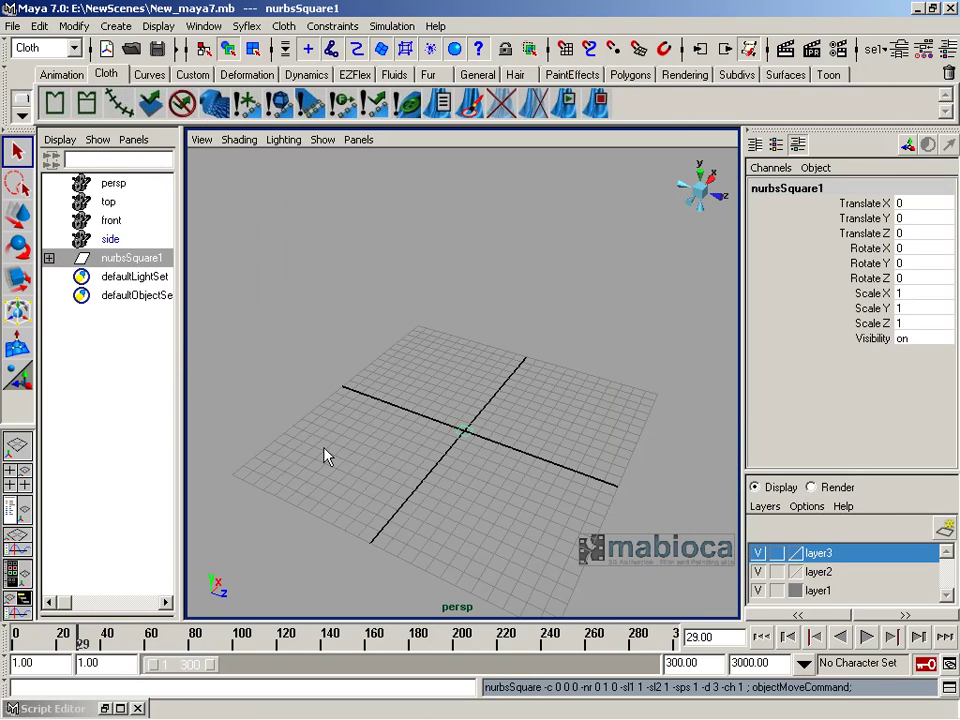
key(r)
middle_drag(323, 456, 613, 446)
middle_drag(556, 438, 491, 392)
key(w)
drag(466, 374, 472, 322)
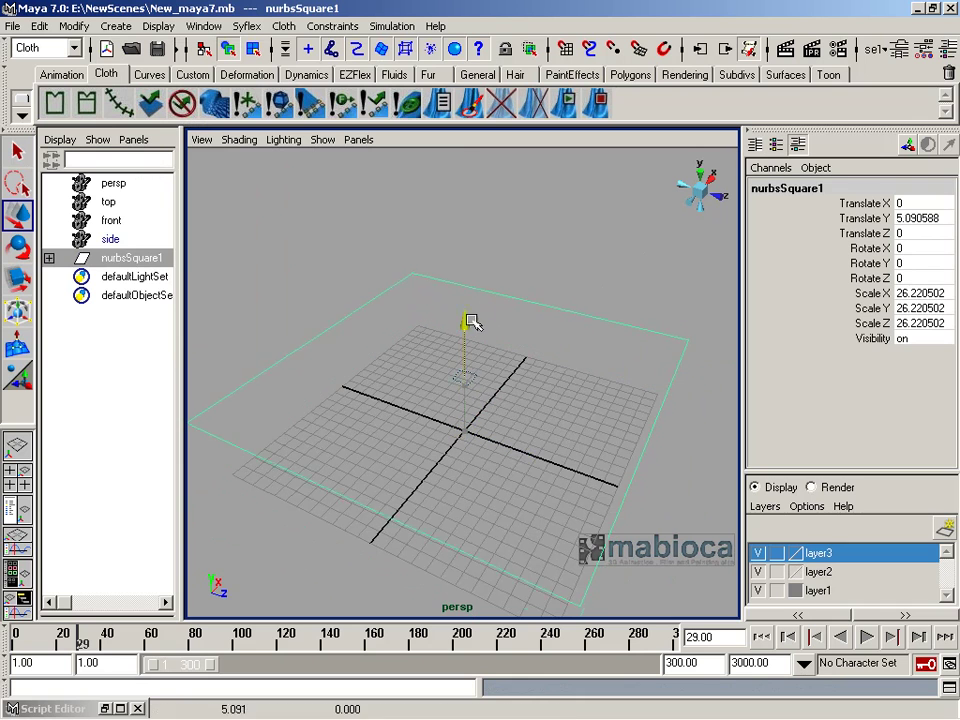
click(615, 322)
Turn the square into a cloth panel with Base Resolution 100.
click(287, 26)
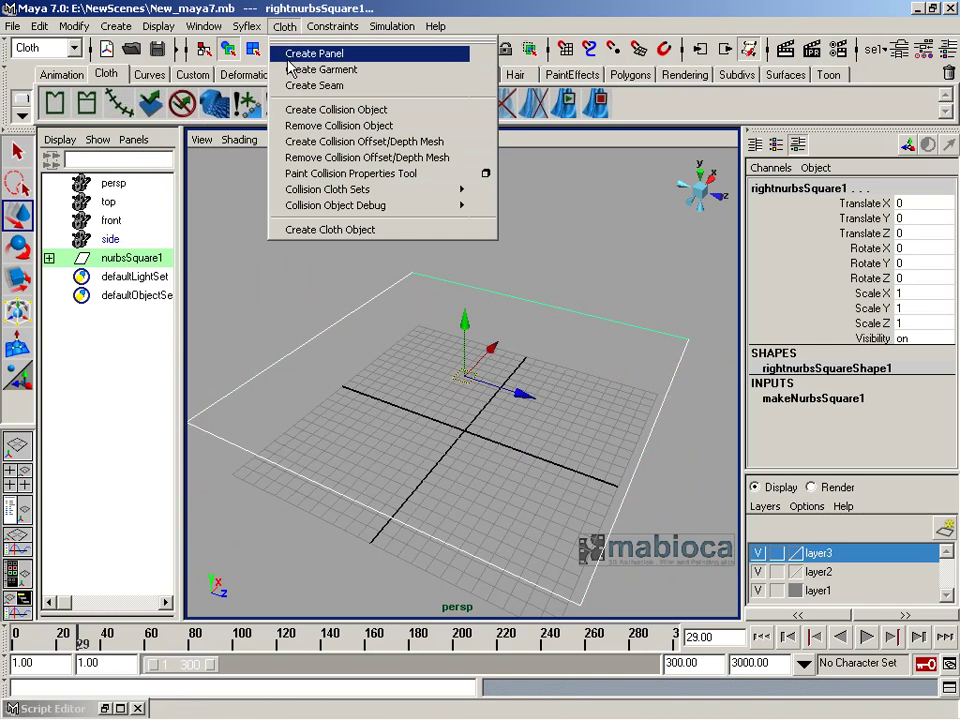
click(296, 70)
click(789, 368)
click(910, 383)
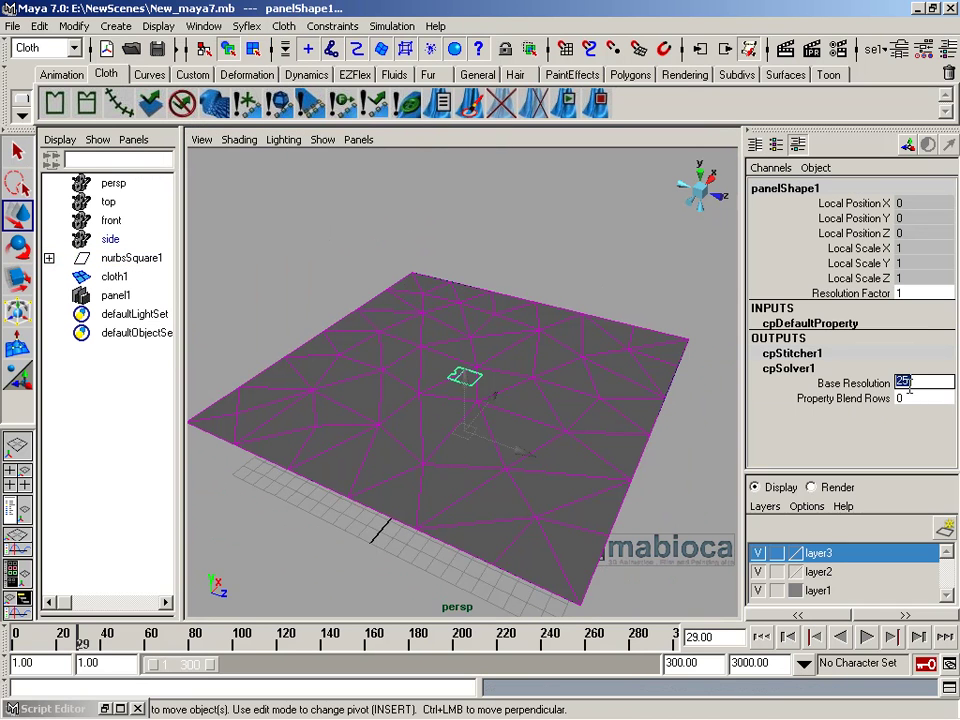
text(0)
key(Return)
mouse_move(222, 305)
alt+mouse_down()
mouse_move(525, 435)
mouse_move(621, 422)
mouse_move(520, 315)
mouse_move(432, 444)
alt+mouse_up()
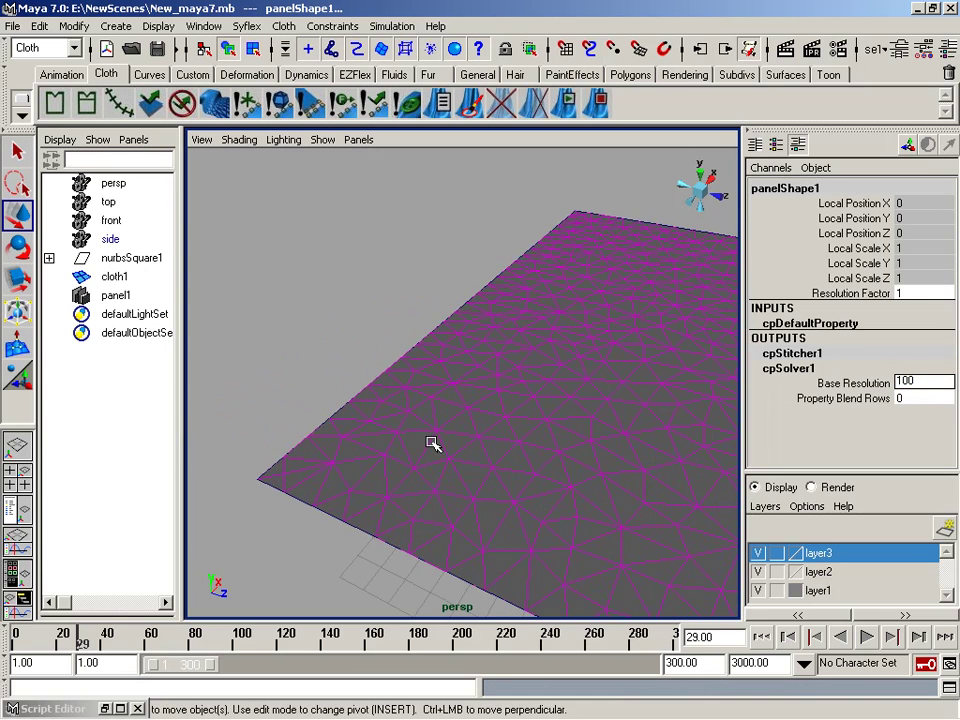
Add a polygon sphere and move it to a corner of the cloth.
click(149, 74)
click(622, 76)
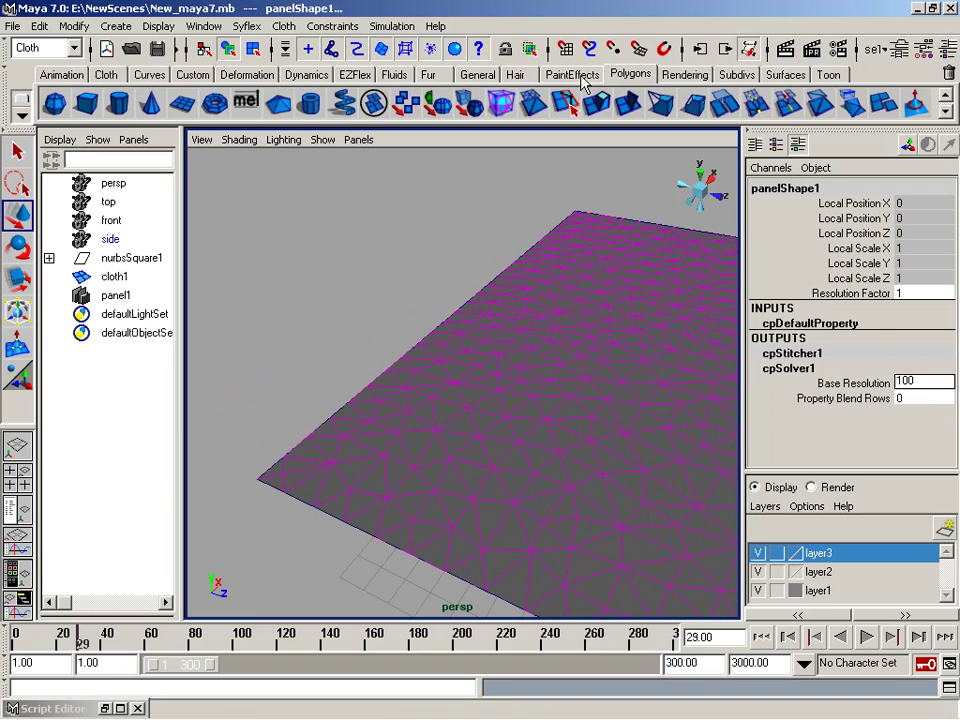
click(56, 104)
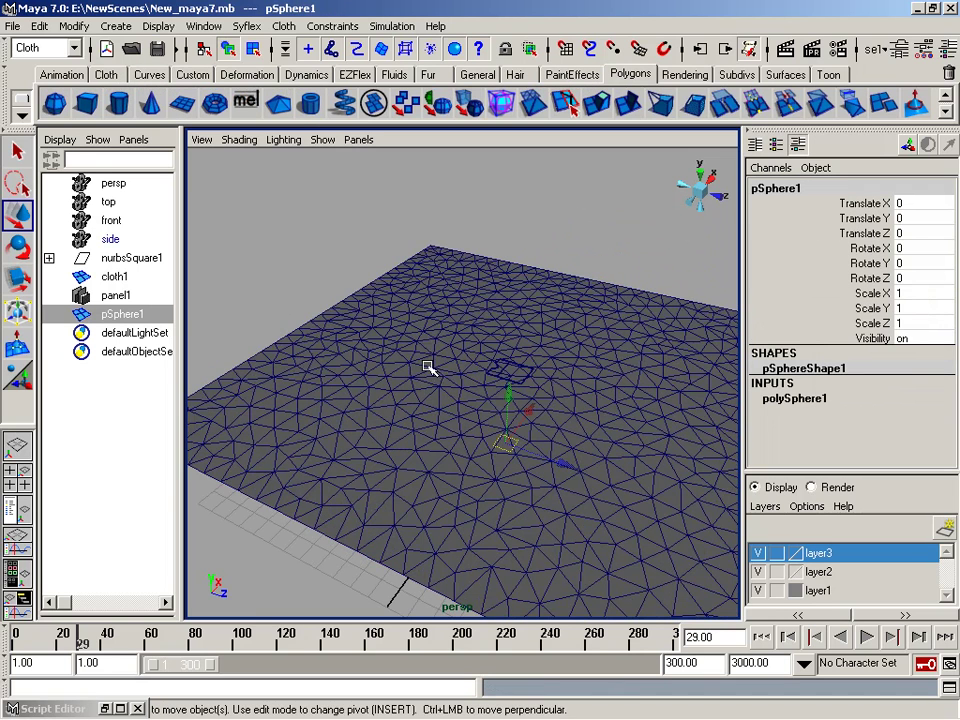
drag(502, 400, 505, 300)
alt+drag(514, 413, 677, 352)
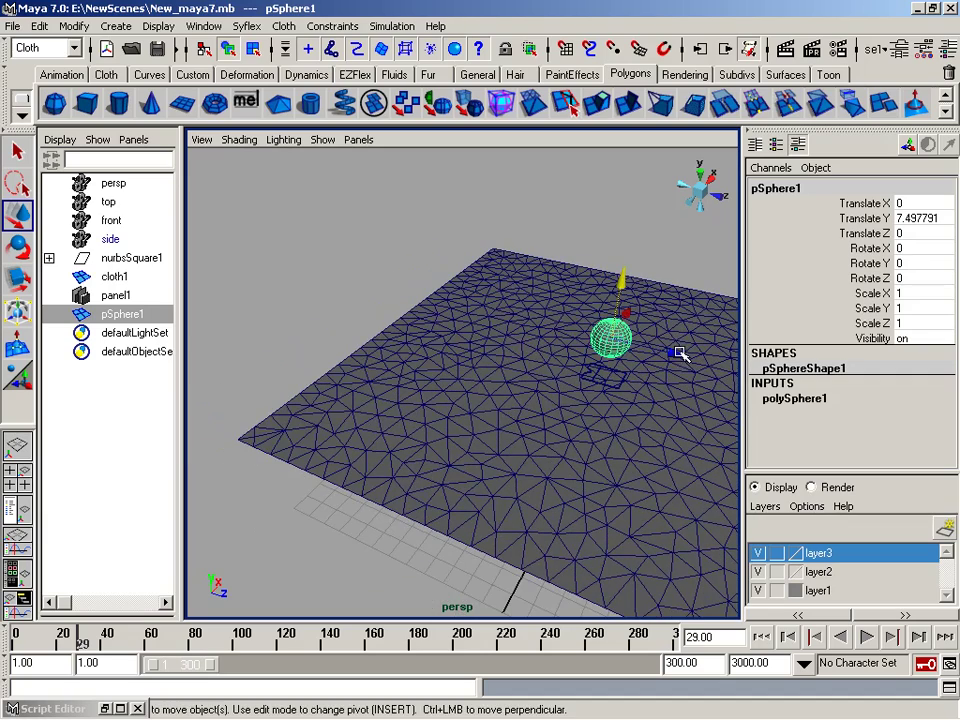
mouse_move(620, 278)
mouse_down()
mouse_move(203, 440)
mouse_move(254, 432)
mouse_up()
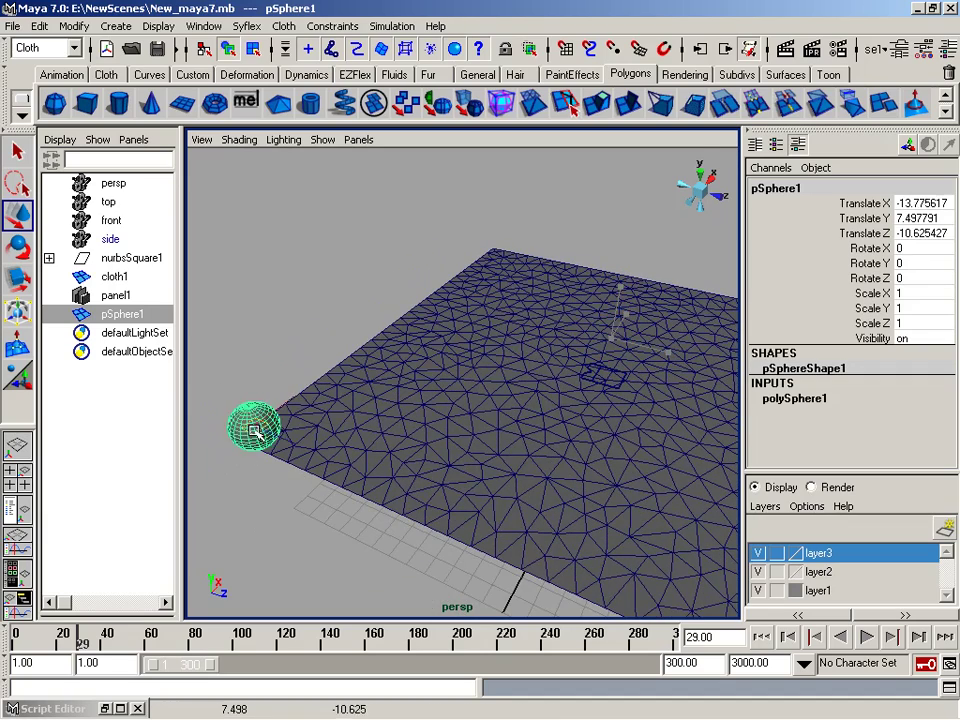
Pin the cloth's corner vertices to the sphere with a transform constraint.
alt+drag(222, 474, 421, 528)
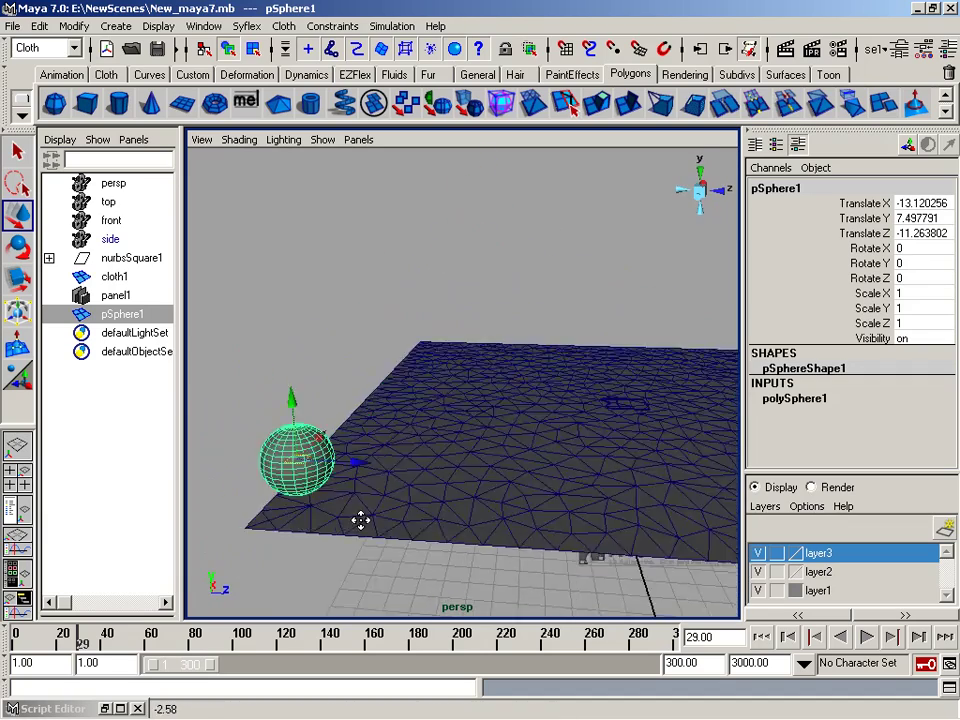
right_drag(407, 489, 369, 488)
mouse_move(257, 439)
mouse_down()
mouse_move(399, 597)
mouse_move(330, 560)
mouse_move(420, 500)
mouse_up()
click(240, 440)
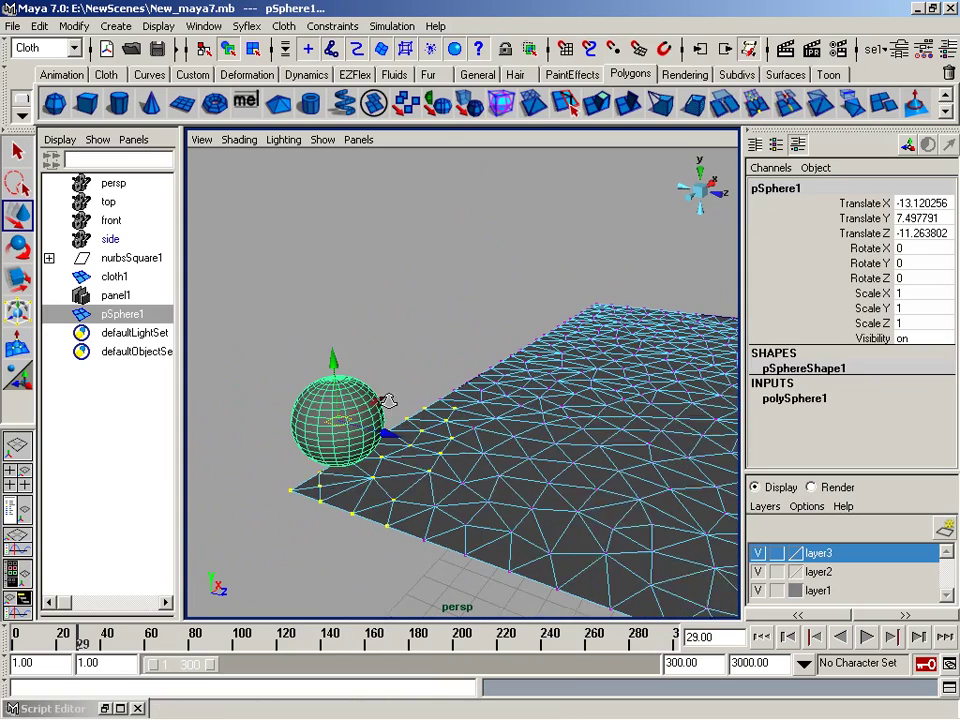
click(330, 26)
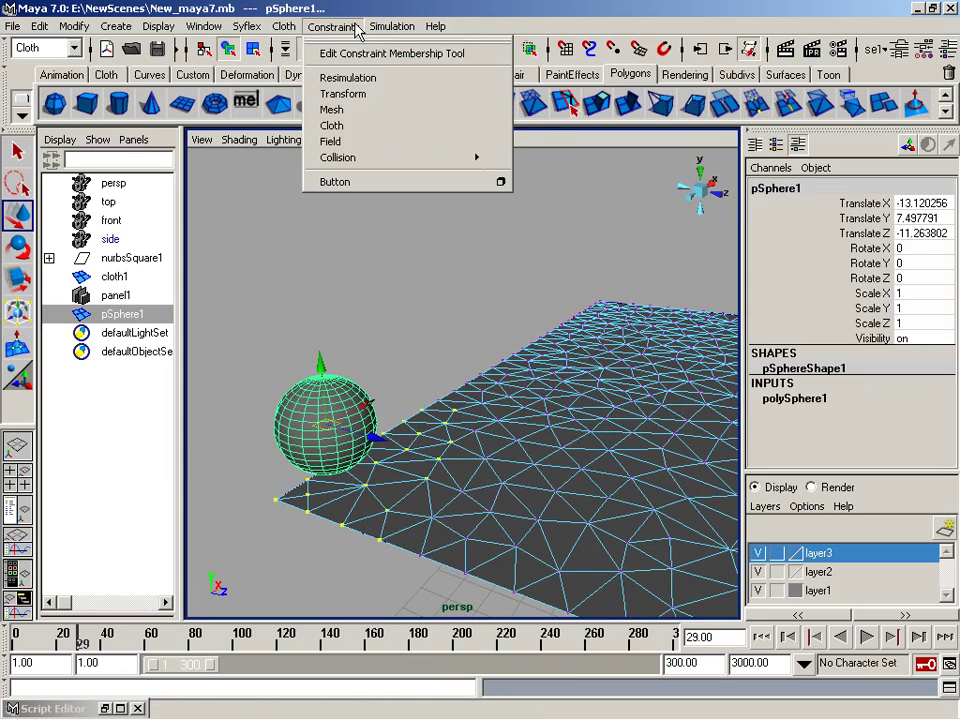
click(366, 110)
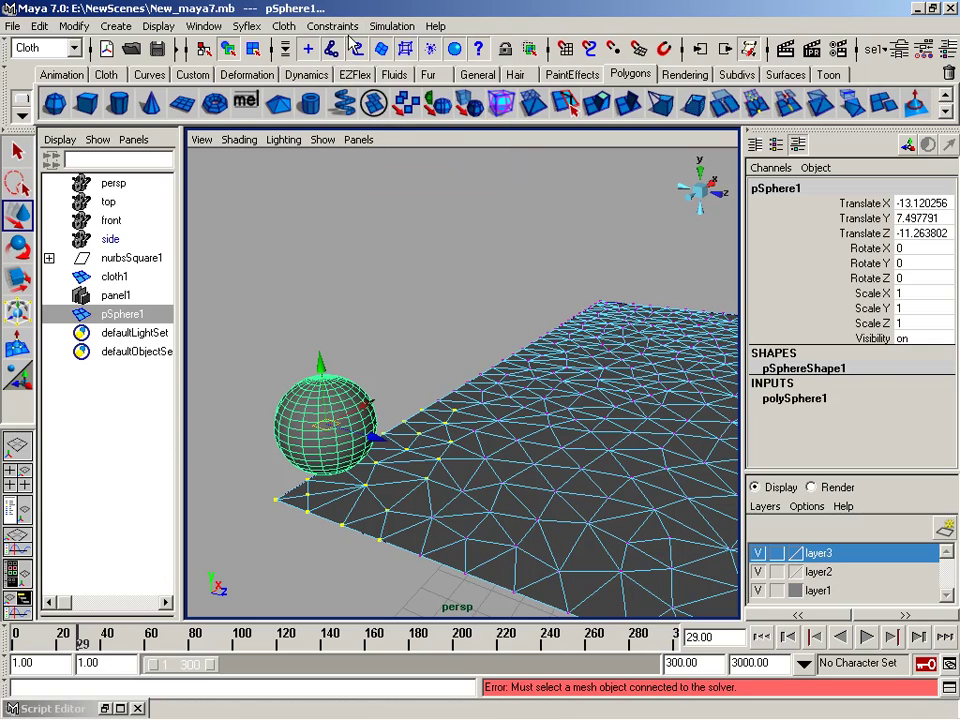
click(332, 26)
click(340, 94)
mouse_move(446, 338)
alt+mouse_down()
mouse_move(317, 304)
mouse_move(321, 338)
mouse_move(375, 355)
mouse_move(370, 262)
alt+mouse_up()
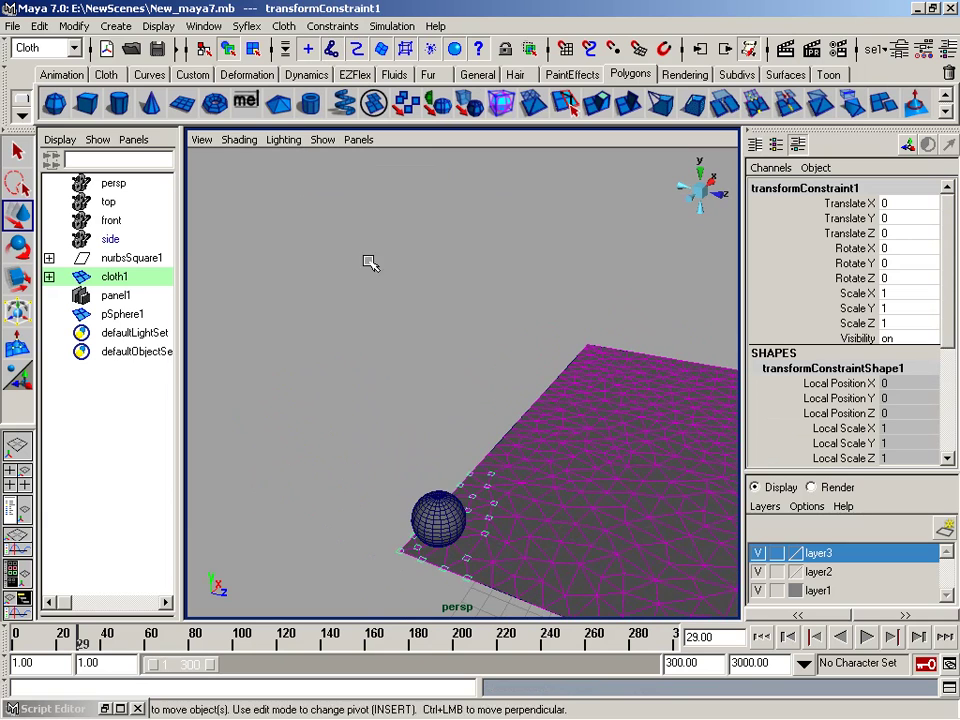
Create a locator and move it to a second corner of the cloth.
click(116, 30)
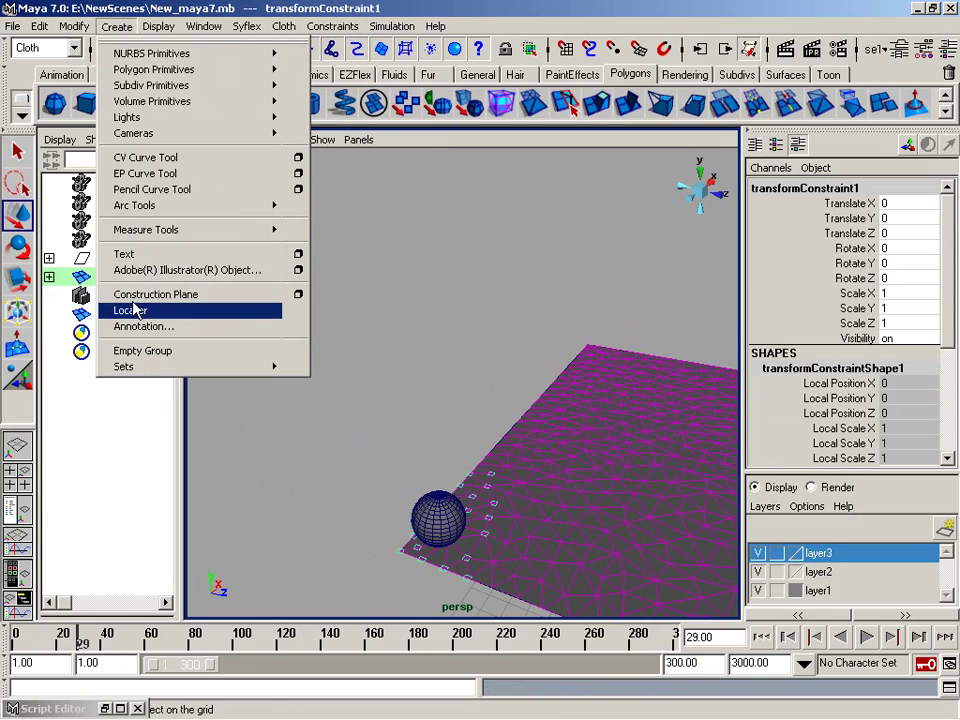
click(133, 310)
mouse_move(320, 340)
alt+mouse_down()
mouse_move(575, 344)
mouse_move(610, 290)
alt+mouse_up()
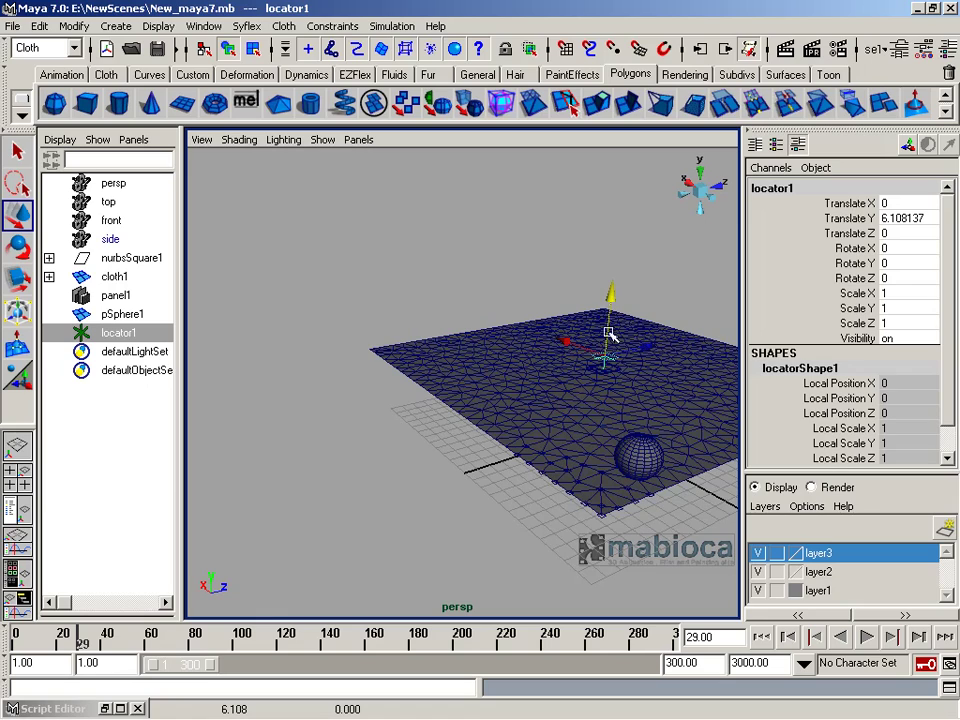
mouse_move(368, 362)
alt+mouse_down()
mouse_move(403, 429)
mouse_move(456, 379)
mouse_move(497, 392)
mouse_move(405, 432)
alt+mouse_up()
right_drag(514, 326, 373, 354)
Pin that corner's vertices to the locator with a transform constraint.
mouse_move(373, 354)
mouse_down()
mouse_move(480, 425)
mouse_move(606, 437)
mouse_move(673, 270)
mouse_up()
click(604, 300)
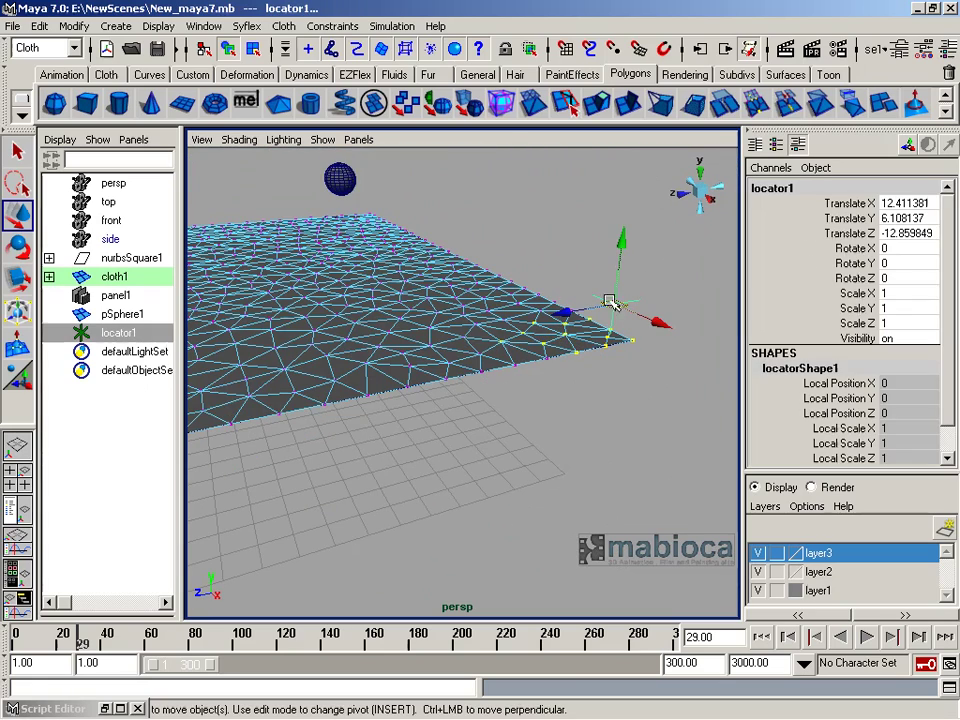
click(336, 26)
click(332, 93)
Stop the running simulation at frame 182, then play it through again.
mouse_move(354, 137)
alt+mouse_down()
mouse_move(364, 286)
mouse_move(289, 264)
mouse_move(311, 360)
mouse_move(476, 259)
mouse_move(461, 377)
mouse_move(551, 454)
alt+mouse_up()
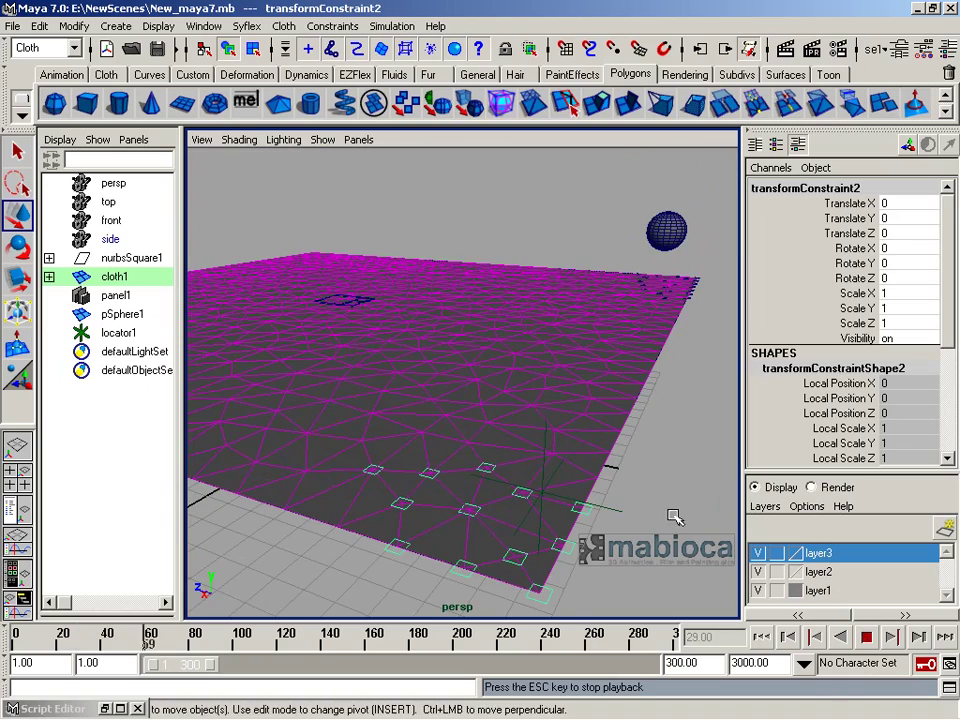
click(867, 639)
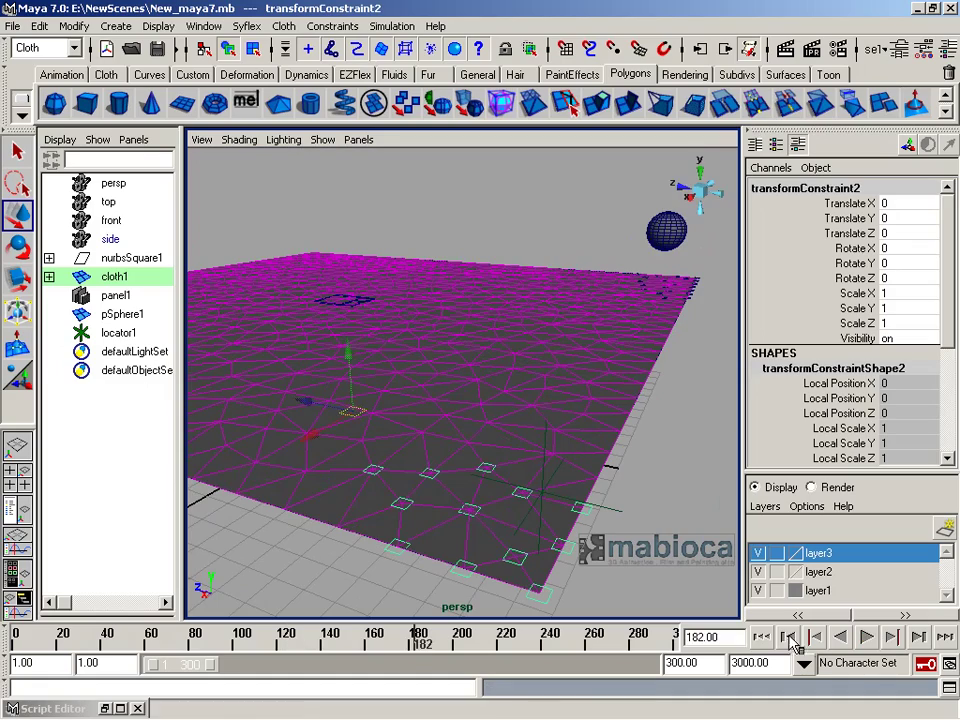
mouse_move(517, 418)
alt+mouse_down()
mouse_move(373, 439)
mouse_move(529, 431)
mouse_move(548, 344)
mouse_move(553, 379)
mouse_move(516, 439)
mouse_move(557, 272)
alt+mouse_up()
click(549, 413)
click(557, 272)
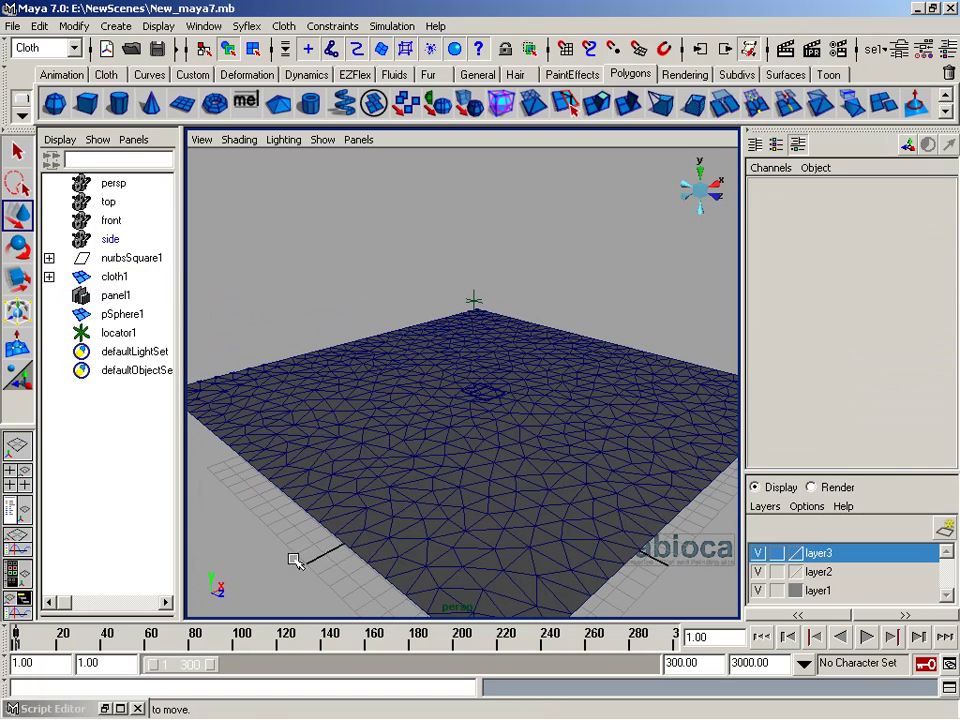
click(867, 641)
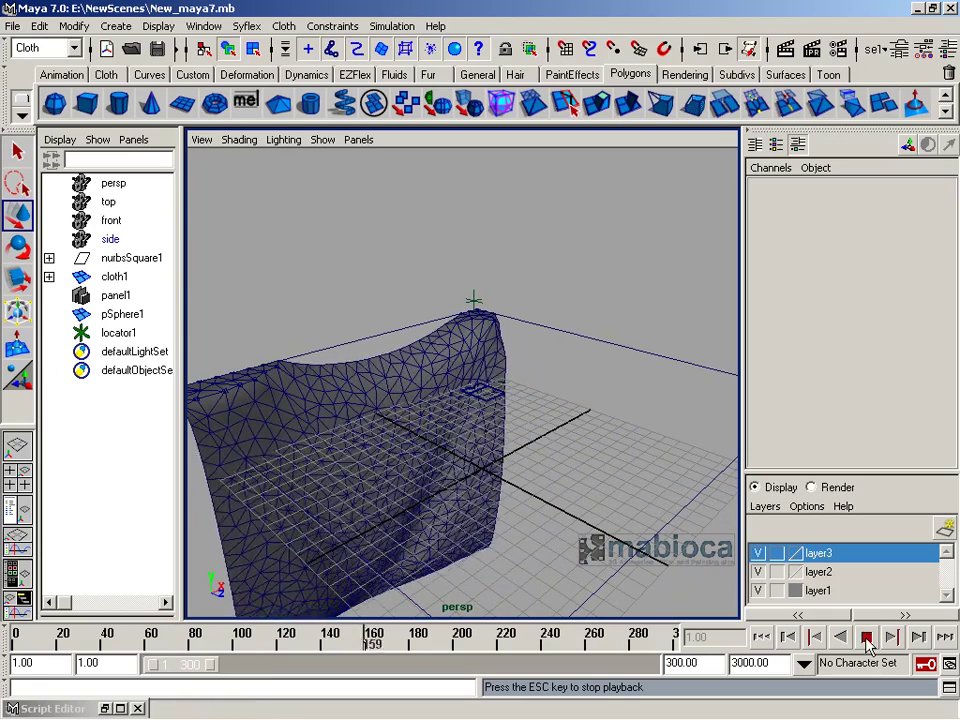
key(Escape)
Rewind and replay the simulation, stopping at frame 164 with the cloth hanging.
mouse_move(210, 340)
alt+mouse_down()
mouse_move(171, 284)
mouse_move(343, 300)
mouse_move(561, 422)
mouse_move(648, 414)
alt+mouse_up()
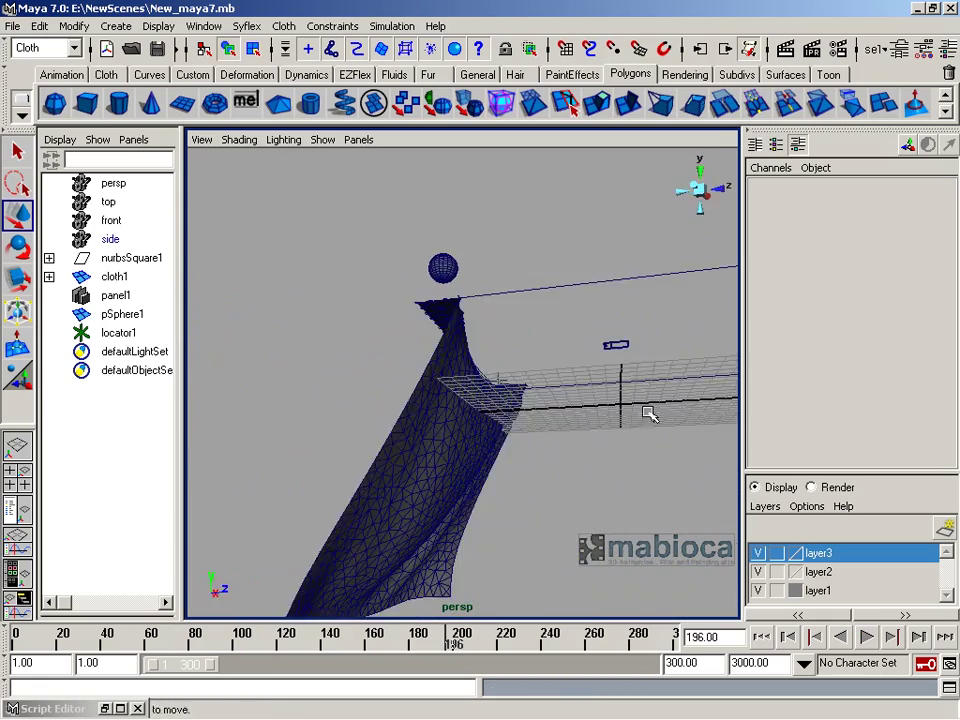
click(764, 639)
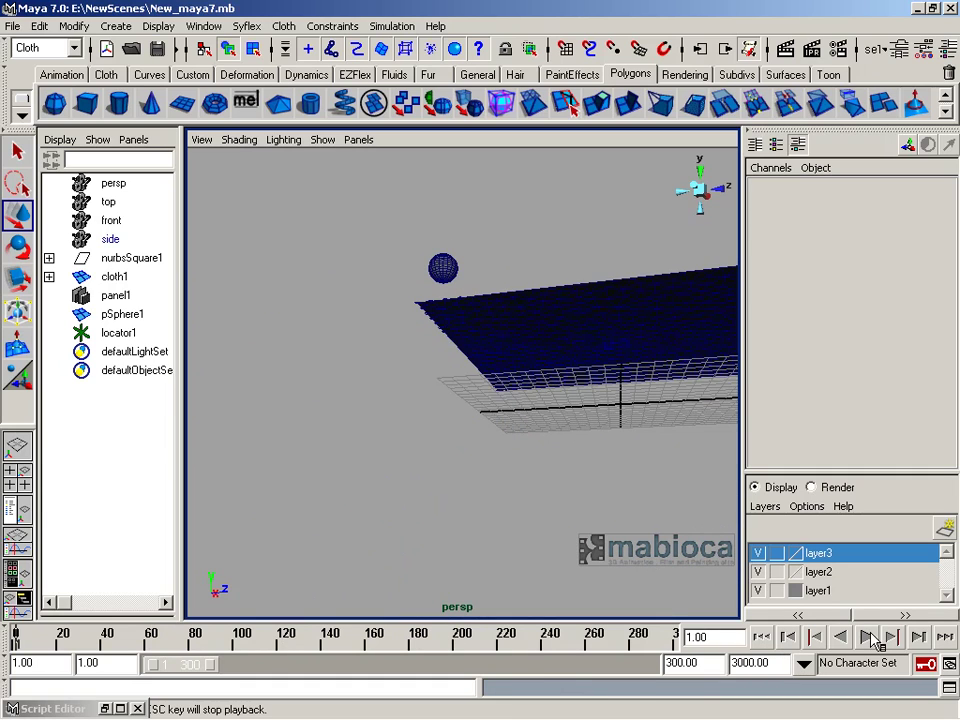
click(867, 638)
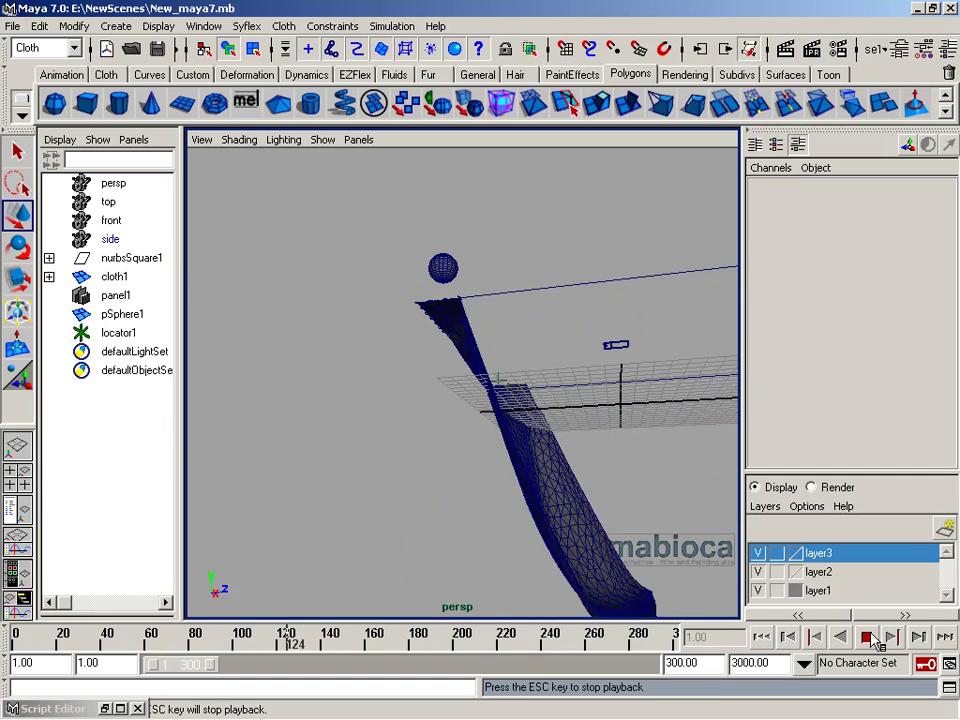
click(867, 638)
mouse_move(470, 480)
alt+mouse_down()
mouse_move(512, 558)
mouse_move(551, 551)
mouse_move(514, 386)
mouse_move(568, 403)
mouse_move(804, 405)
mouse_move(675, 422)
mouse_move(469, 405)
mouse_move(461, 392)
mouse_move(643, 405)
mouse_move(733, 392)
mouse_move(739, 416)
mouse_move(568, 459)
mouse_move(372, 345)
alt+mouse_up()
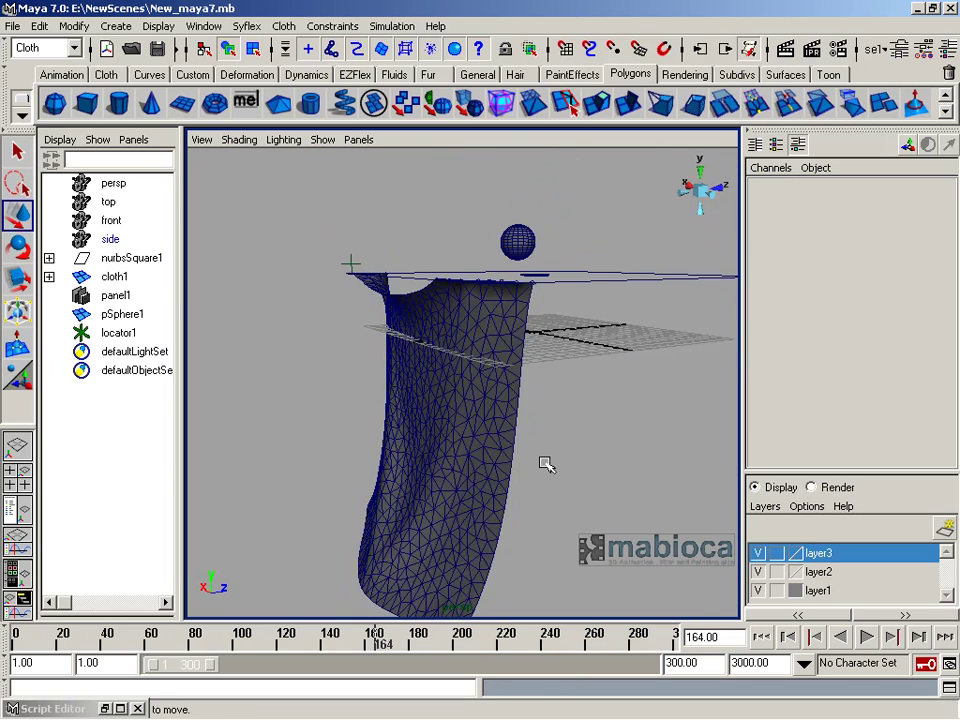
click(515, 455)
click(392, 26)
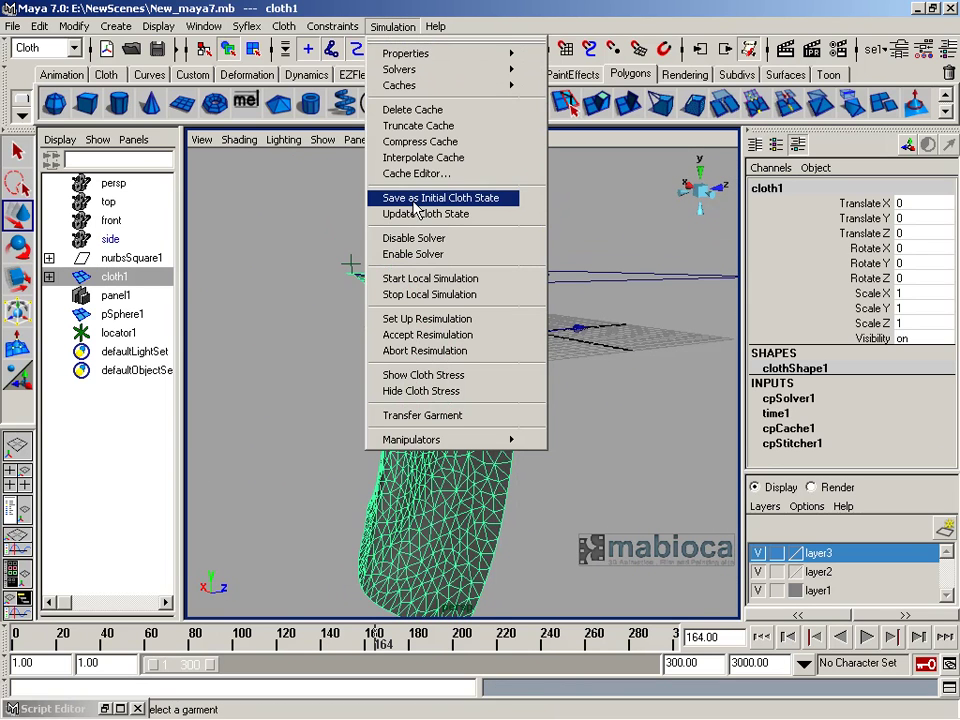
Save the draped curtain as the initial cloth state and replay from it.
click(411, 198)
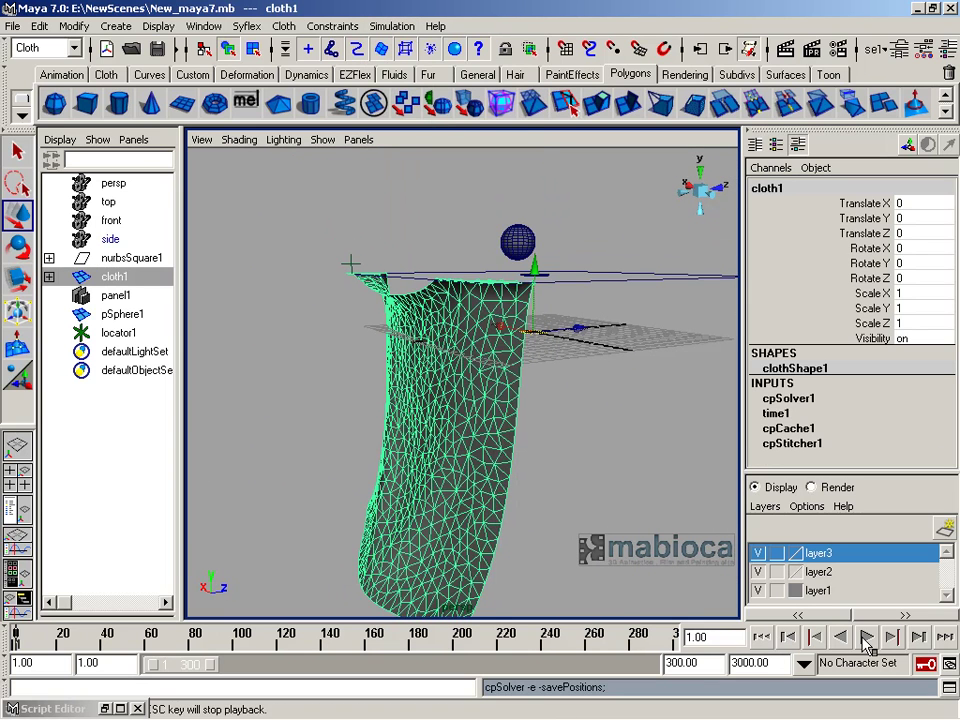
click(866, 640)
key(Escape)
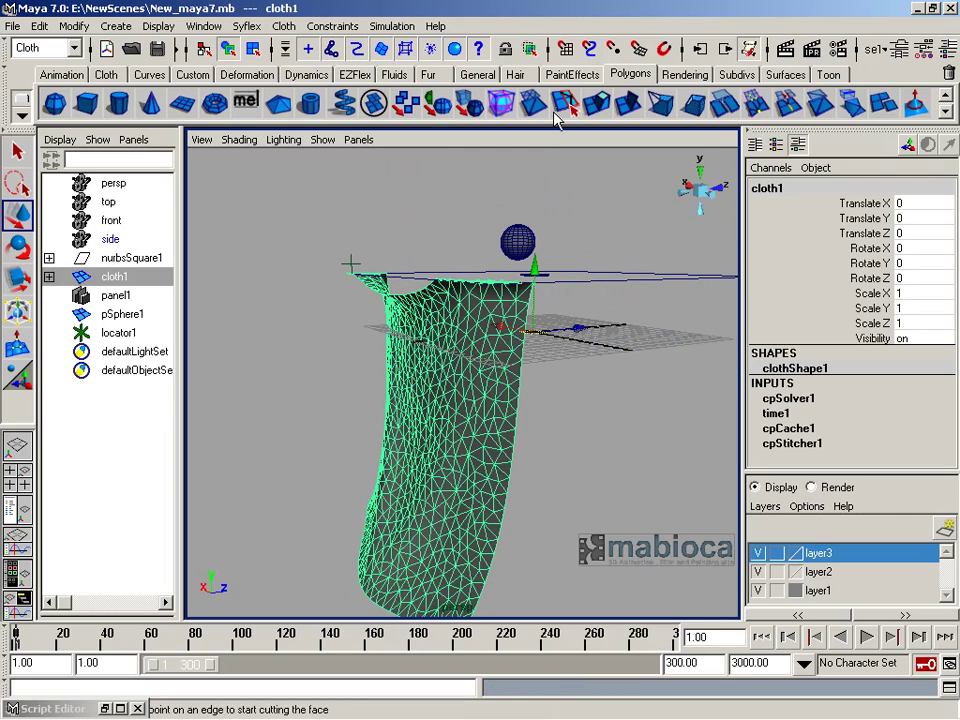
click(389, 26)
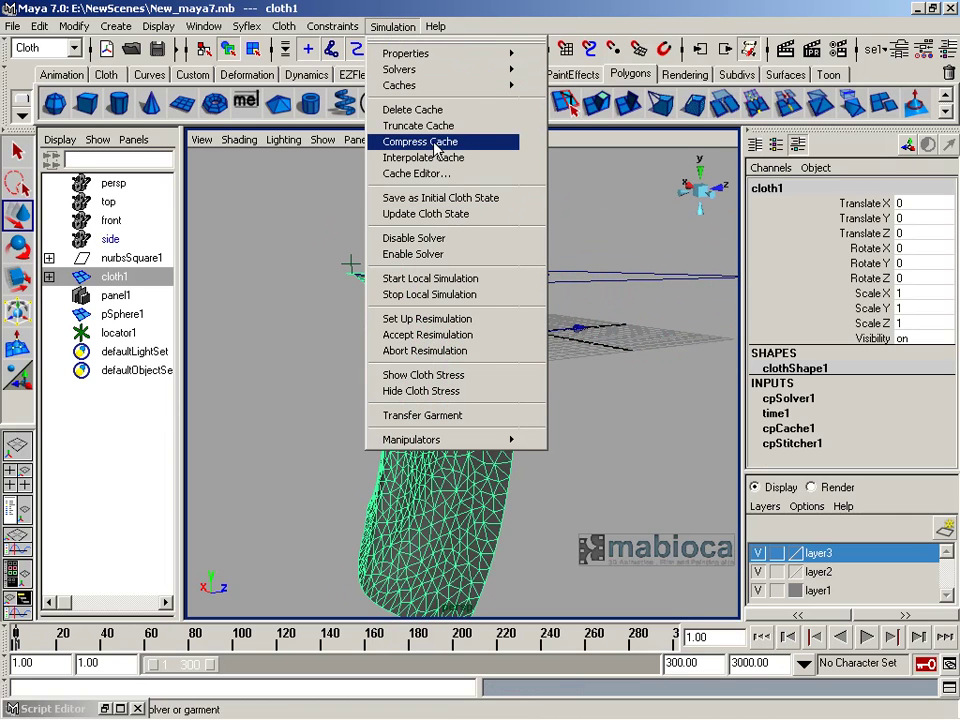
click(422, 197)
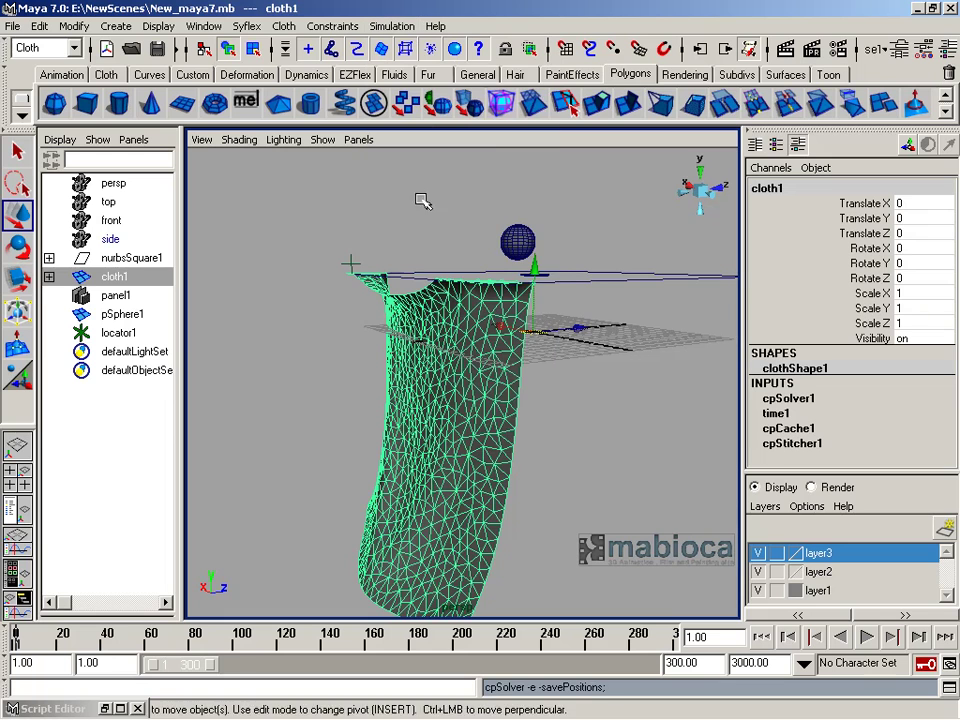
Show the Cloth shelf, rewind to frame 1 and inspect the hanging curtain.
click(106, 74)
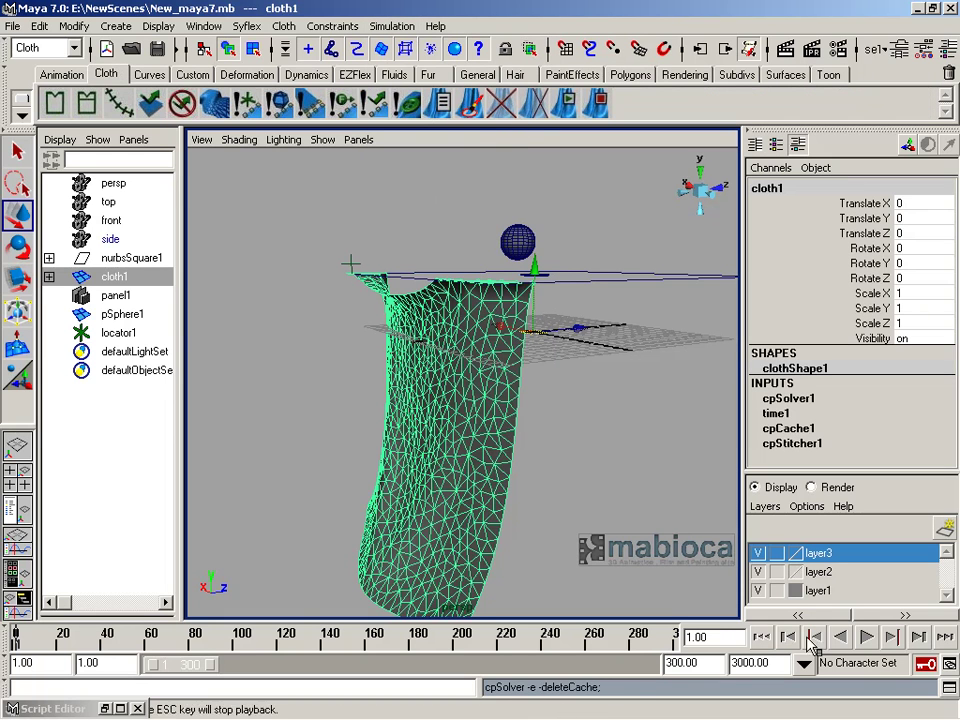
click(867, 638)
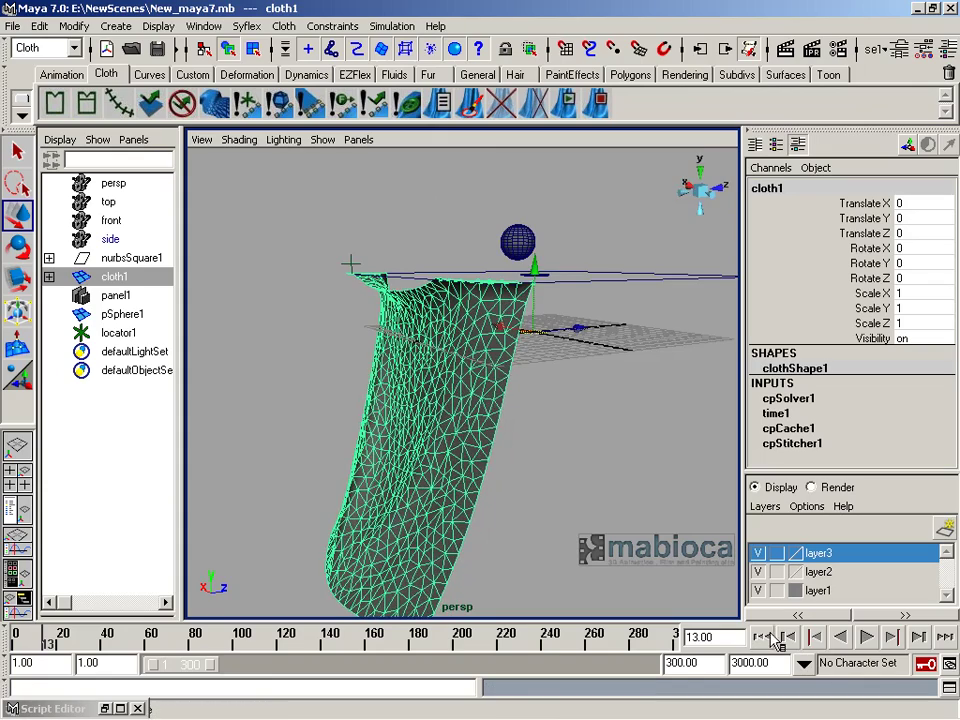
click(772, 638)
alt+drag(508, 499, 311, 476)
alt+right_drag(311, 476, 673, 349)
alt+drag(673, 349, 594, 409)
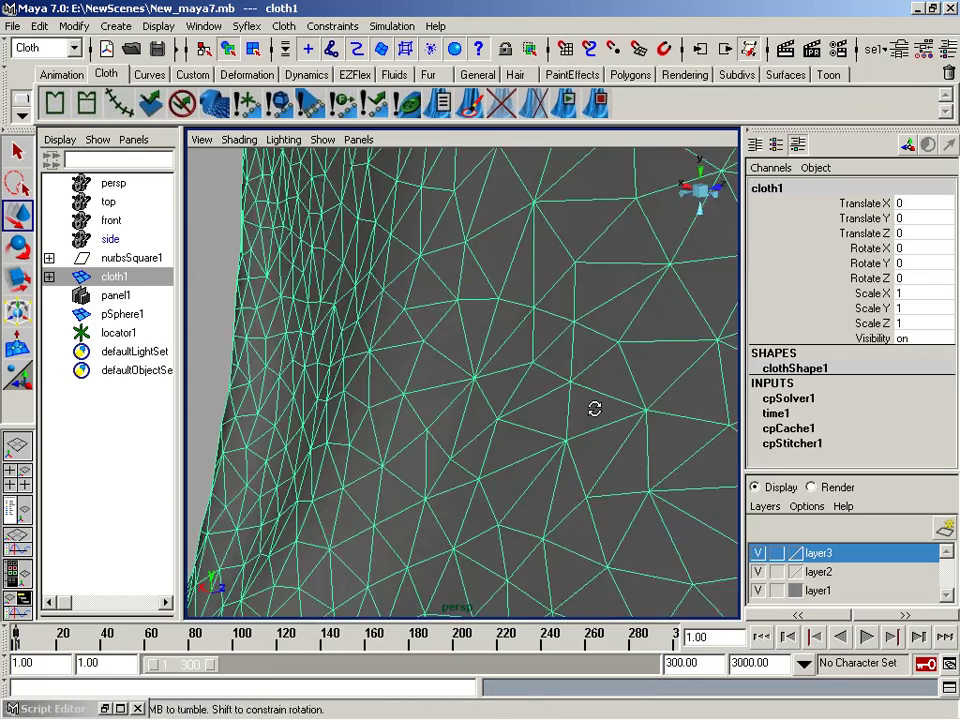
alt+right_drag(594, 409, 428, 392)
mouse_move(428, 392)
alt+mouse_down()
mouse_move(317, 369)
mouse_move(294, 441)
mouse_move(325, 433)
alt+mouse_up()
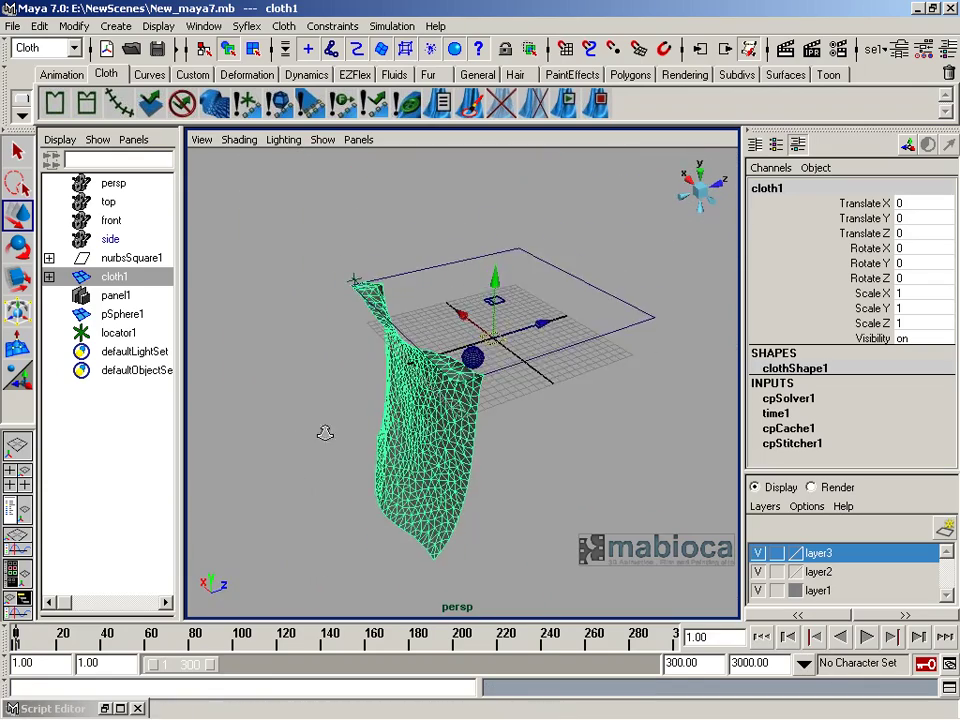
alt+right_drag(325, 433, 324, 226)
click(92, 29)
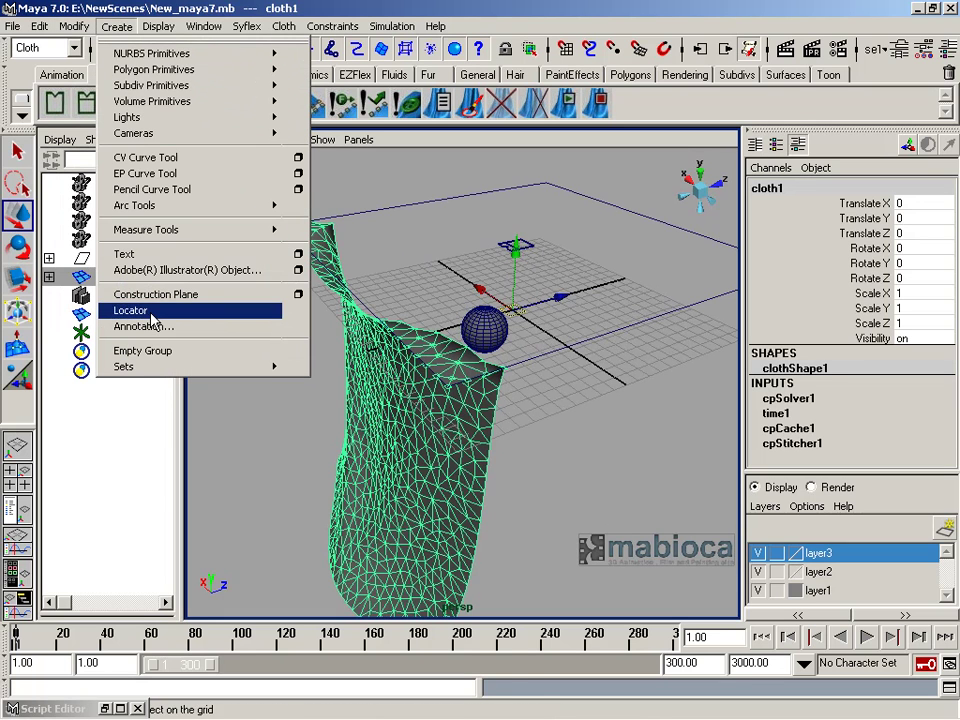
Create a locator and place it below one bottom corner of the curtain.
click(130, 310)
mouse_move(510, 244)
mouse_down()
mouse_move(519, 456)
mouse_move(128, 566)
mouse_up()
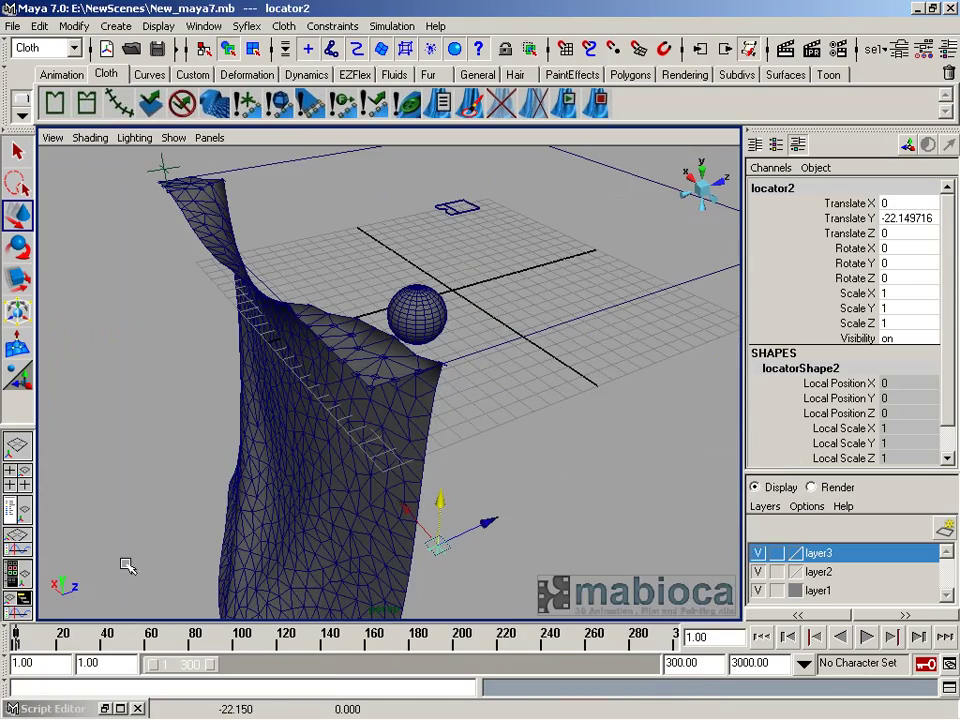
click(10, 478)
key(space)
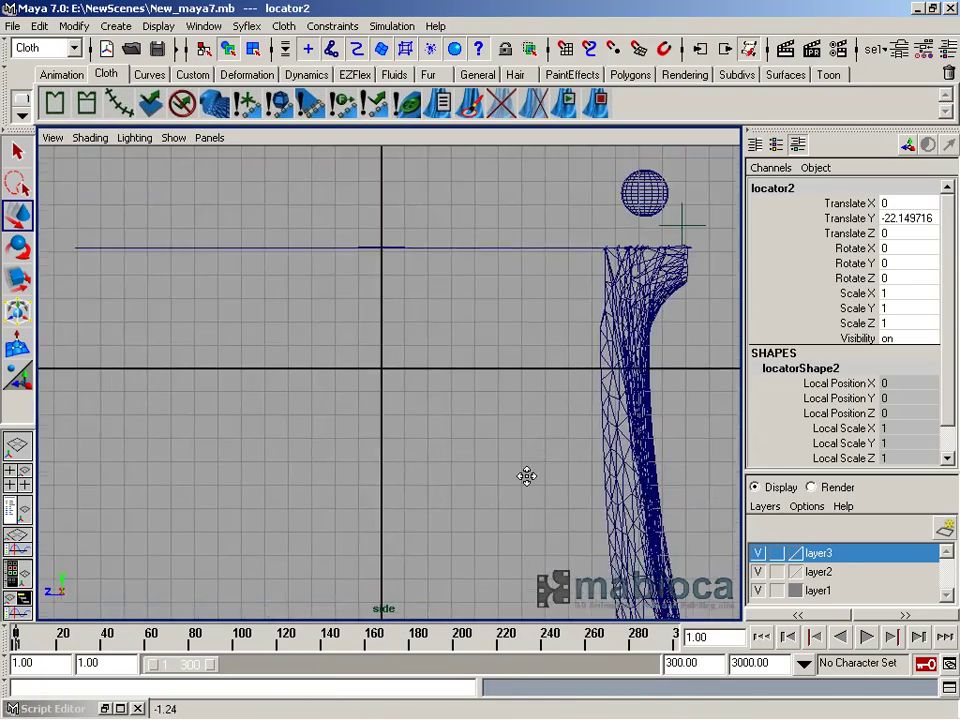
alt+right_drag(330, 374, 220, 360)
drag(340, 592, 591, 542)
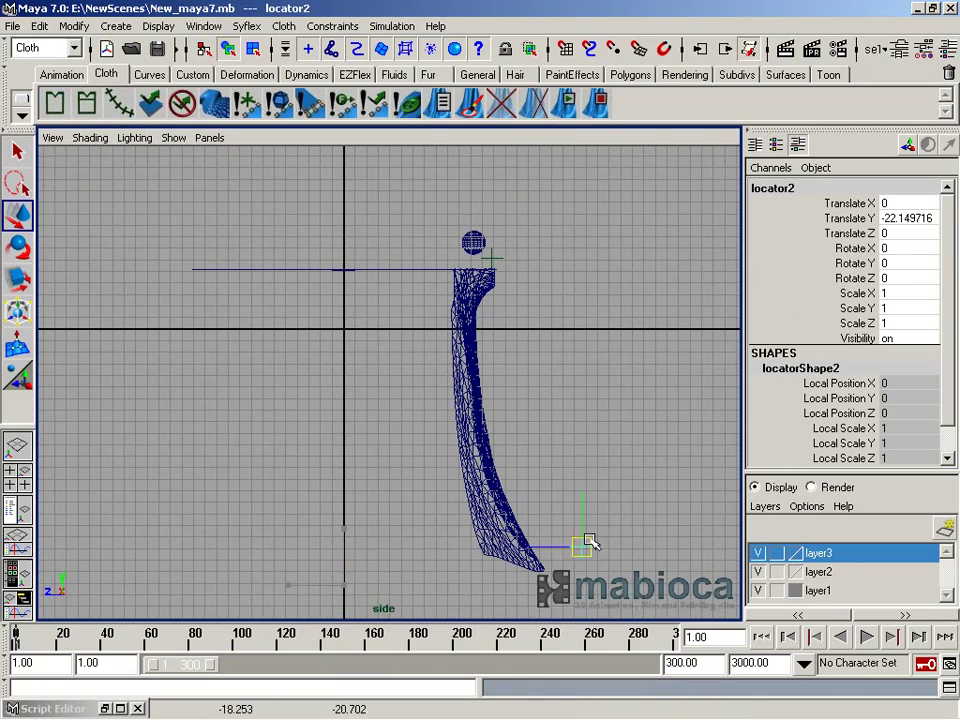
key(space)
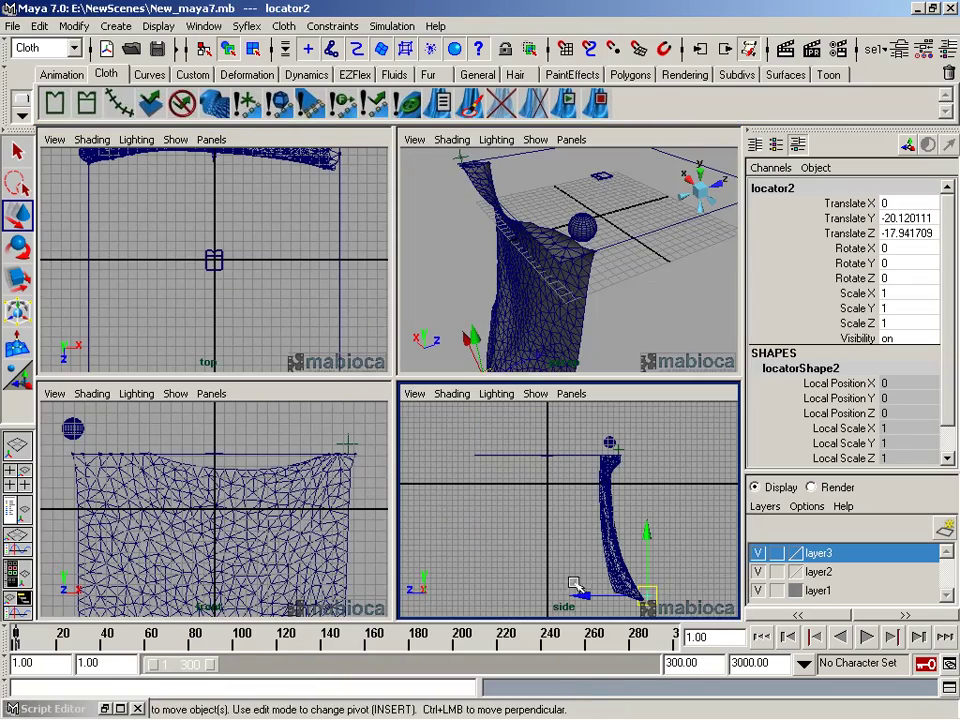
Duplicate the locator and place the copy below the other bottom corner.
key(space)
alt+right_drag(293, 562, 250, 560)
alt+middle_drag(250, 560, 330, 218)
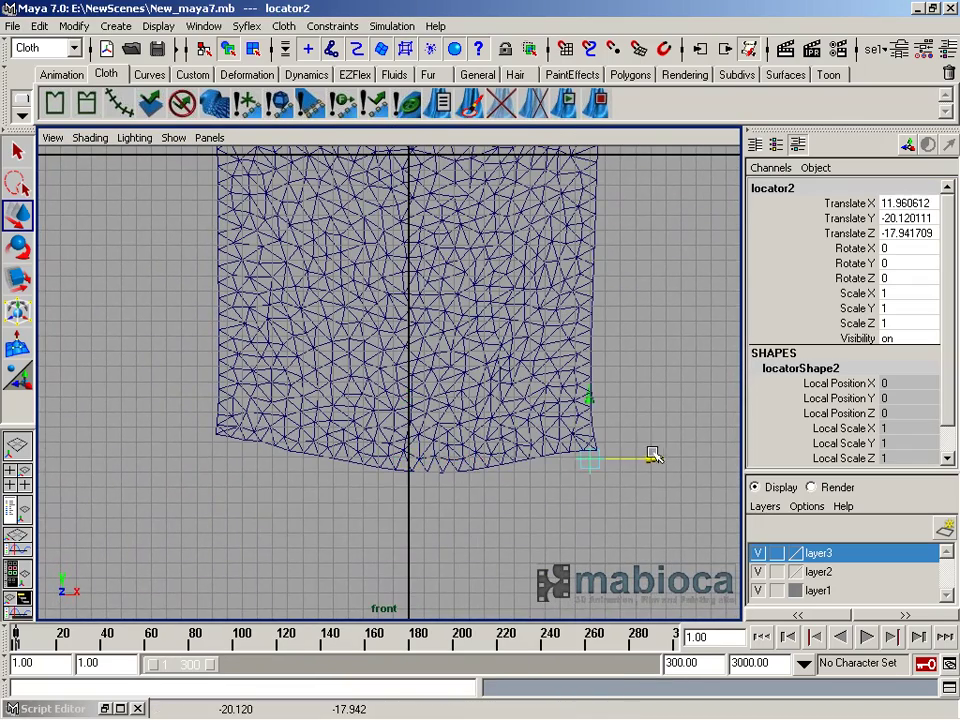
key(ctrl+d)
drag(656, 461, 302, 403)
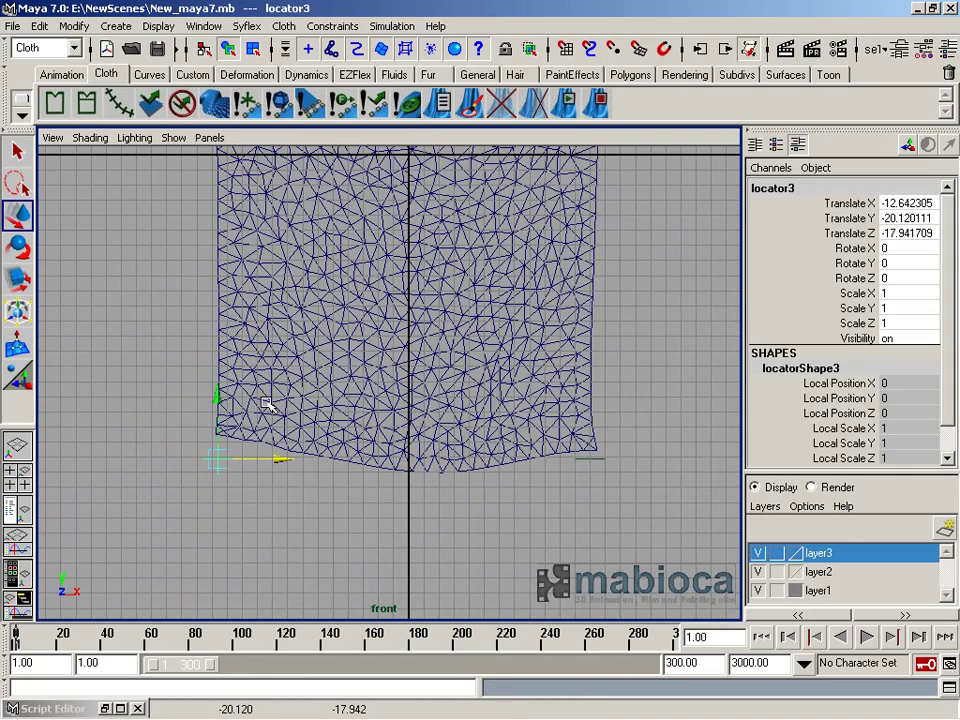
drag(218, 378, 218, 360)
key(space)
key(space)
mouse_move(444, 418)
alt+mouse_down()
mouse_move(311, 431)
mouse_move(496, 318)
mouse_move(456, 315)
mouse_move(439, 407)
alt+mouse_up()
Pin one bottom corner's vertices to locator3 with a transform constraint.
right_drag(439, 410, 380, 428)
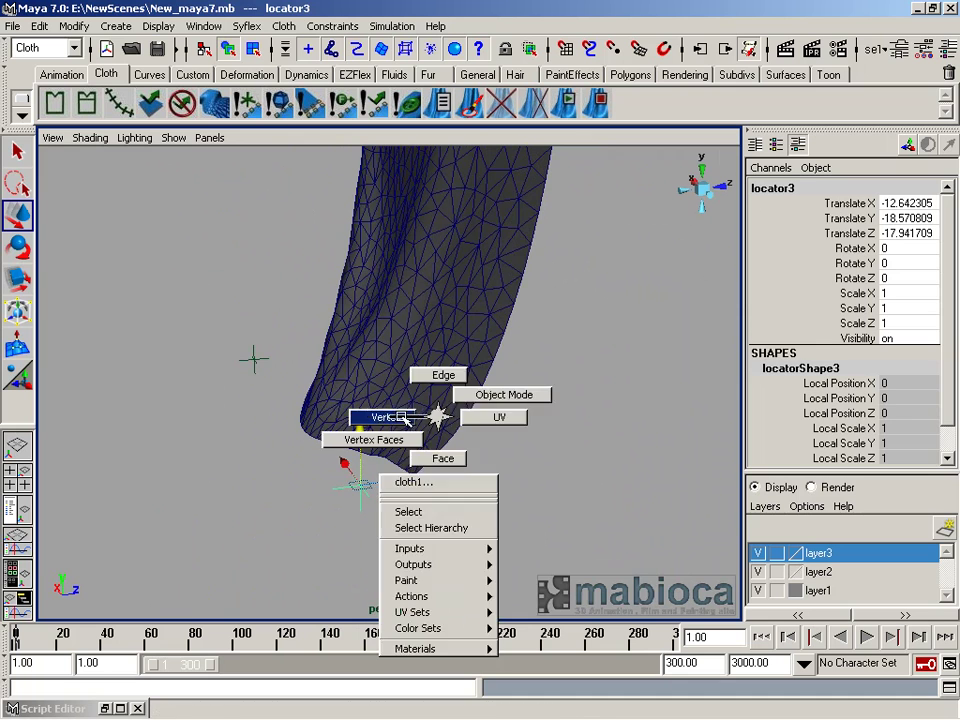
mouse_move(380, 428)
mouse_down()
mouse_move(444, 493)
mouse_move(505, 535)
mouse_up()
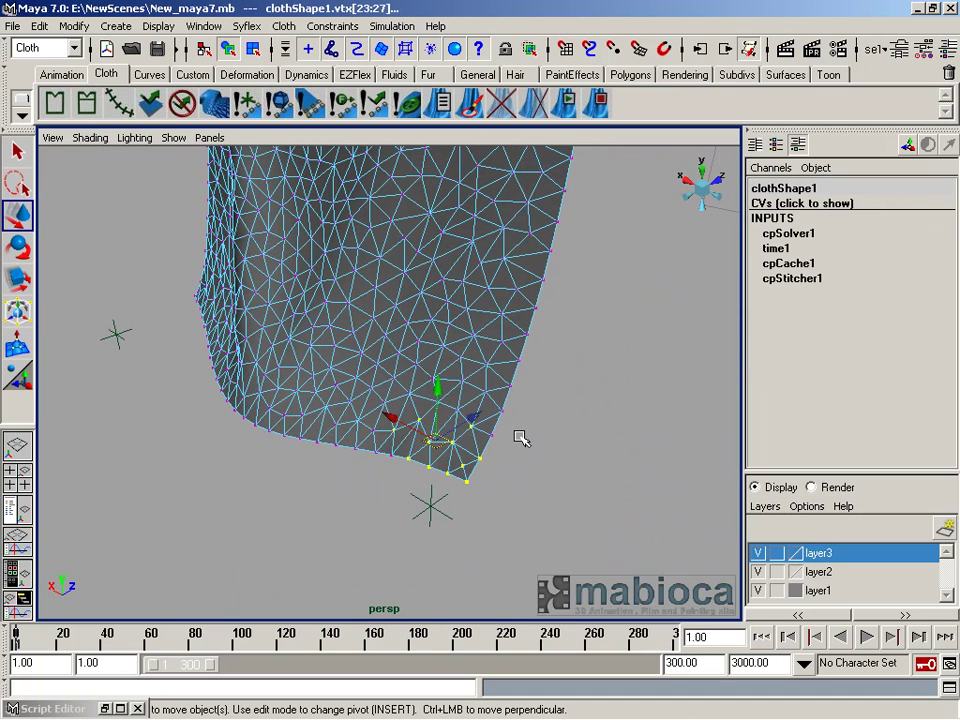
click(434, 507)
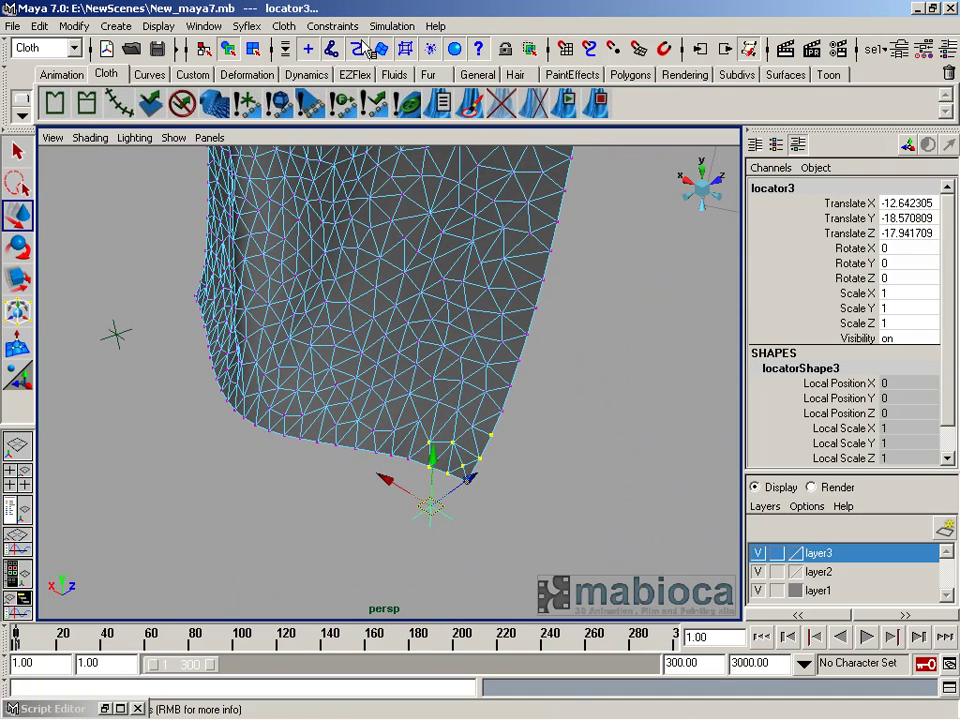
click(332, 26)
click(343, 92)
Pin the other bottom corner's vertices to locator2 with a transform constraint.
alt+drag(463, 353, 540, 345)
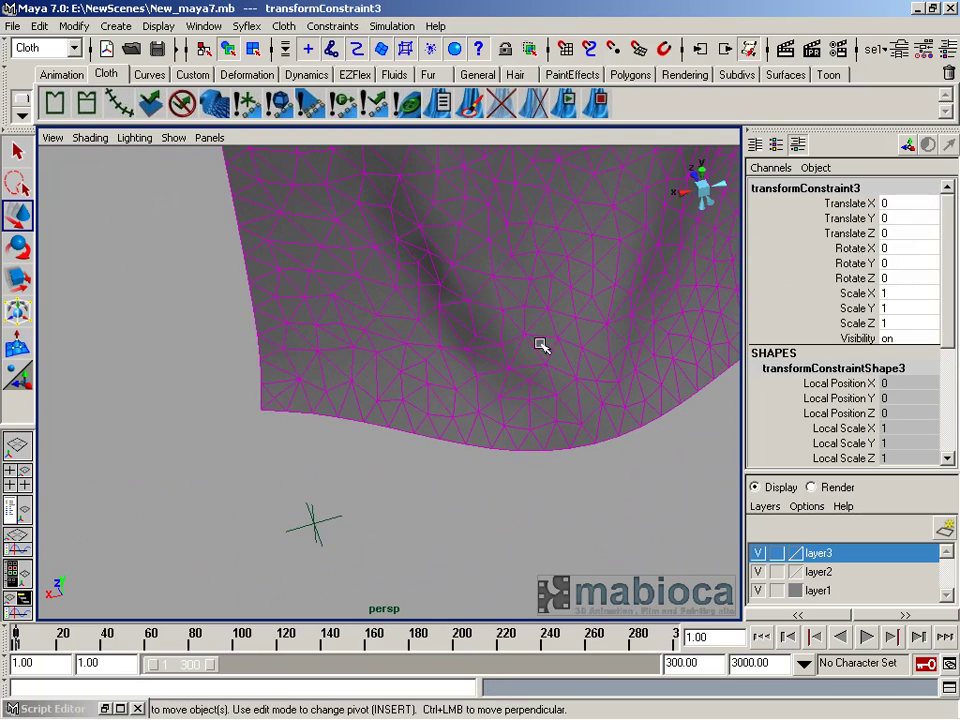
key(F8)
drag(221, 362, 325, 427)
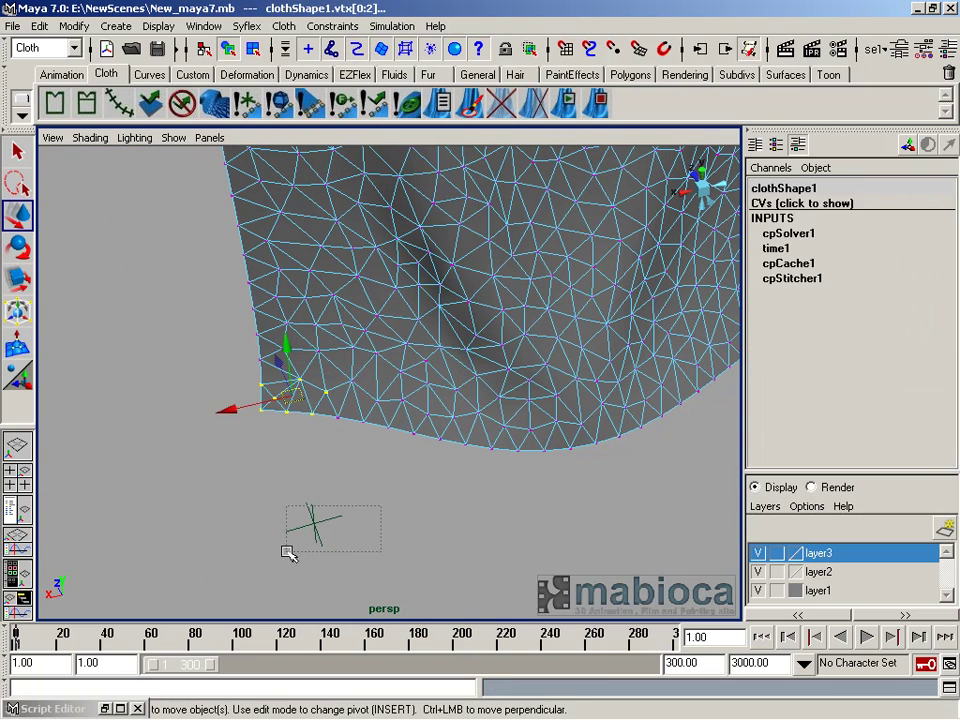
shift+click(313, 519)
click(391, 26)
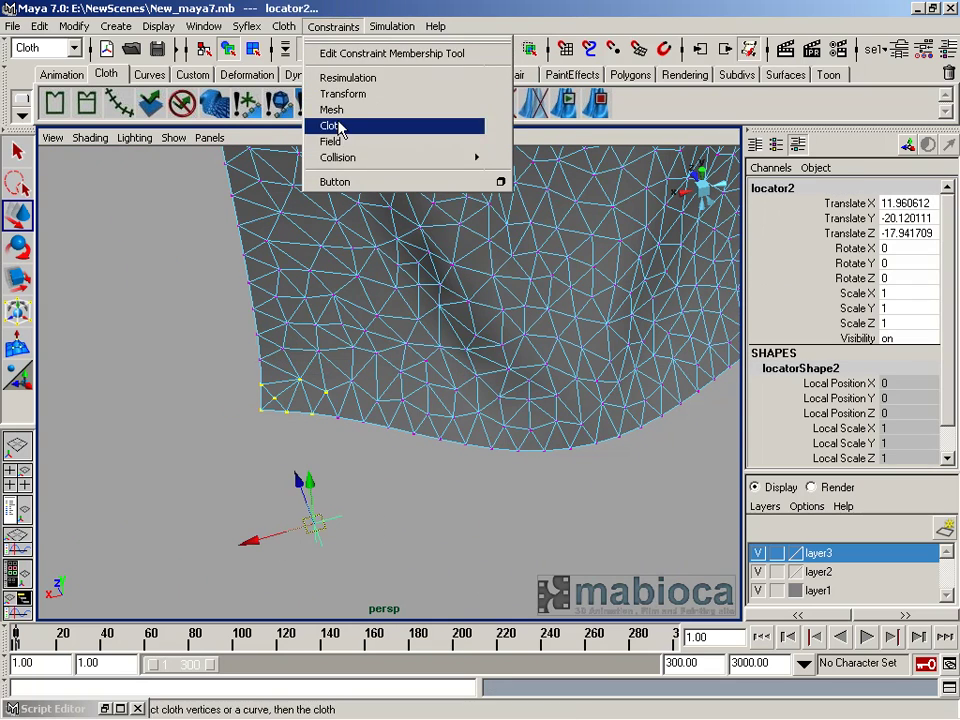
click(343, 93)
Select locator1 and play the cloth simulation.
mouse_move(400, 330)
alt+mouse_down()
mouse_move(482, 240)
mouse_move(254, 399)
mouse_move(186, 428)
mouse_move(683, 600)
alt+mouse_up()
key(w)
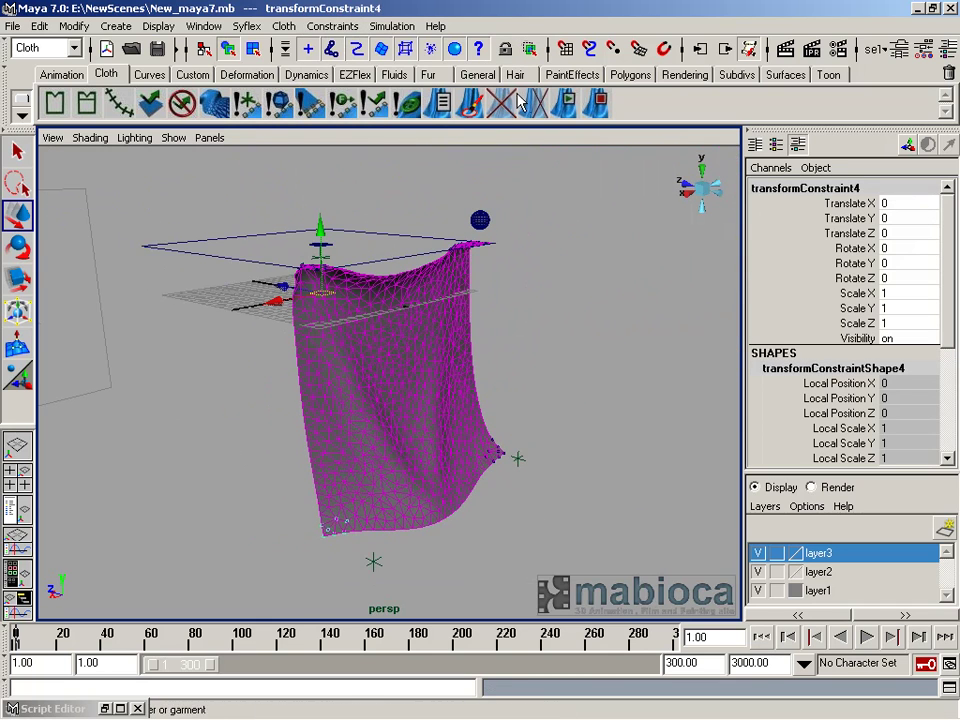
click(338, 227)
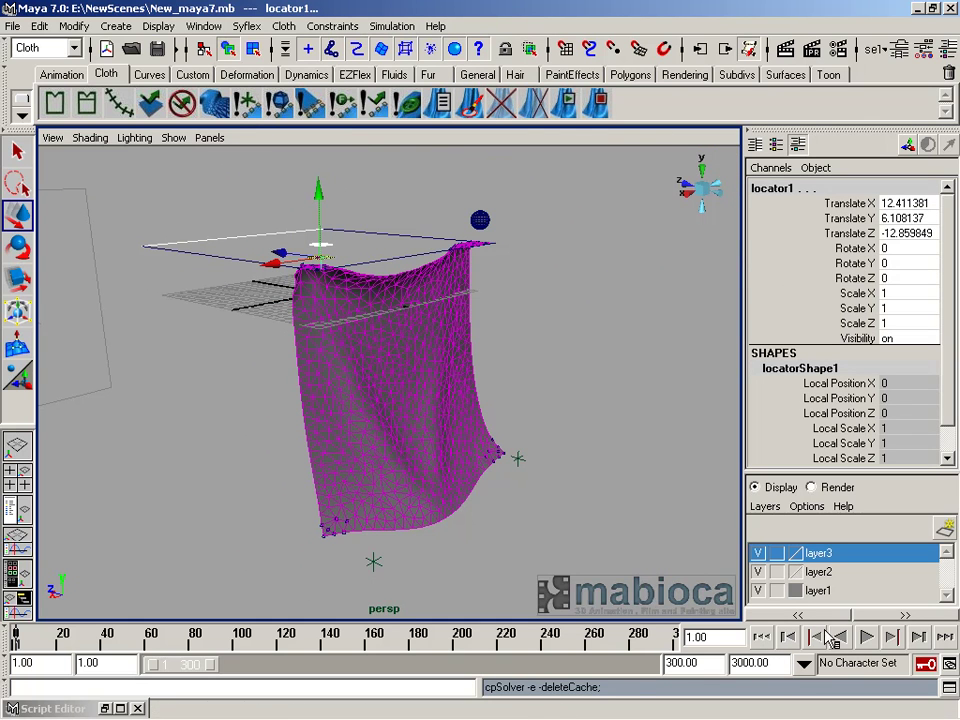
click(866, 638)
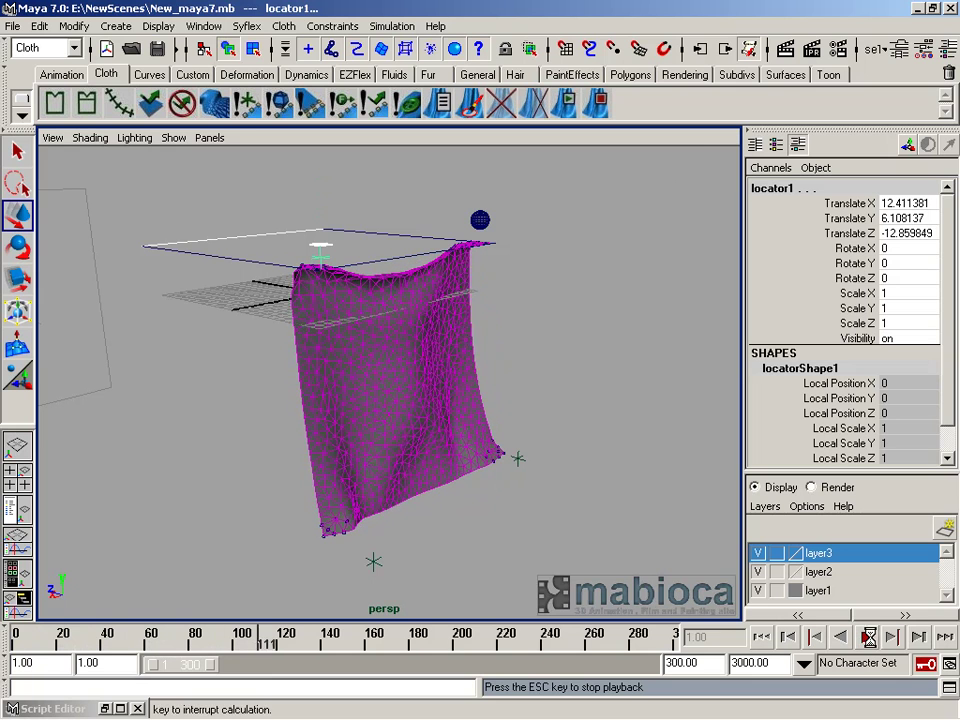
Stop and rewind to frame 1, delete the cloth cache, and switch to the Dynamics menu set.
click(868, 637)
click(766, 639)
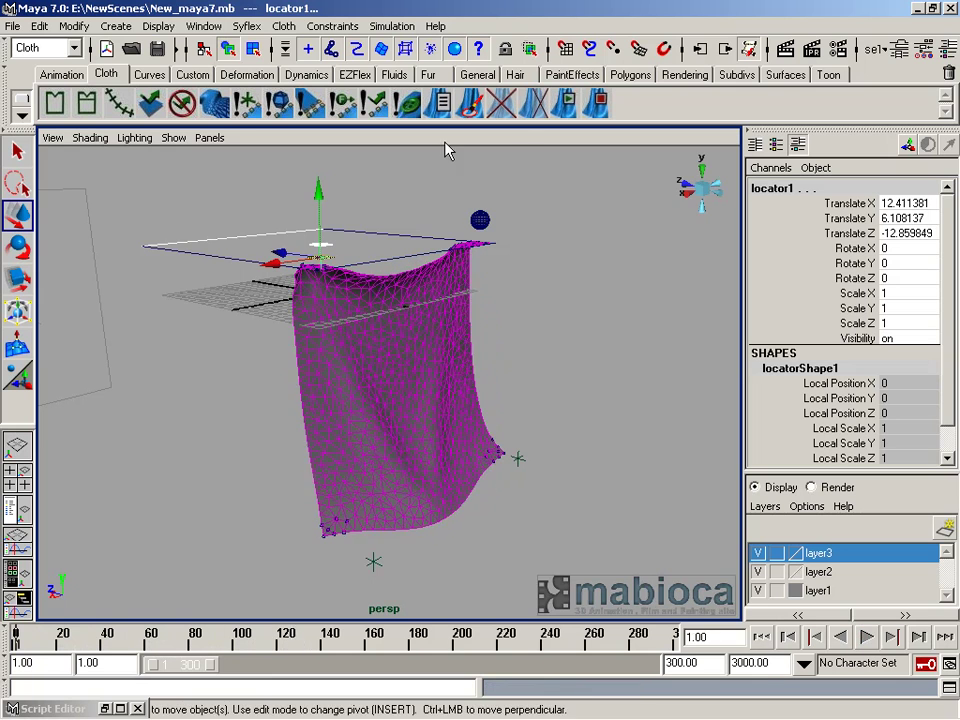
click(497, 106)
click(45, 48)
click(36, 95)
click(352, 28)
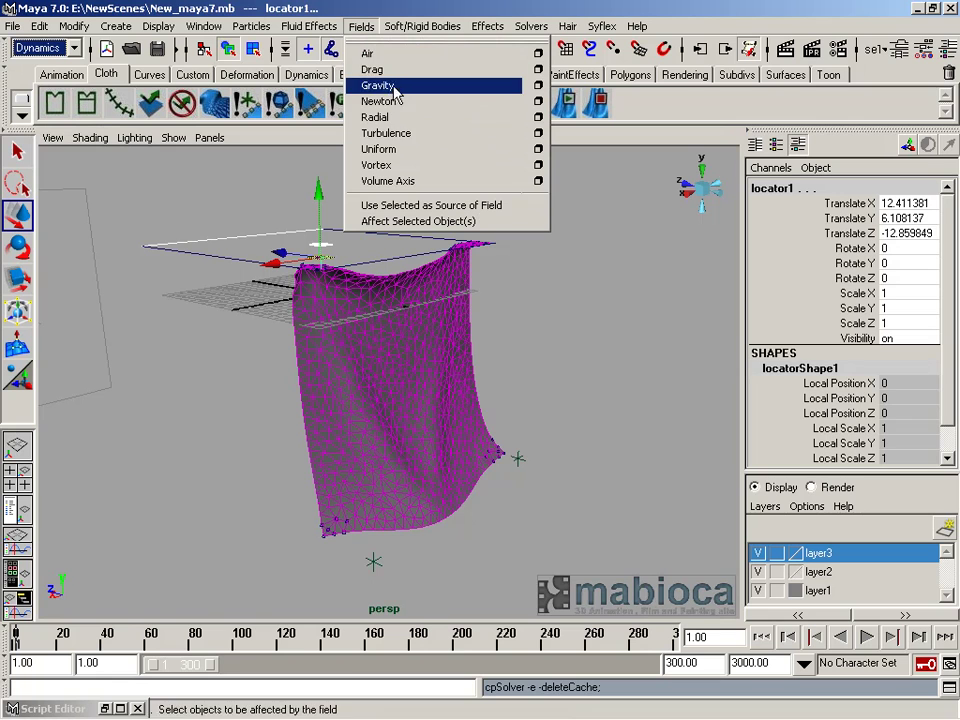
Create a volume axis field with nothing selected, undoing a first attempt.
click(374, 181)
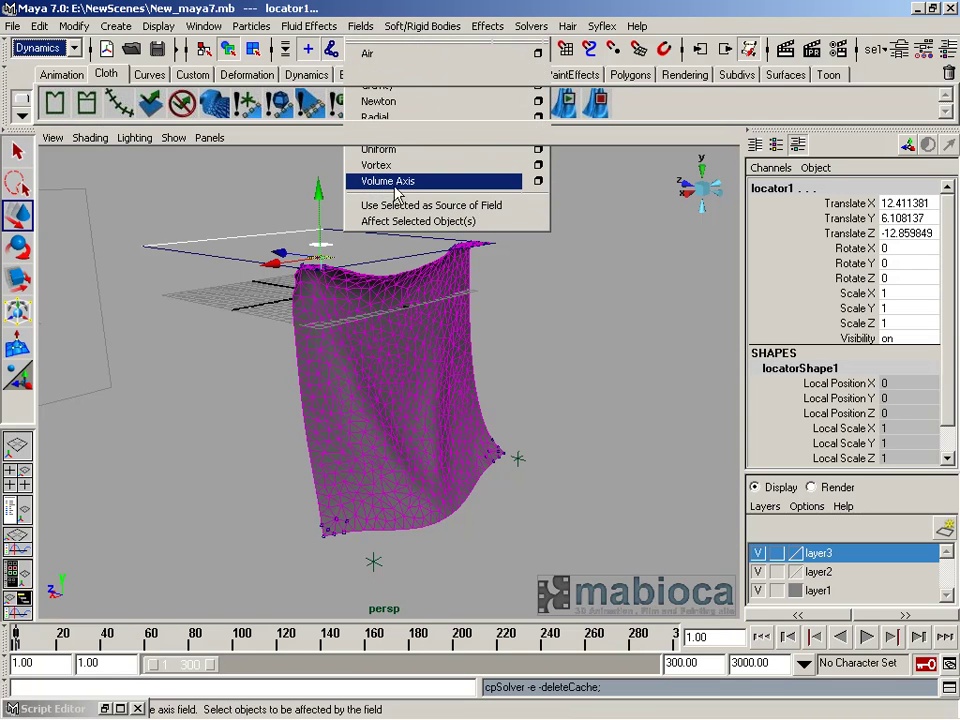
mouse_move(467, 360)
alt+mouse_down()
mouse_move(439, 390)
mouse_move(471, 371)
alt+mouse_up()
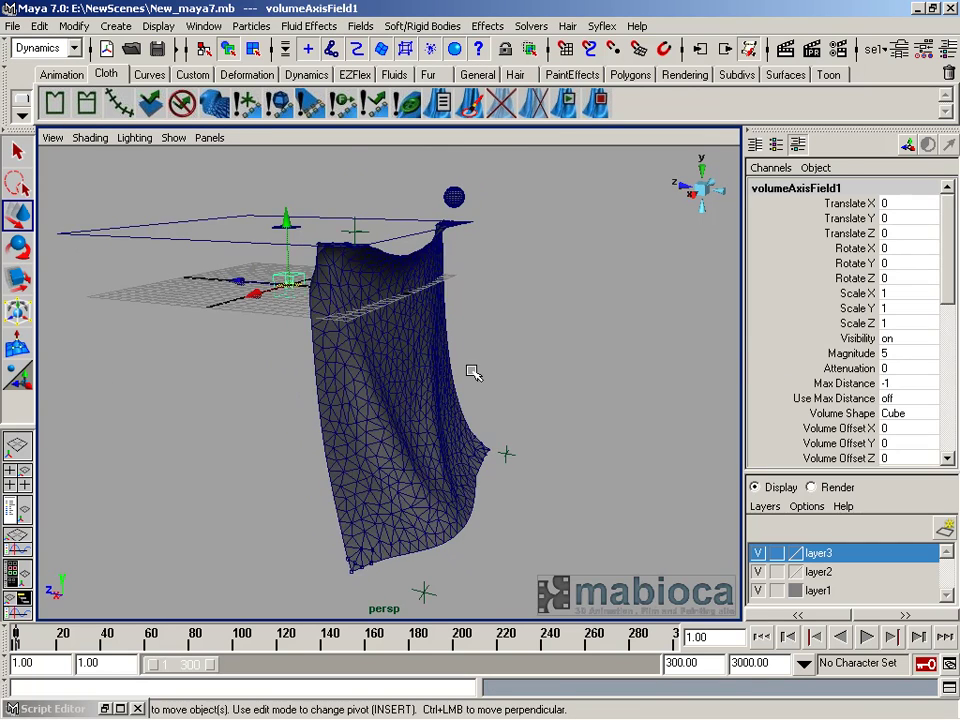
key(ctrl+z)
alt+drag(303, 320, 236, 306)
click(236, 306)
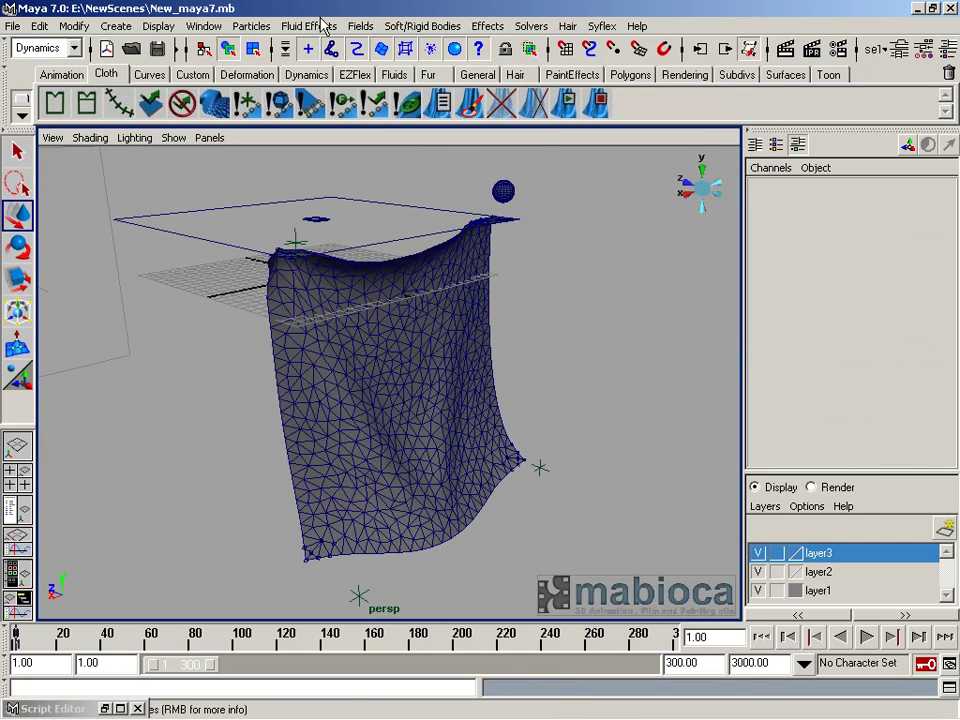
click(366, 29)
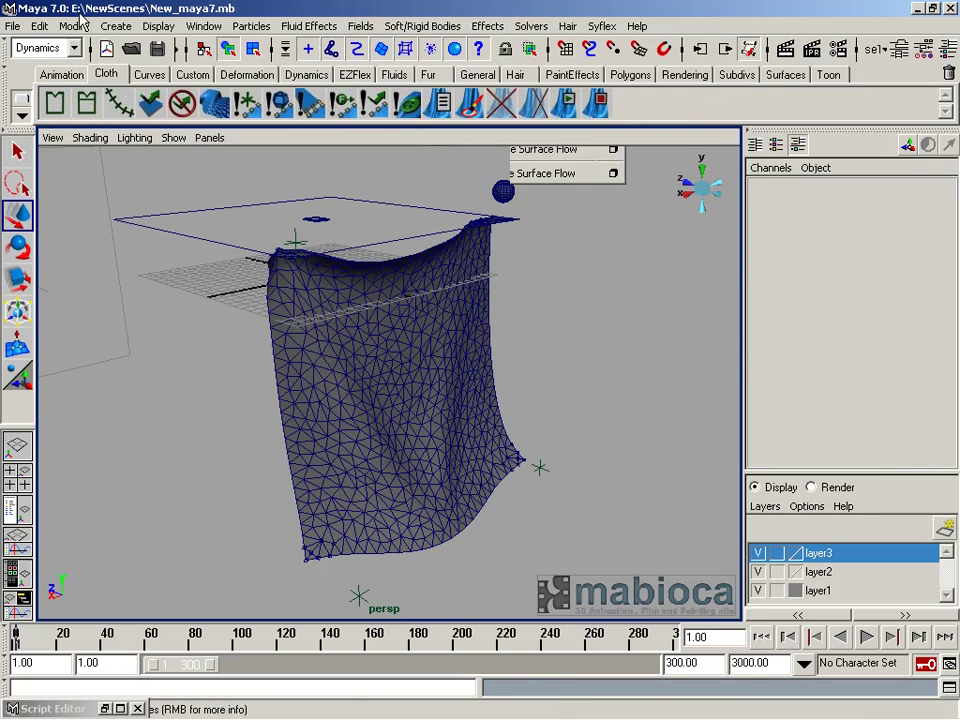
click(66, 49)
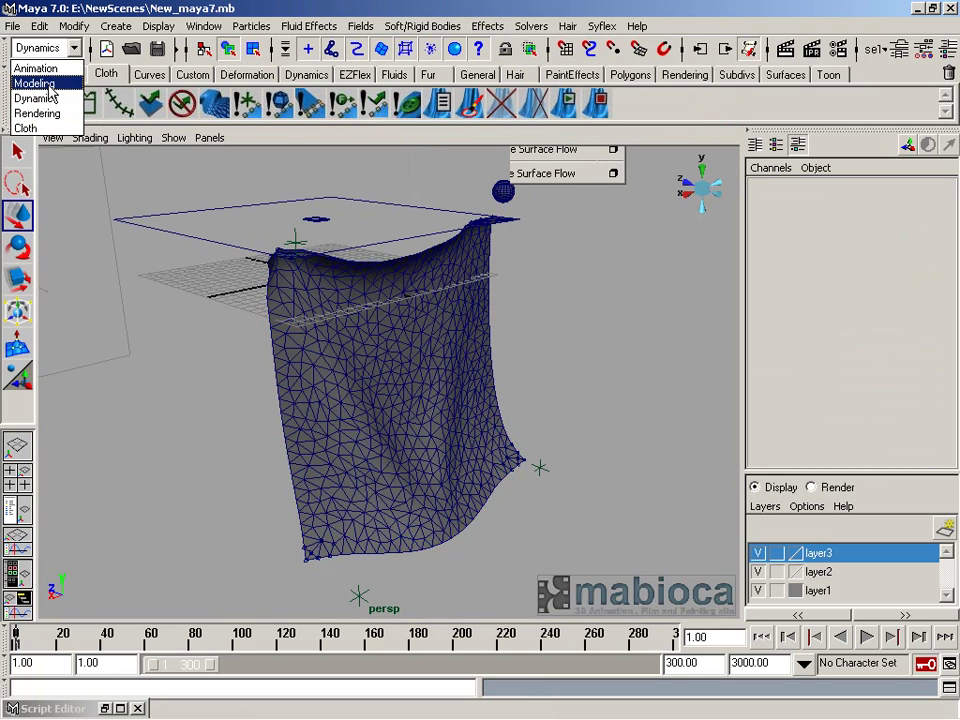
click(316, 28)
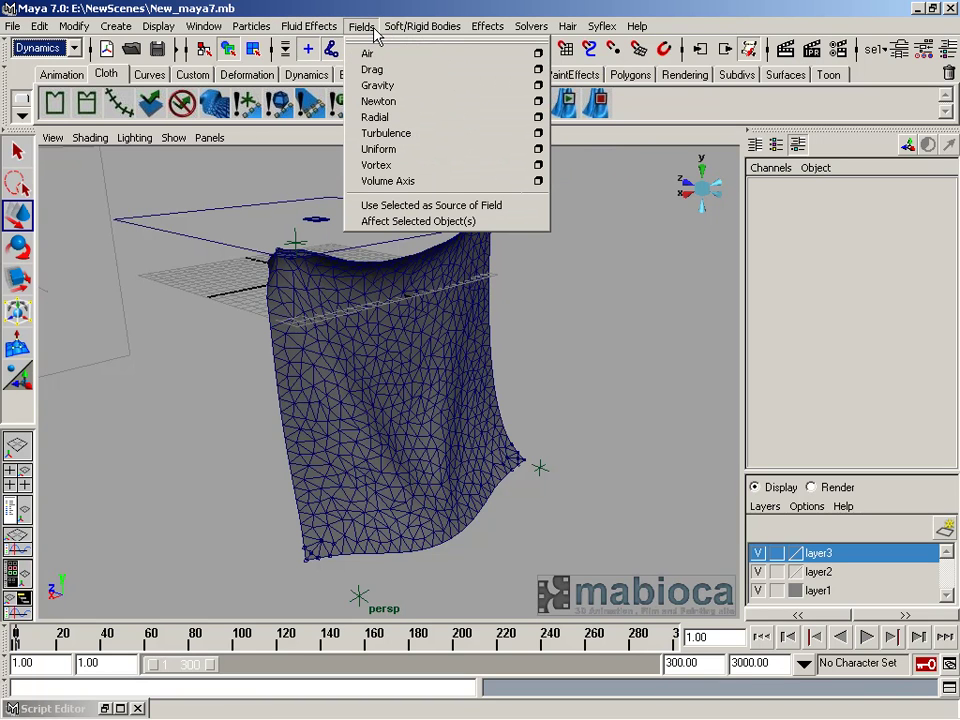
click(381, 181)
Scale the field to about 23.6 and move it to Translate Z -13.09.
key(r)
mouse_move(664, 304)
middle_down()
mouse_move(39, 353)
mouse_move(300, 343)
mouse_move(223, 347)
mouse_move(281, 349)
middle_up()
mouse_move(281, 349)
alt+right_down()
mouse_move(151, 356)
mouse_move(240, 298)
alt+right_up()
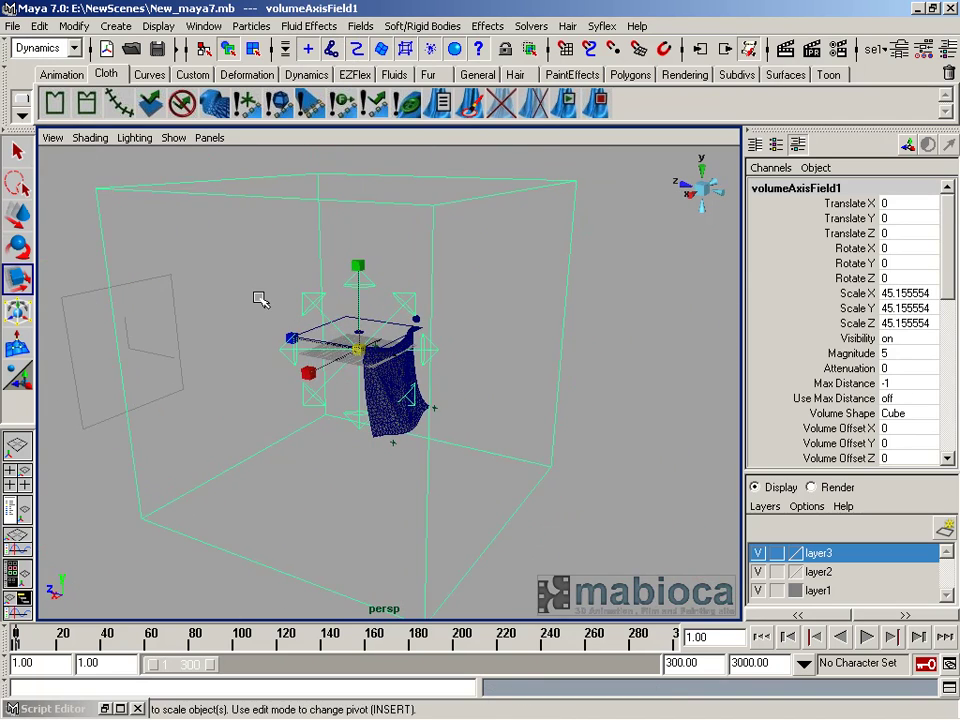
key(w)
middle_drag(288, 316, 322, 320)
mouse_move(322, 320)
alt+mouse_down()
mouse_move(216, 388)
mouse_move(465, 424)
alt+mouse_up()
key(r)
mouse_move(422, 484)
middle_down()
mouse_move(381, 484)
mouse_move(392, 482)
middle_up()
mouse_move(392, 482)
alt+mouse_down()
mouse_move(455, 452)
mouse_move(343, 439)
alt+mouse_up()
alt+right_drag(343, 439, 497, 414)
alt+drag(497, 414, 500, 440)
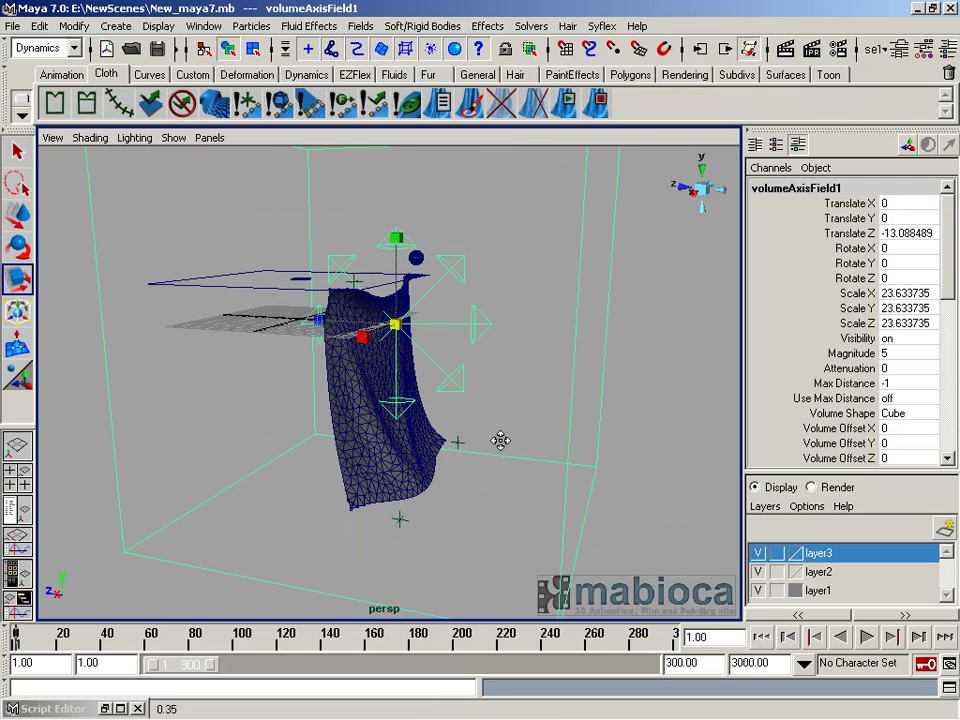
drag(948, 262, 943, 342)
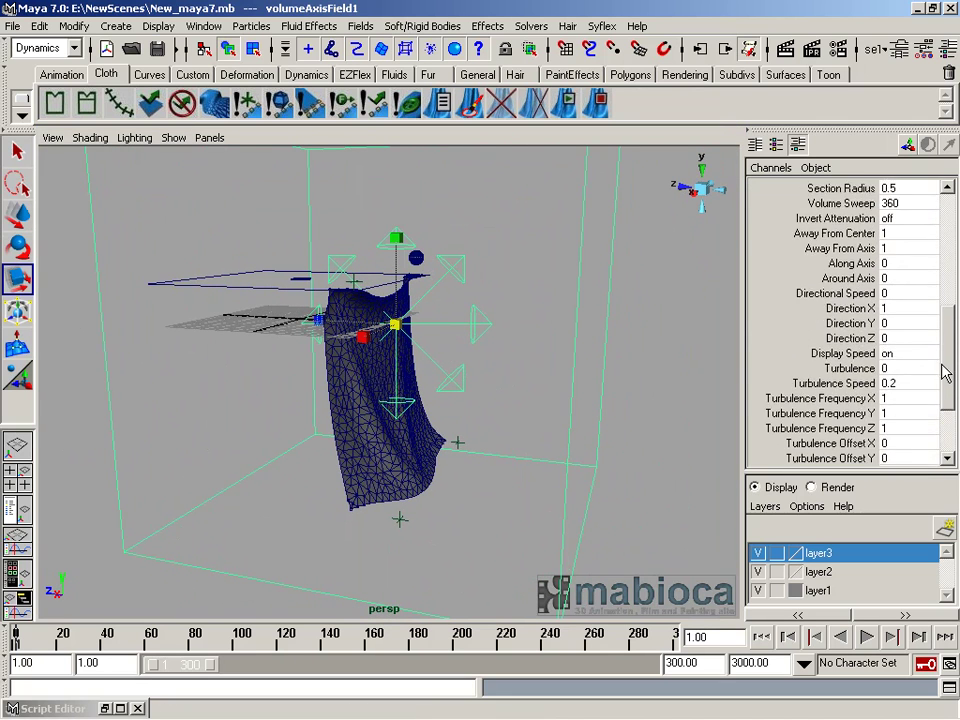
Set the field's Away From Center to 0, Directional Speed 1 and Direction Z 1.
click(900, 317)
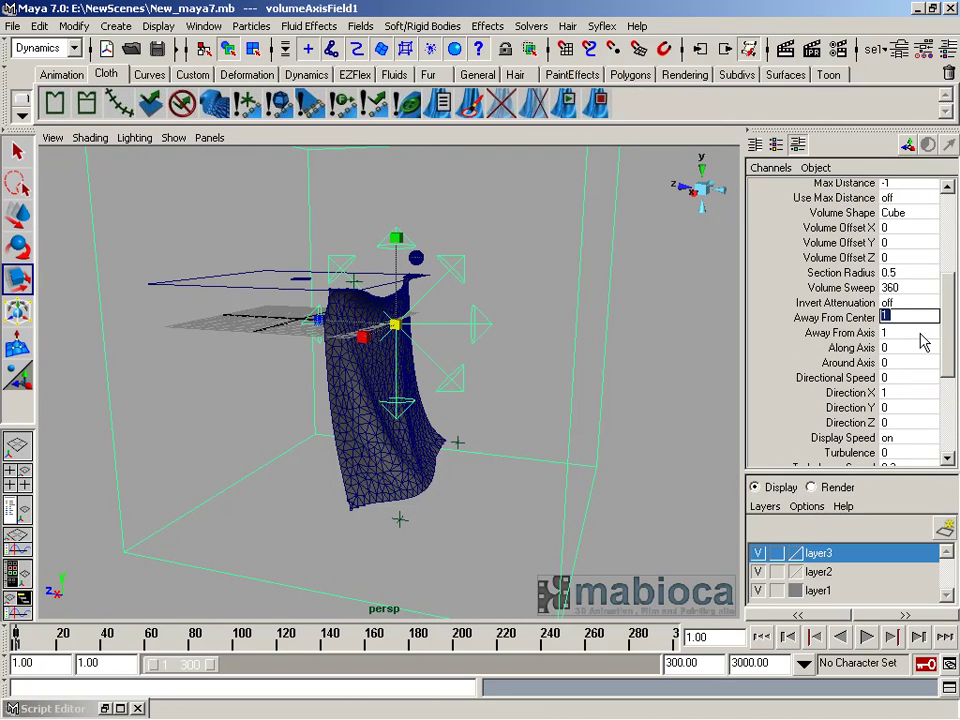
text(0)
key(Return)
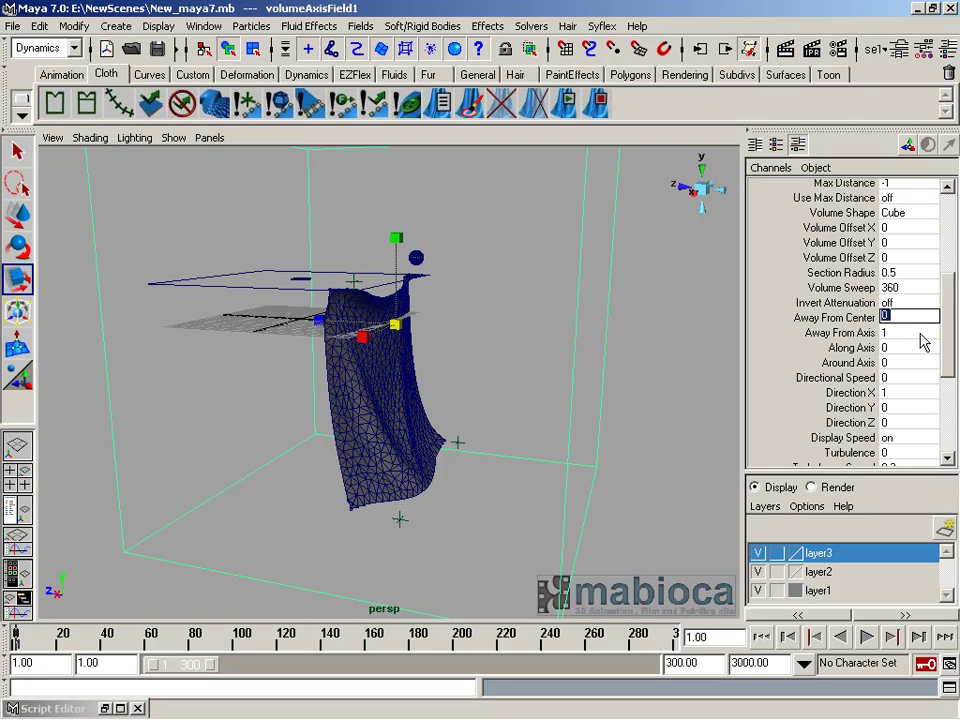
click(890, 347)
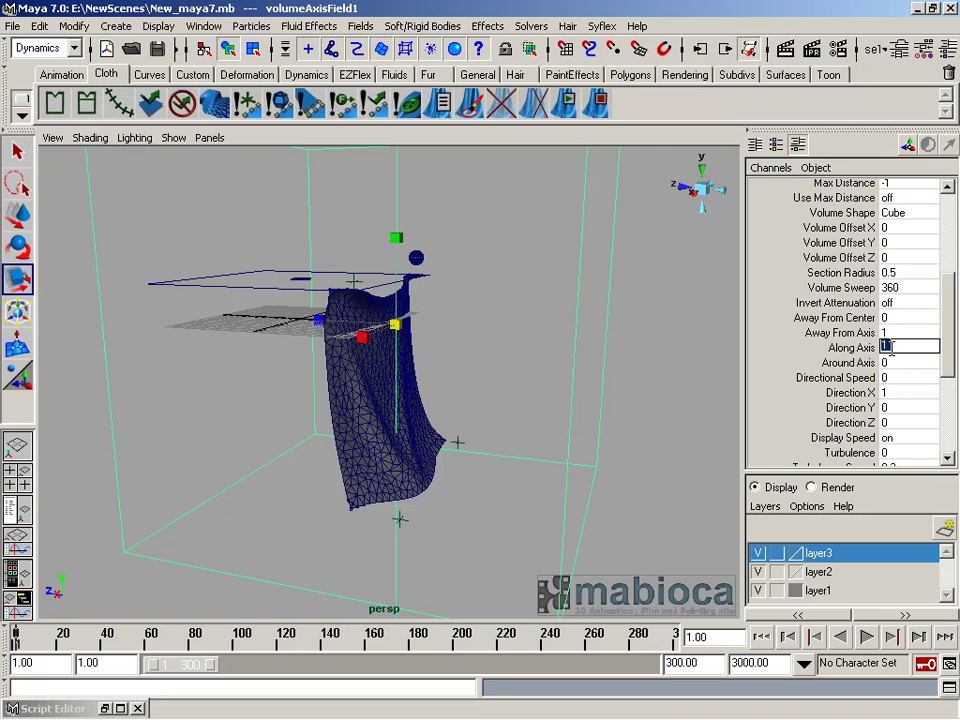
mouse_move(583, 440)
alt+mouse_down()
mouse_move(525, 417)
mouse_move(535, 415)
alt+mouse_up()
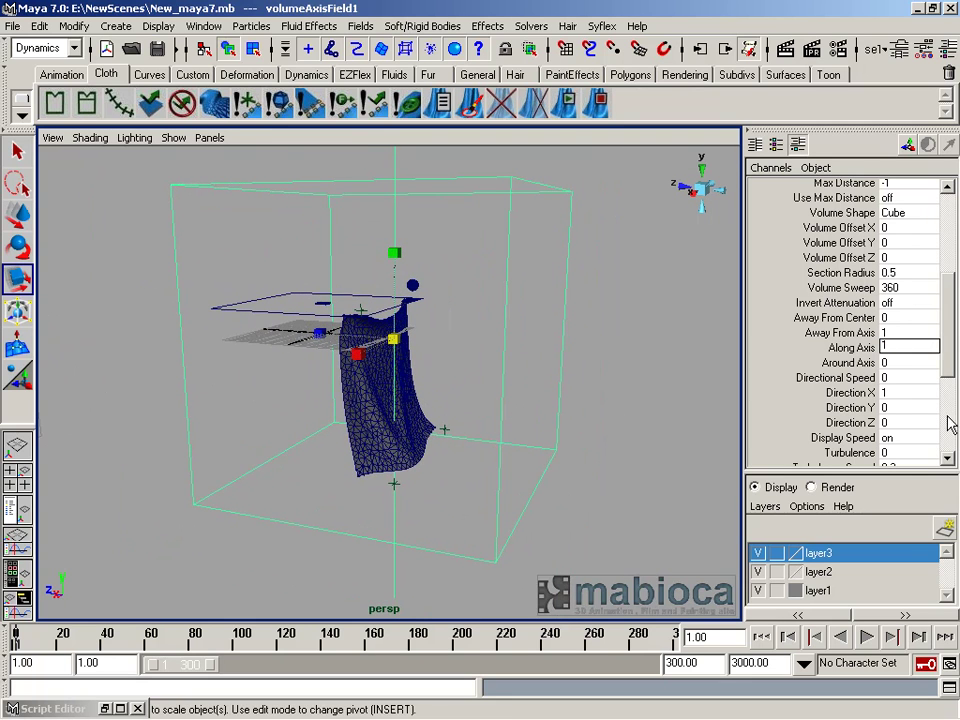
click(904, 378)
text(1)
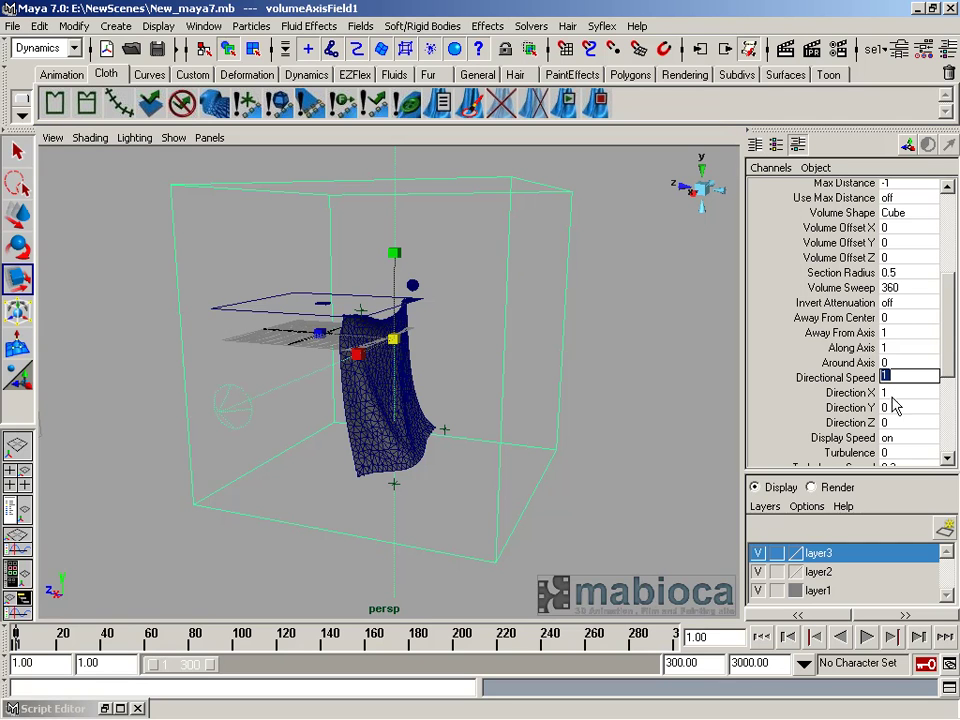
drag(950, 328, 947, 374)
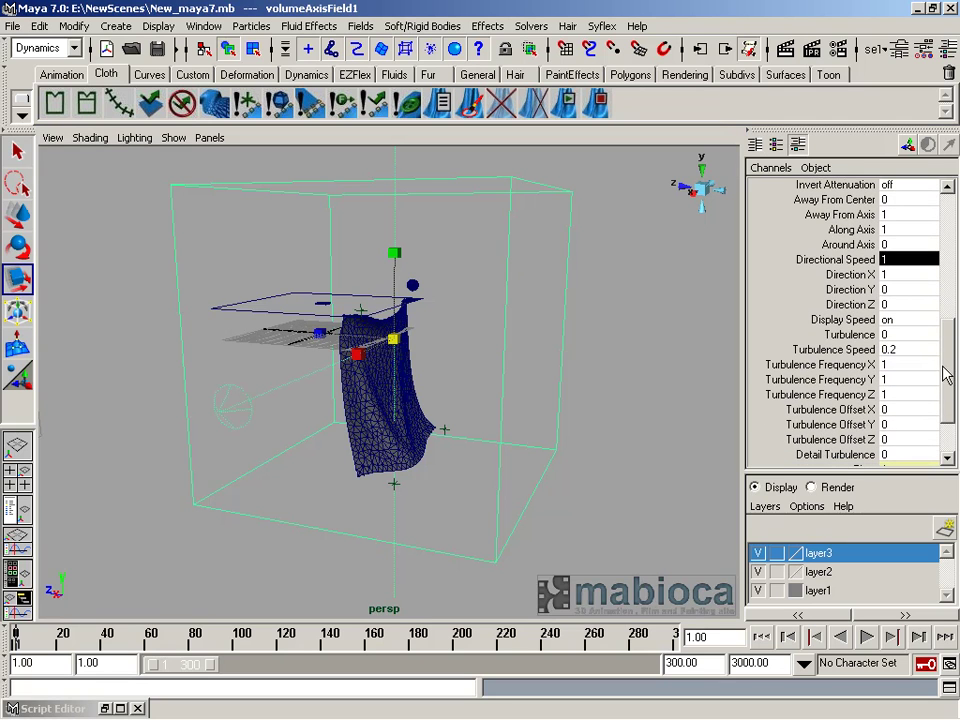
click(904, 279)
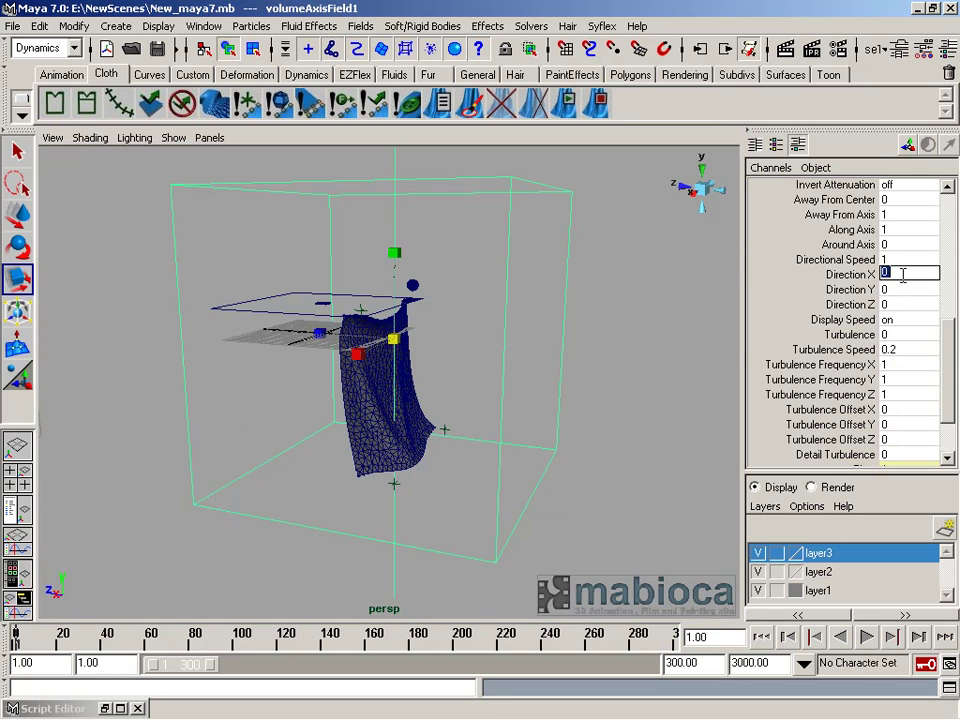
click(887, 308)
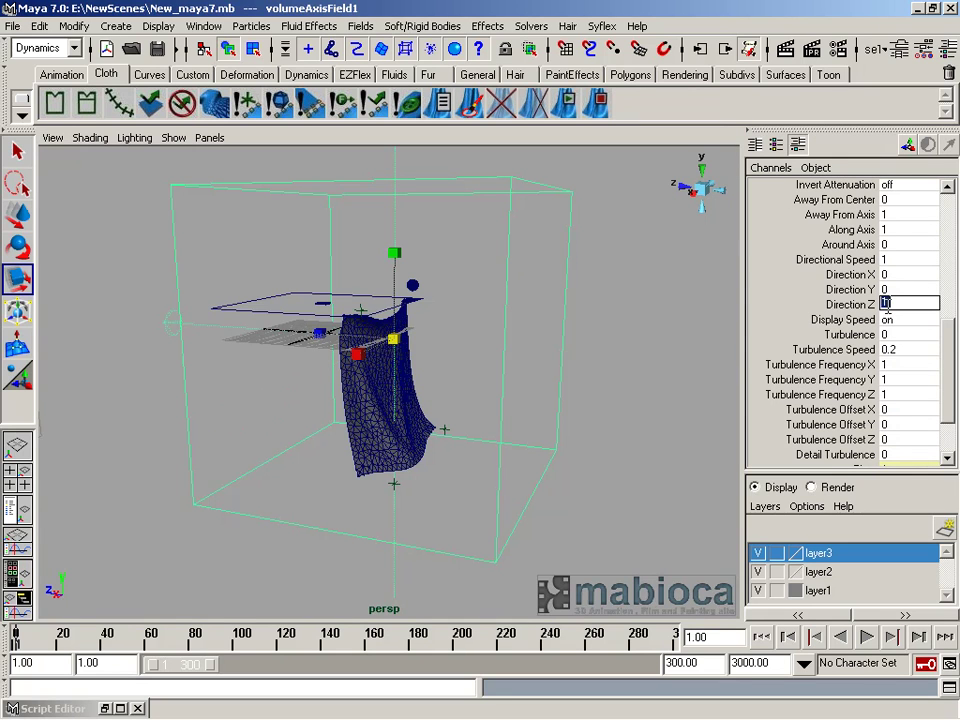
mouse_move(589, 336)
alt+mouse_down()
mouse_move(437, 340)
mouse_move(480, 345)
alt+mouse_up()
Set the field's turbulence values to 3, Detail Turbulence to 2 and Magnitude to 20.
scroll(927, 363, down, 1)
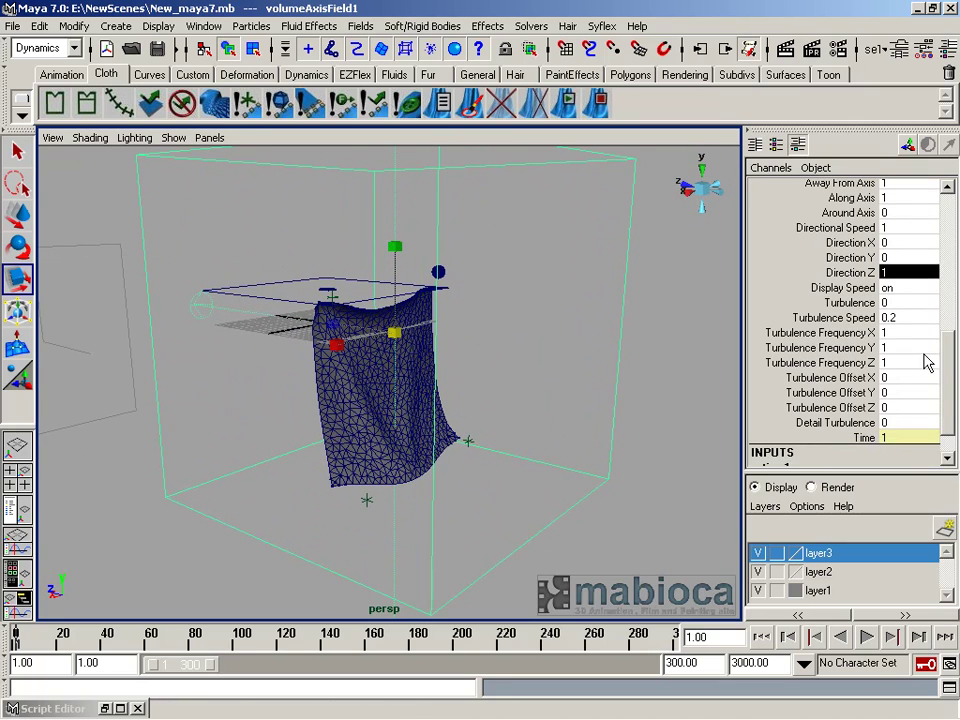
drag(907, 304, 906, 362)
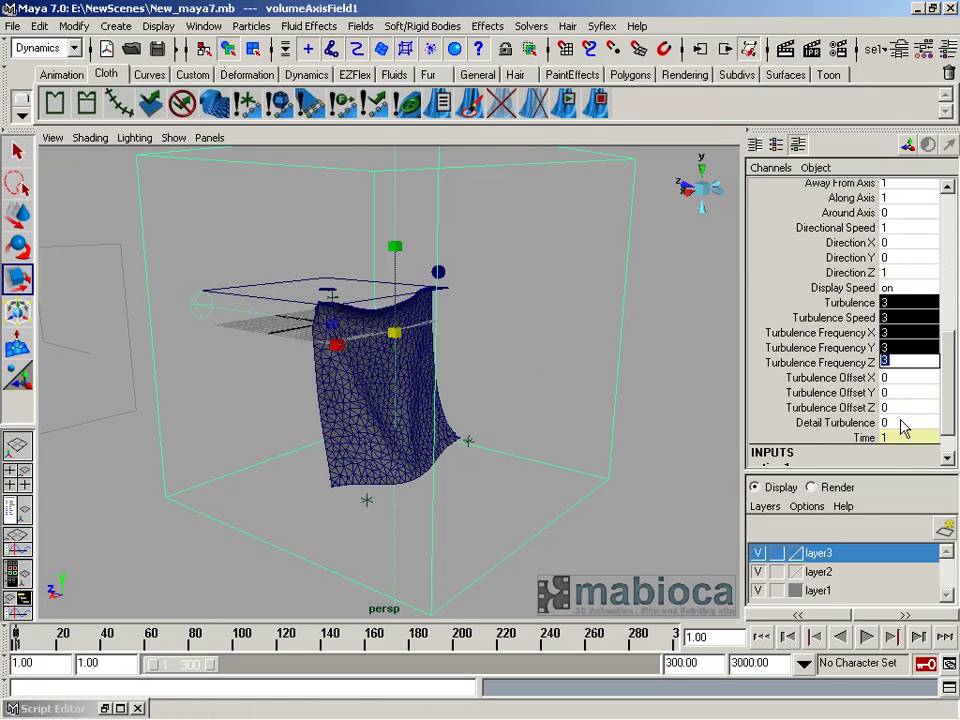
click(900, 422)
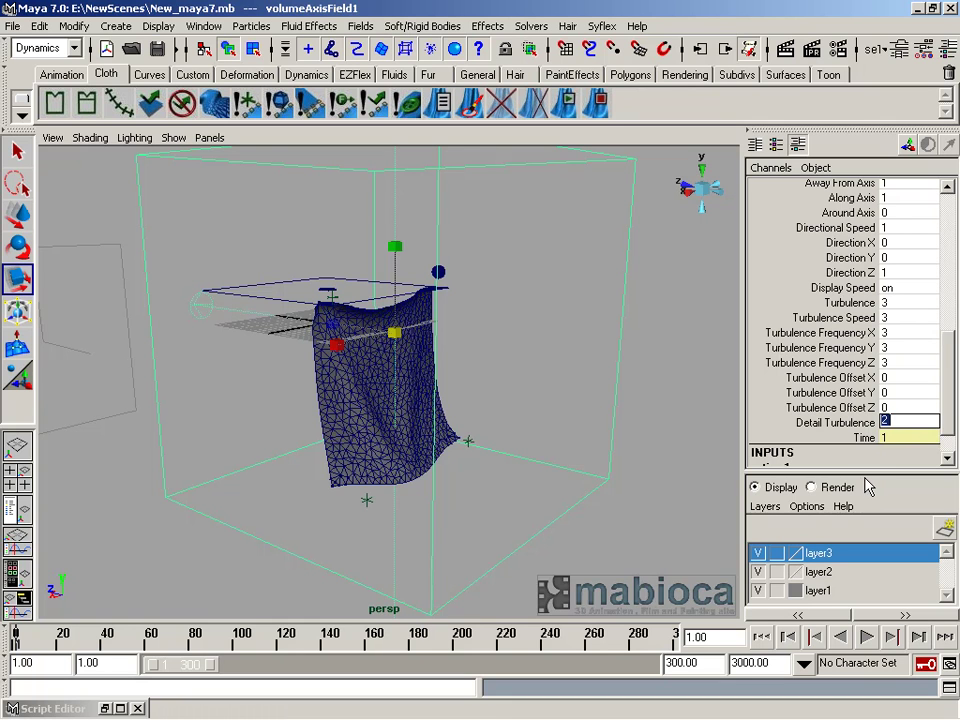
drag(950, 345, 950, 275)
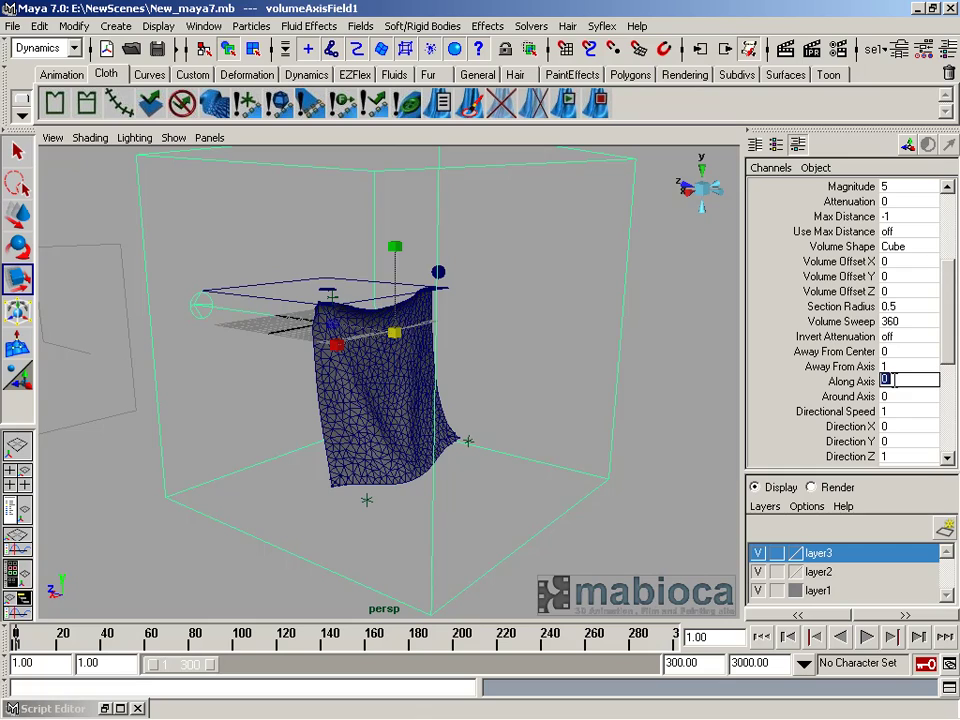
mouse_move(718, 450)
alt+mouse_down()
mouse_move(426, 458)
mouse_move(540, 405)
alt+mouse_up()
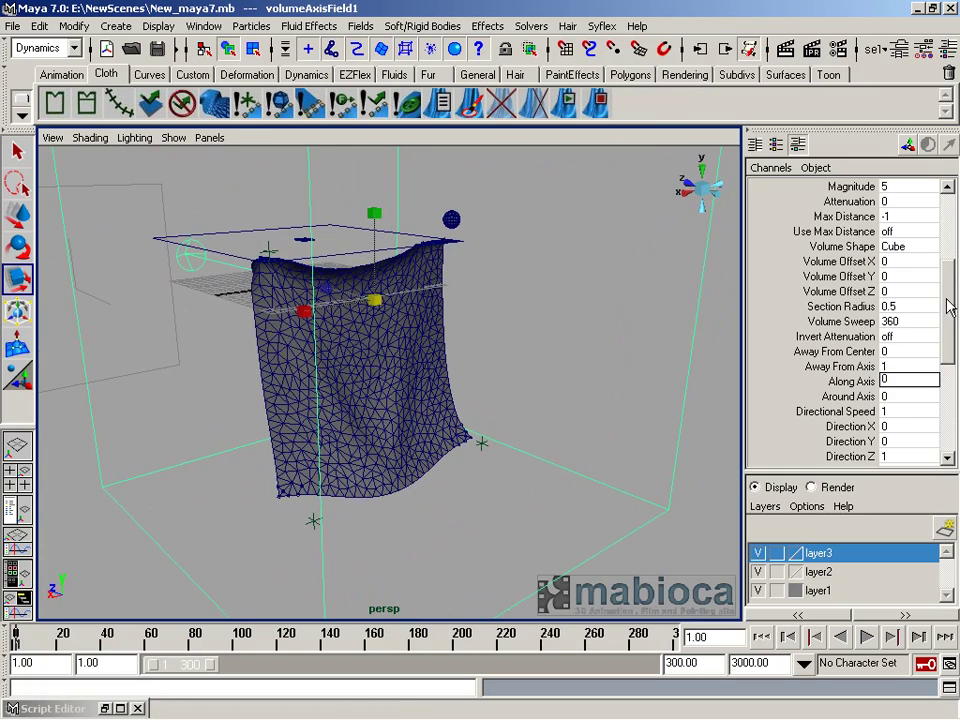
drag(949, 308, 953, 253)
click(904, 318)
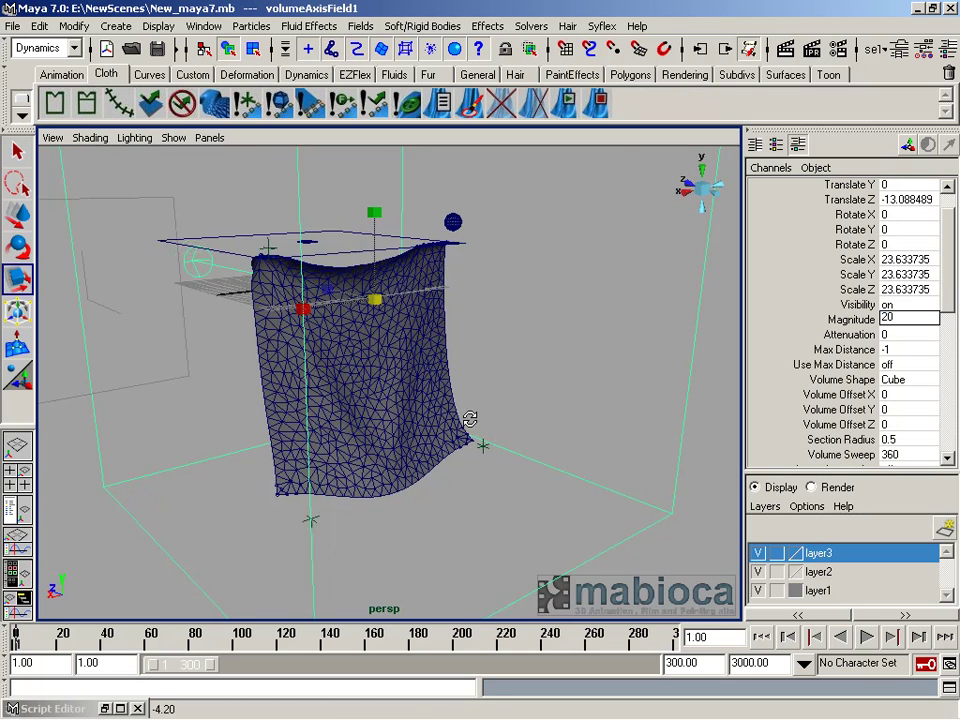
alt+drag(380, 380, 450, 418)
click(410, 398)
Select all cloth vertices and add a Constraints > Field constraint from the Cloth menu set.
right_drag(410, 398, 354, 396)
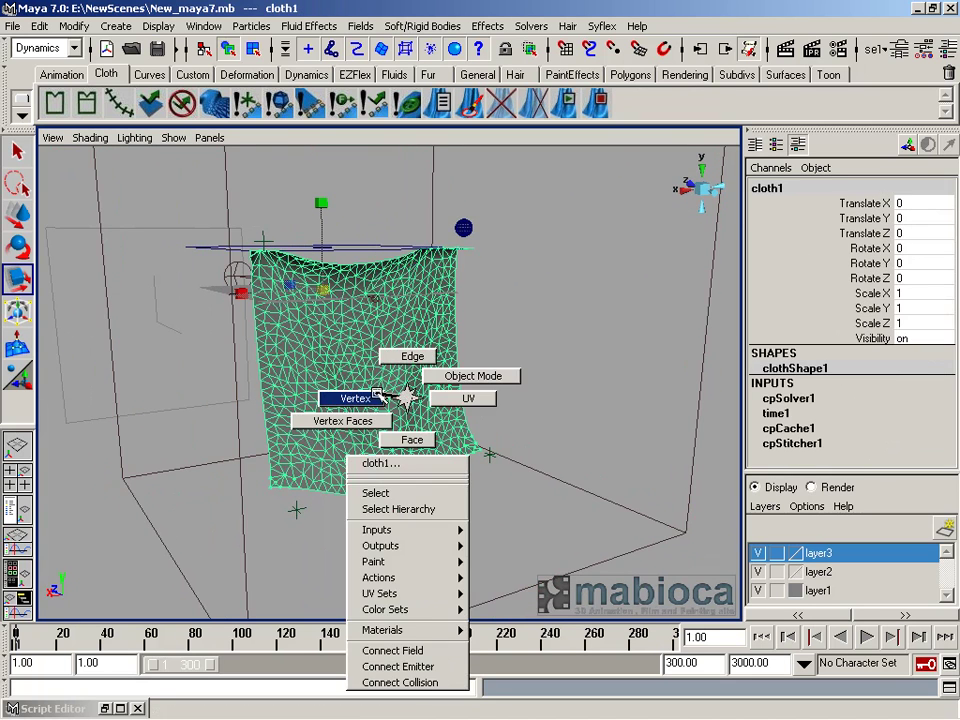
alt+drag(354, 396, 338, 400)
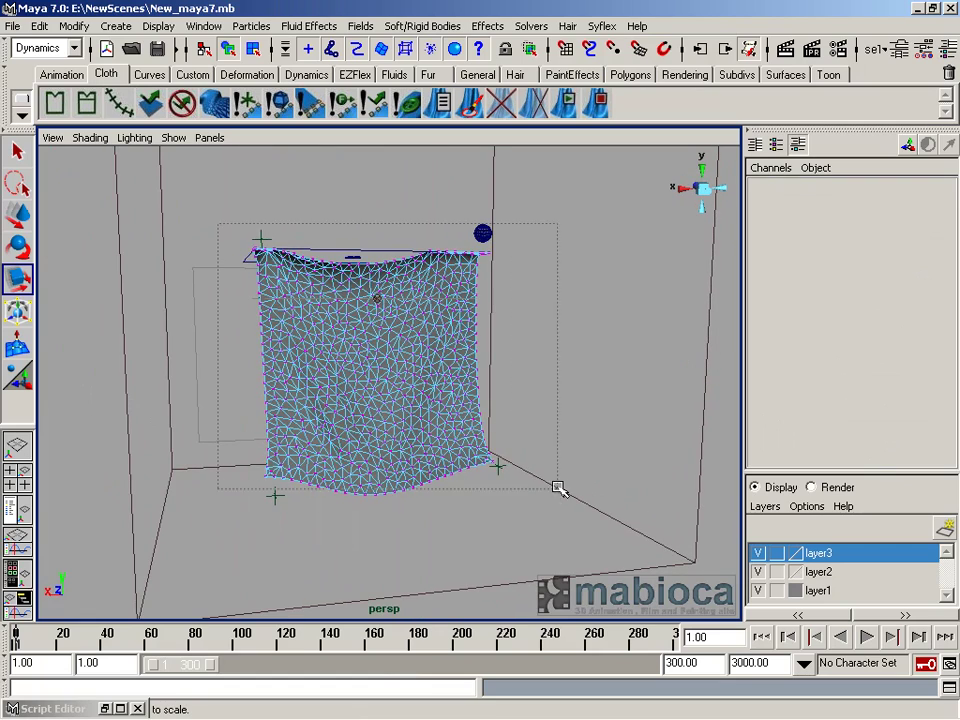
drag(558, 487, 560, 490)
alt+drag(574, 542, 530, 470)
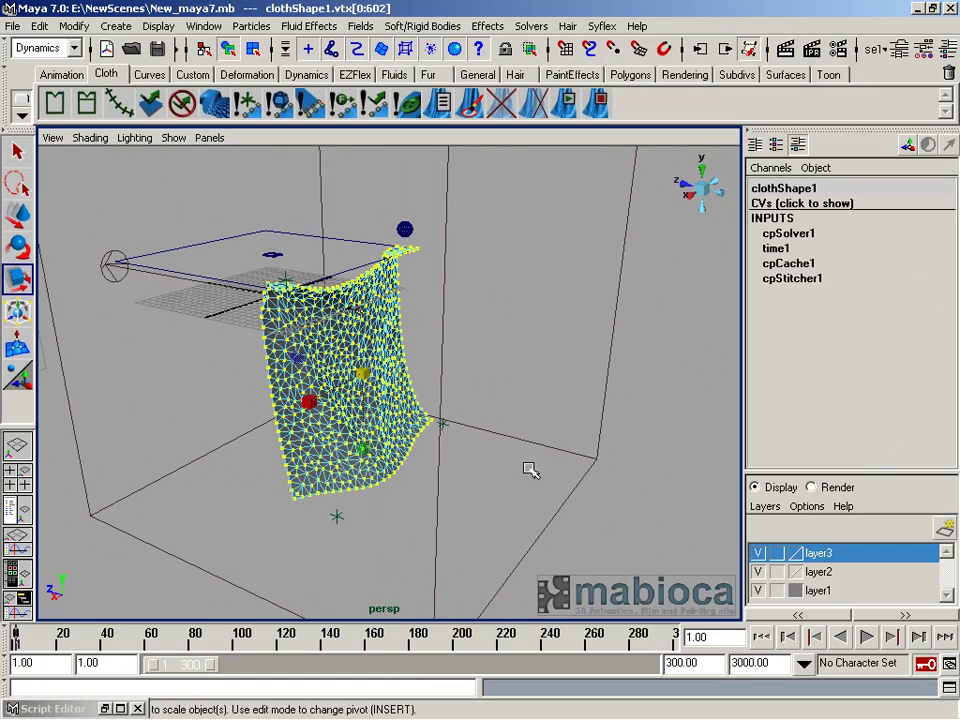
click(360, 26)
click(312, 8)
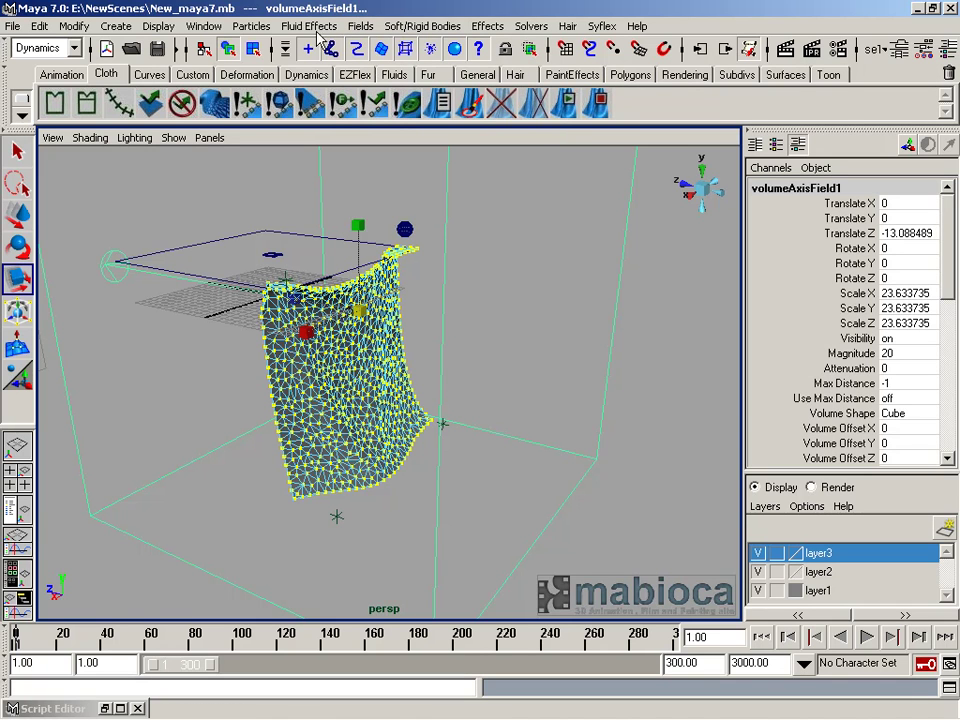
click(57, 47)
click(25, 126)
click(283, 27)
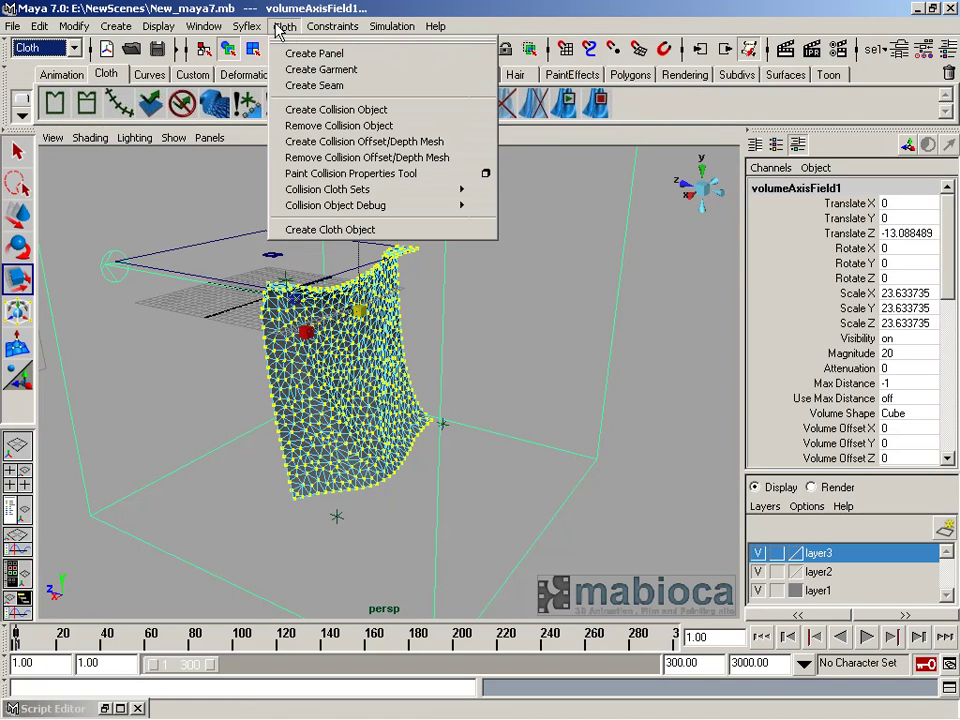
click(339, 143)
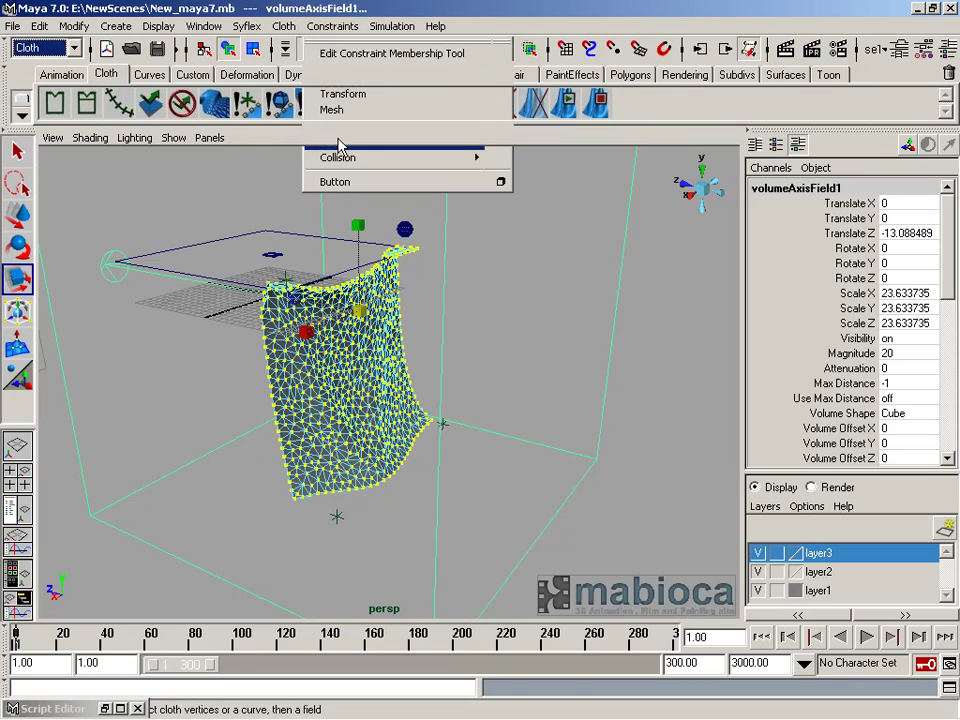
Select panel1 and play the simulation to watch the curtain billow.
alt+drag(349, 193, 392, 343)
scroll(392, 343, up, 5)
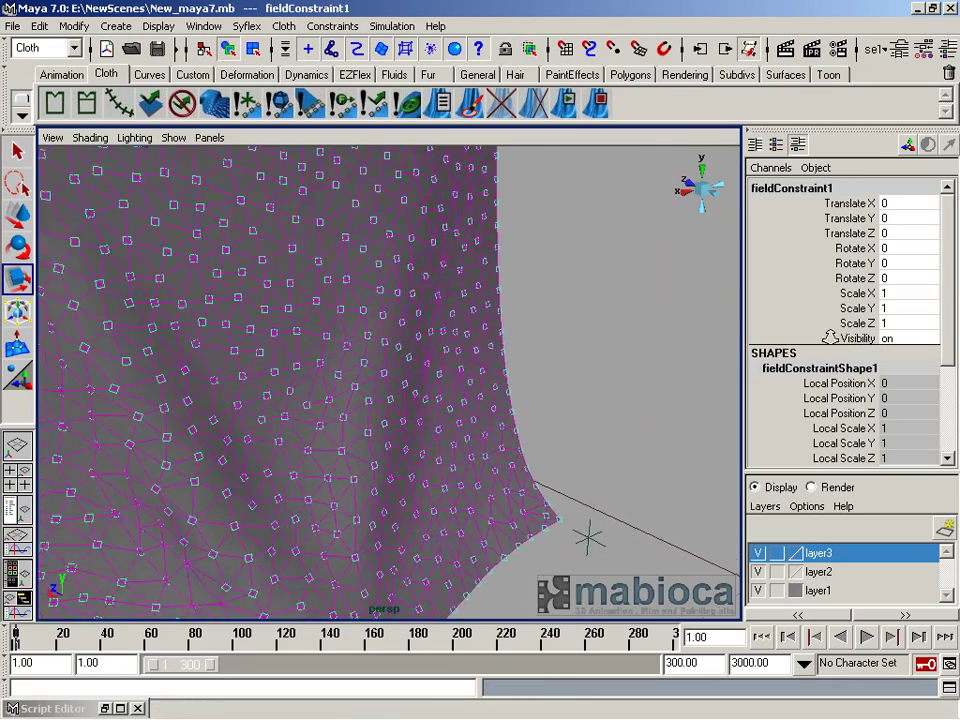
mouse_move(463, 411)
alt+right_down()
mouse_move(208, 379)
mouse_move(274, 336)
alt+right_up()
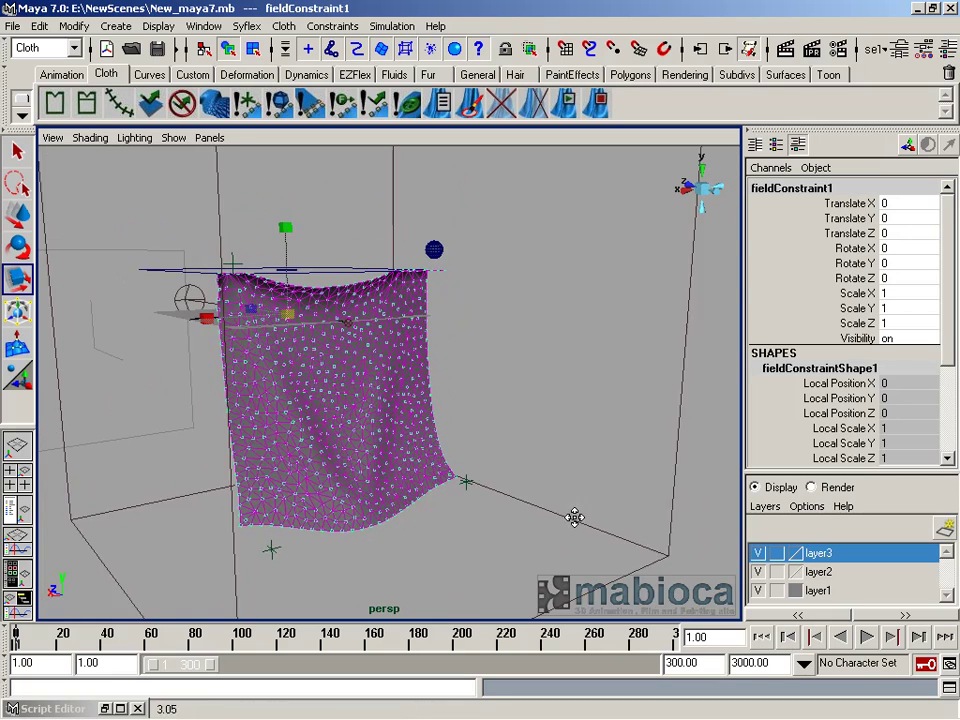
alt+drag(574, 518, 542, 118)
mouse_move(309, 268)
alt+mouse_down()
mouse_move(181, 248)
mouse_move(170, 180)
alt+mouse_up()
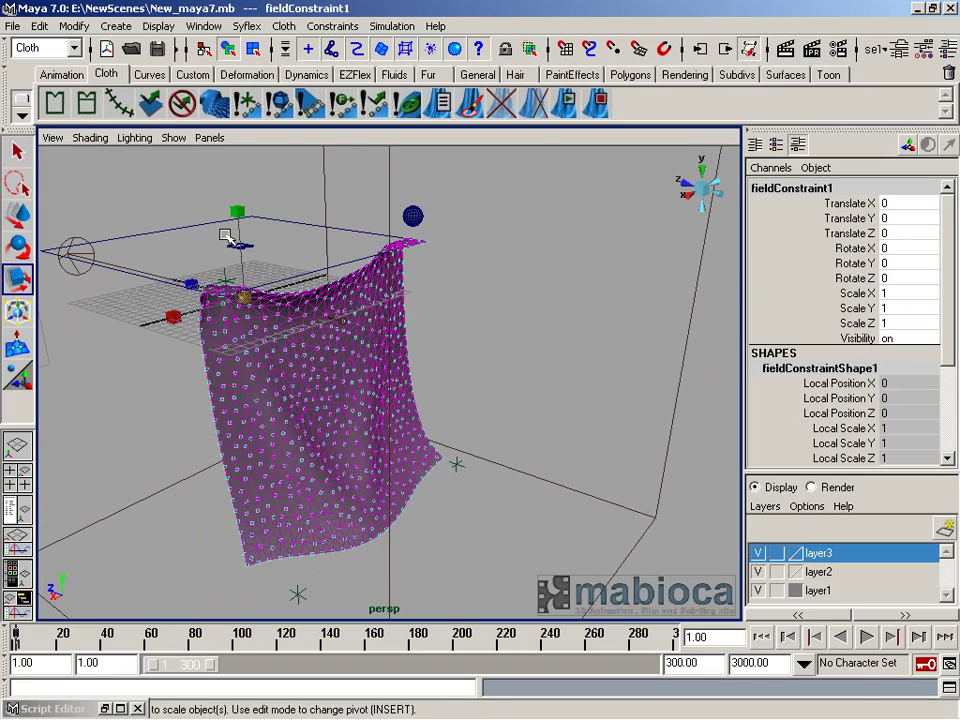
click(364, 221)
alt+drag(485, 386, 399, 349)
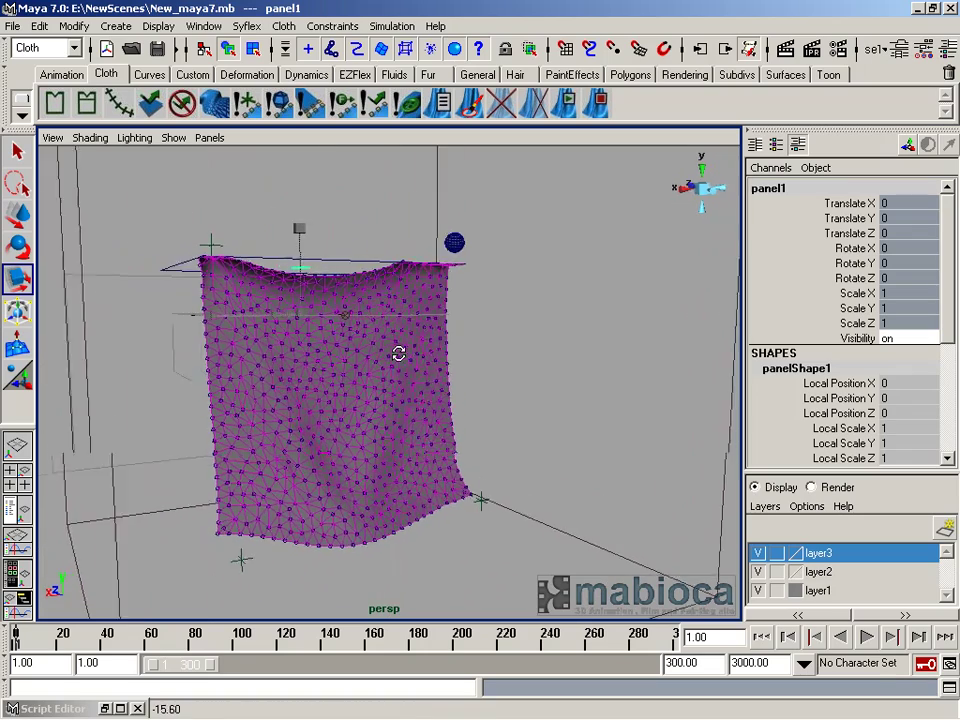
click(866, 637)
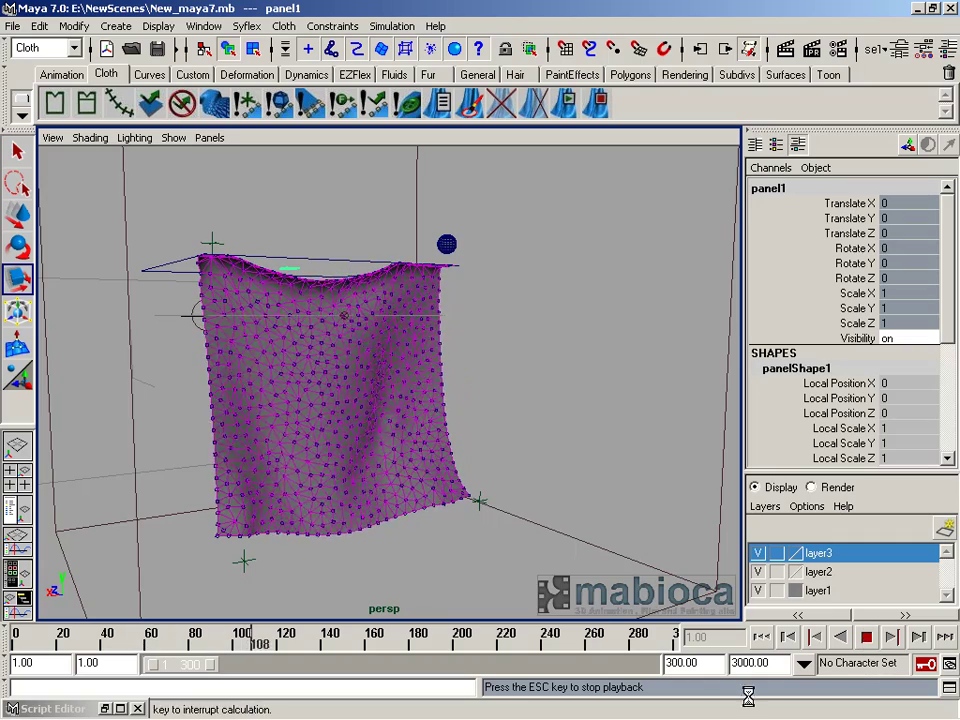
text(3000)
Set the playback end to 3000, run the simulation, then rewind to frame 1.
key(Return)
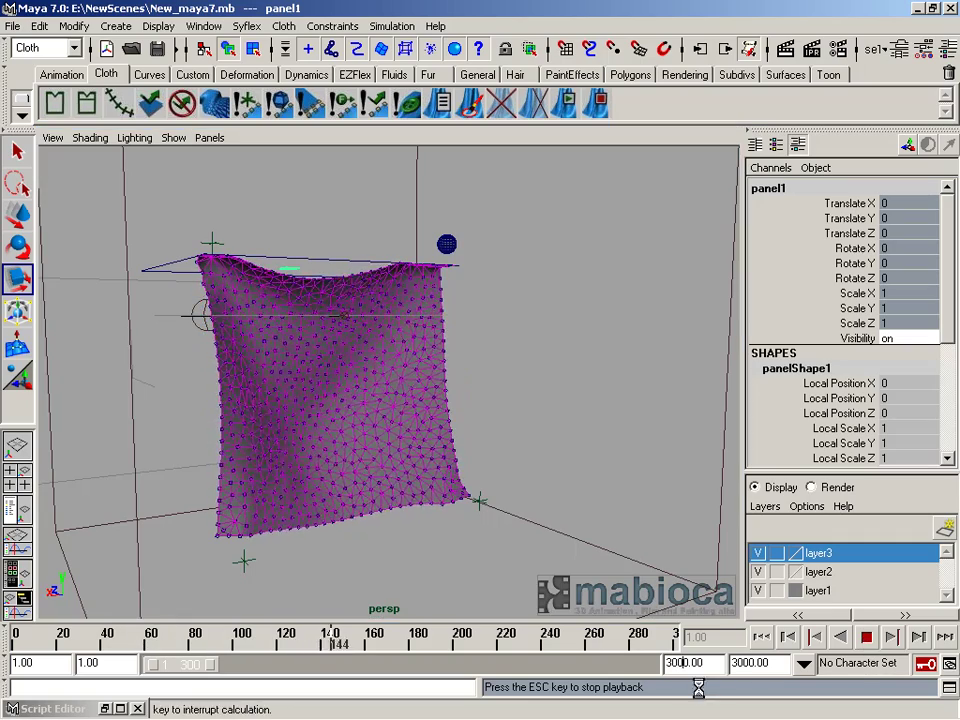
mouse_move(420, 517)
alt+mouse_down()
mouse_move(497, 493)
mouse_move(503, 503)
alt+mouse_up()
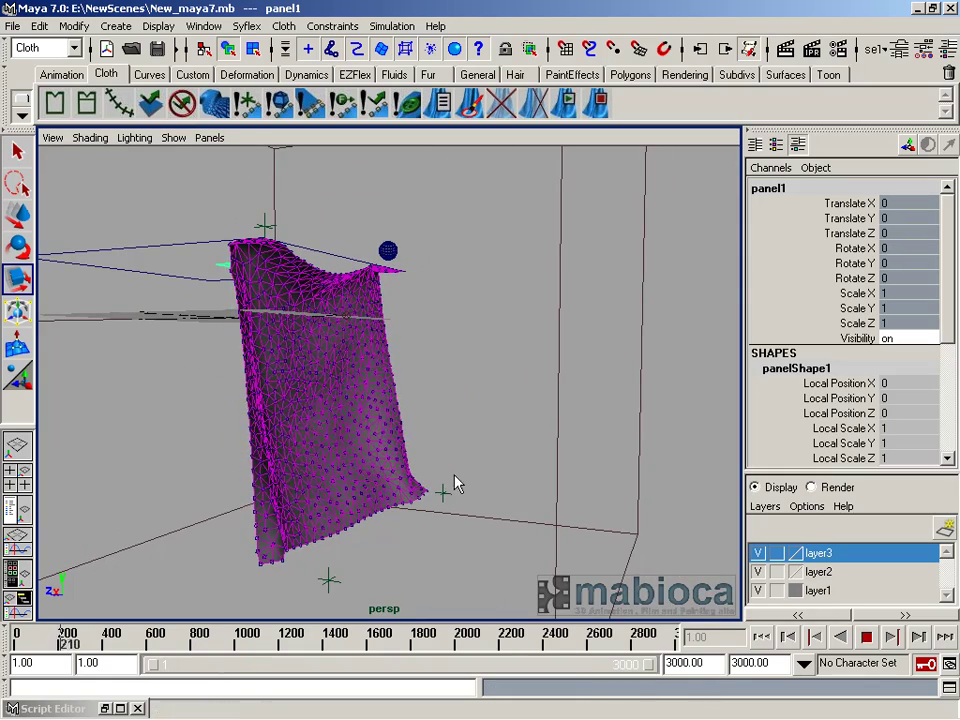
click(866, 637)
click(815, 637)
Select volumeAxisField1 and begin entering a Magnitude of 100.
mouse_move(499, 461)
alt+mouse_down()
mouse_move(572, 355)
mouse_move(600, 345)
alt+mouse_up()
click(572, 355)
mouse_move(948, 228)
mouse_down()
mouse_move(950, 328)
mouse_move(950, 308)
mouse_up()
click(904, 266)
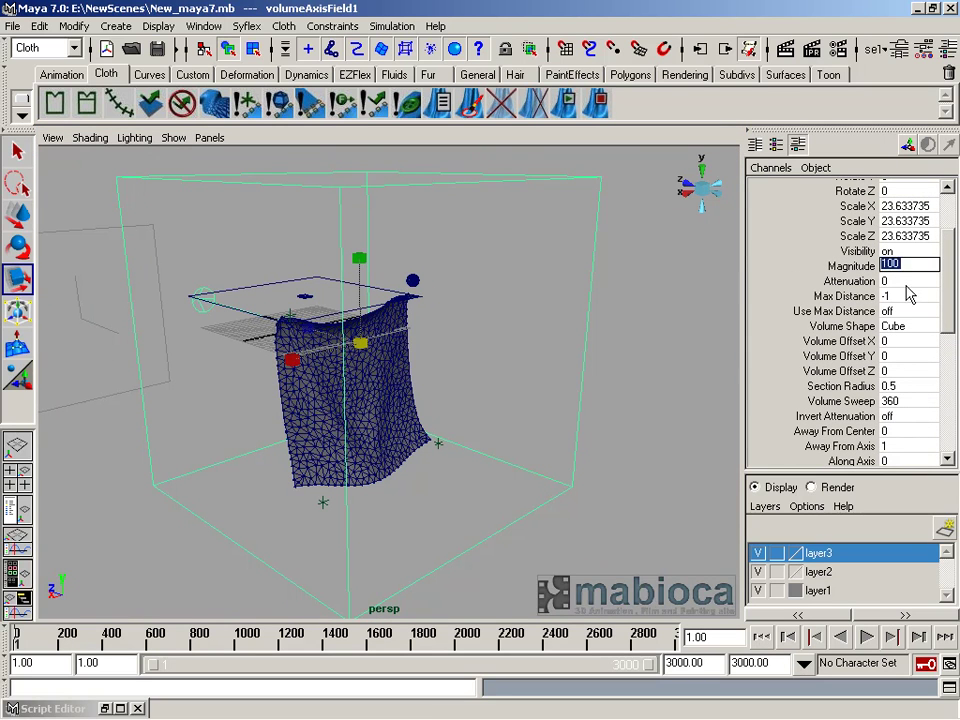
Apply Magnitude 100, delete the cloth cache and replay the simulation to frame 223.
mouse_move(950, 296)
mouse_down()
mouse_move(952, 338)
mouse_move(938, 328)
mouse_up()
click(890, 235)
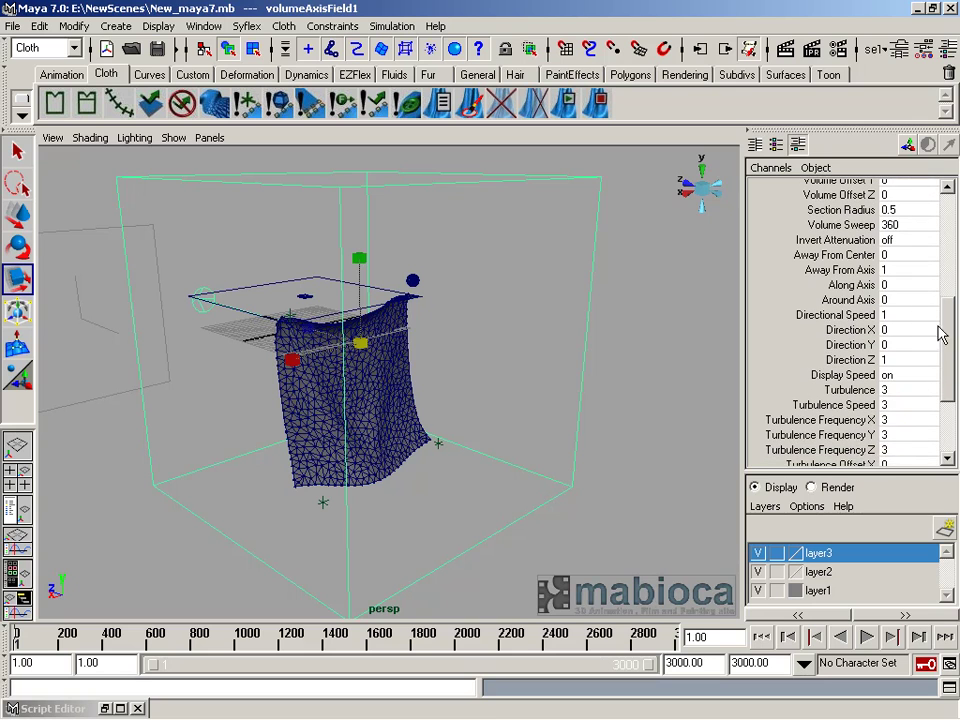
click(895, 286)
text(1)
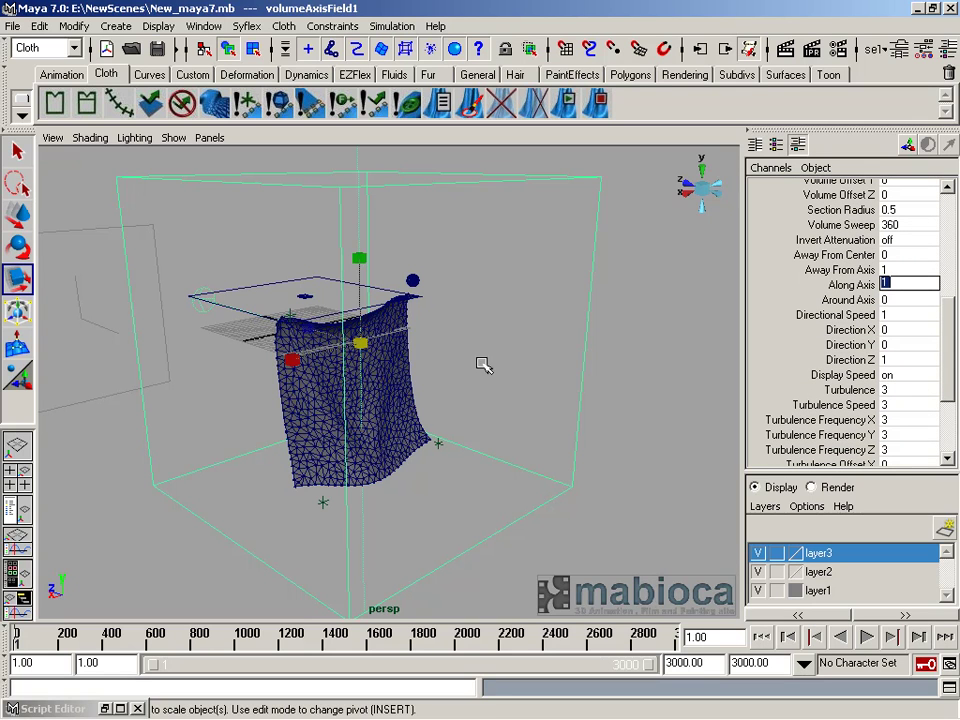
click(315, 303)
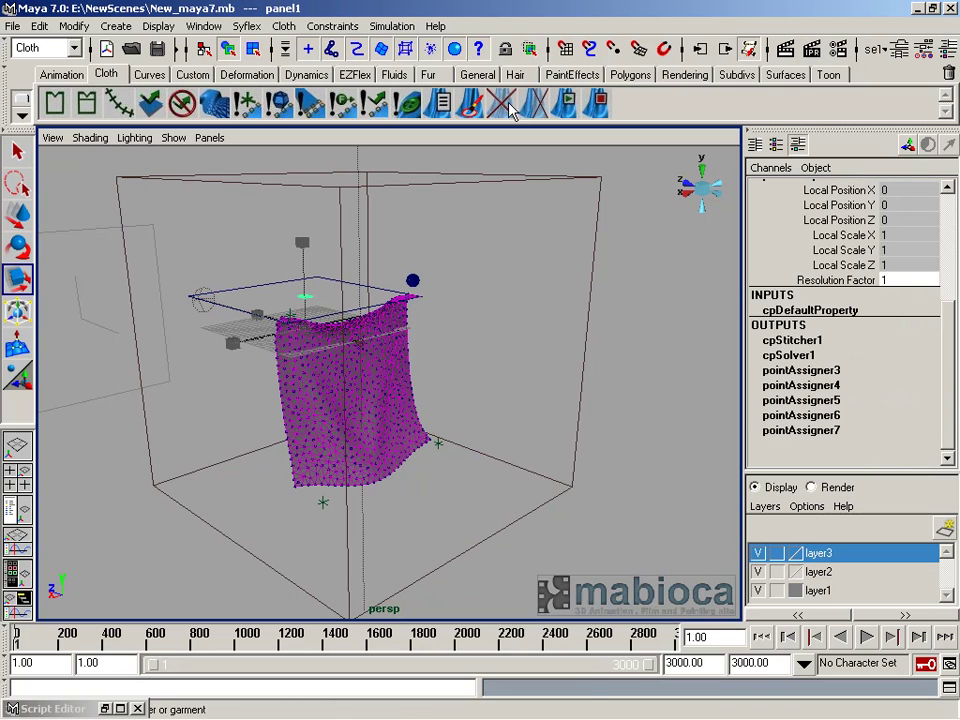
click(512, 110)
click(866, 637)
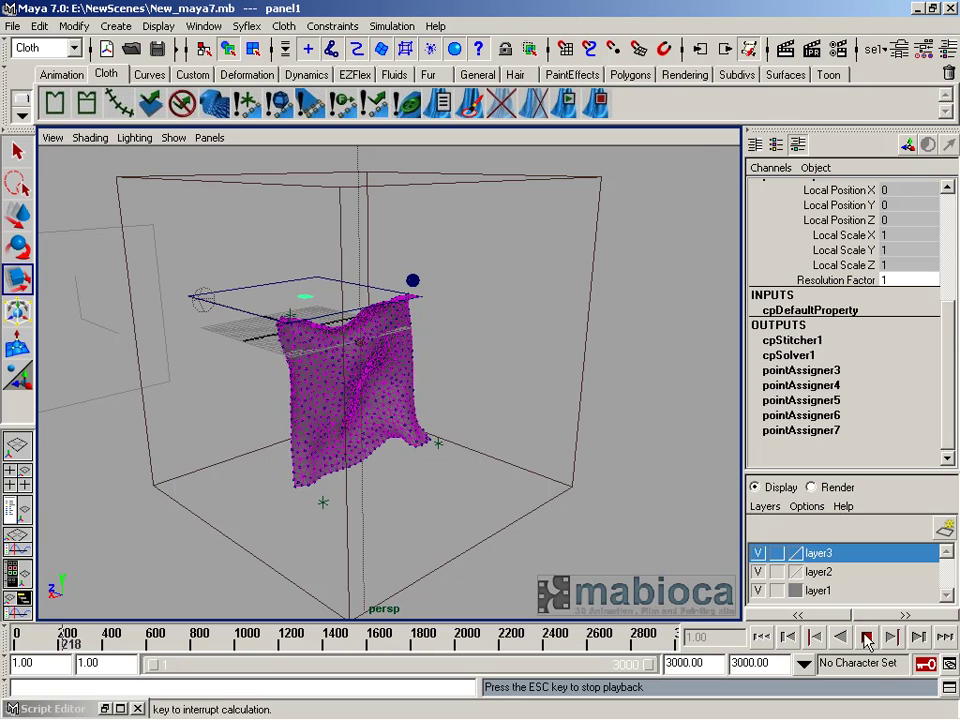
click(866, 641)
Zero the field's turbulence attributes and replay the cloth from frame 1 to 233.
mouse_move(360, 450)
alt+mouse_down()
mouse_move(445, 437)
mouse_move(613, 488)
mouse_move(957, 327)
mouse_move(952, 418)
alt+mouse_up()
drag(896, 269, 896, 343)
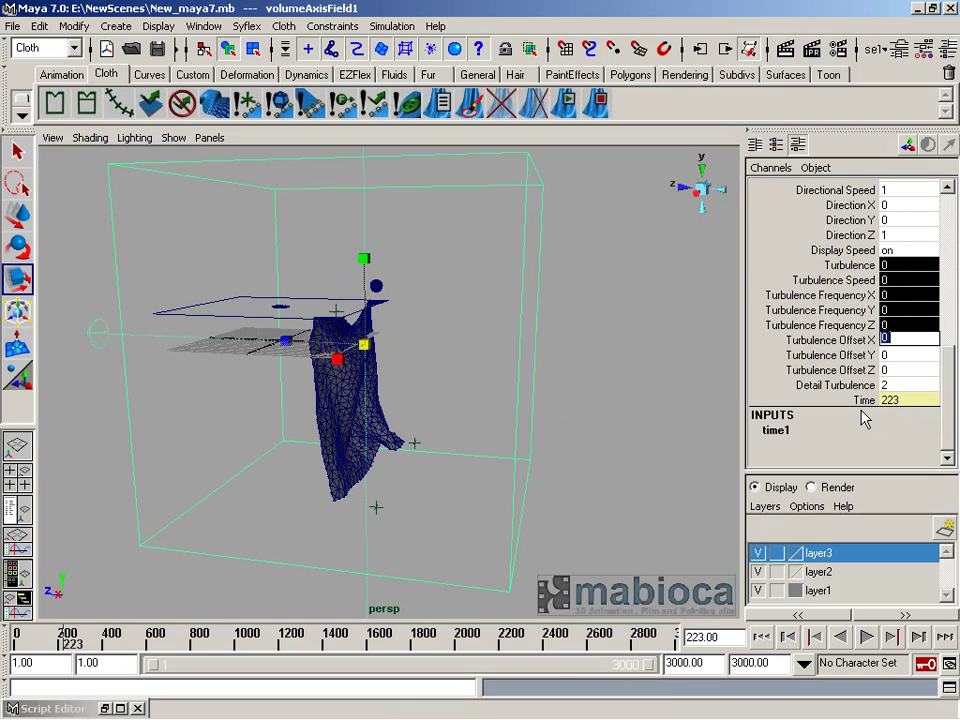
mouse_move(527, 401)
alt+mouse_down()
mouse_move(559, 405)
mouse_move(605, 262)
alt+mouse_up()
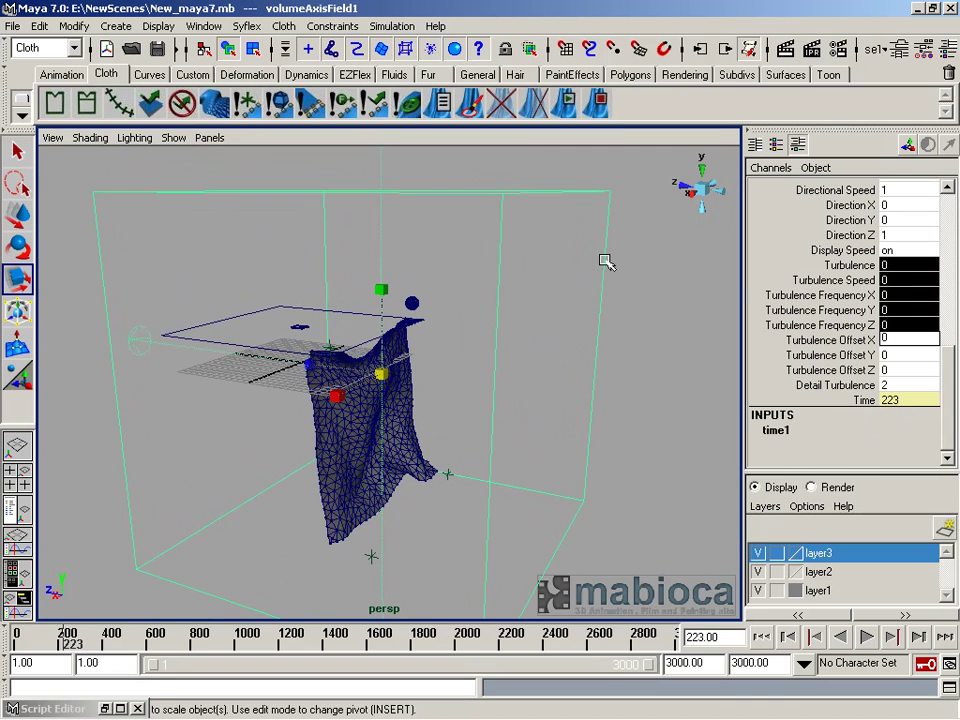
click(290, 322)
alt+drag(290, 322, 403, 281)
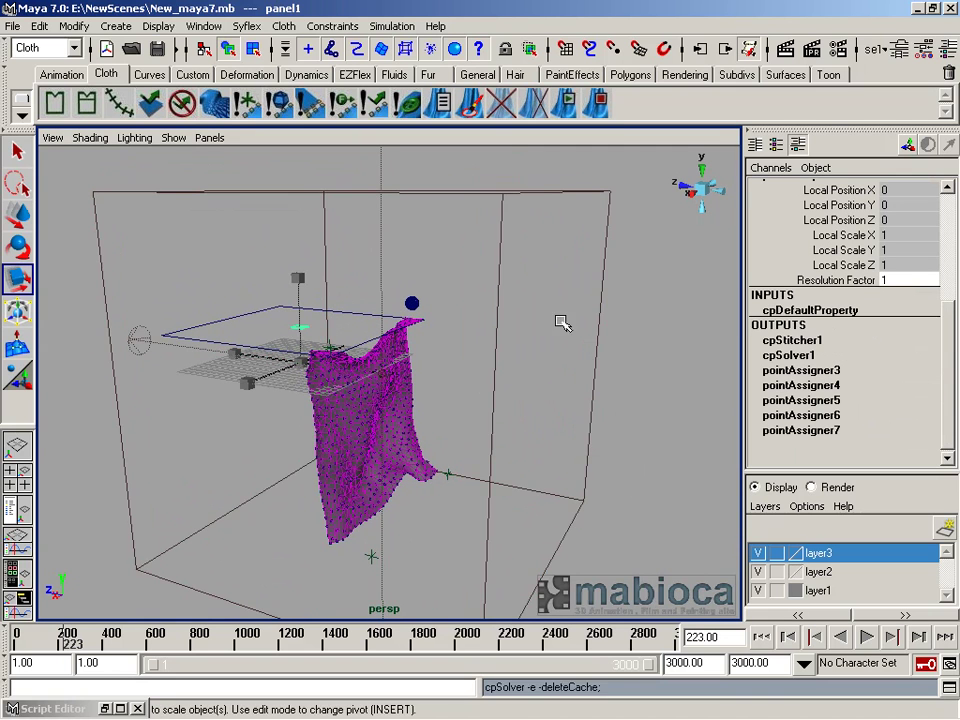
click(760, 636)
click(866, 636)
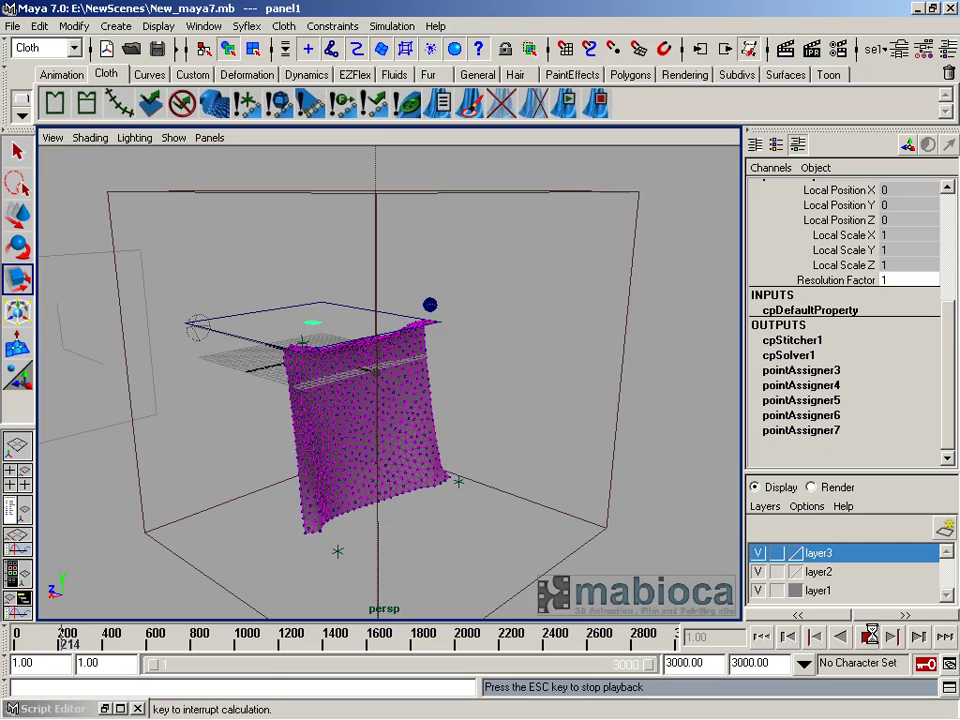
key(Escape)
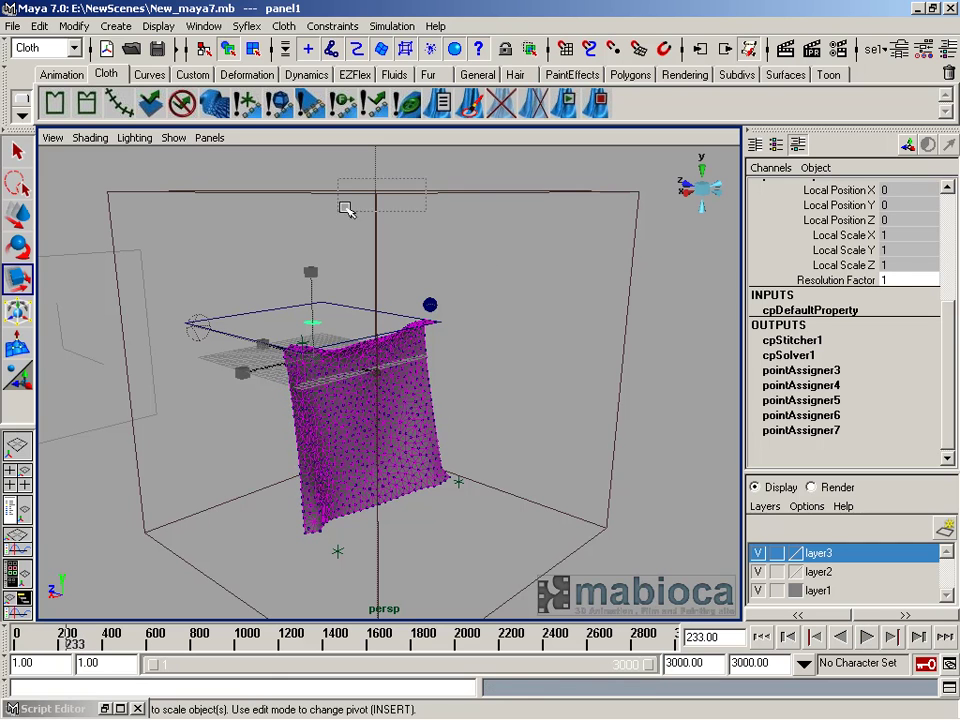
drag(425, 181, 345, 208)
scroll(918, 255, up, 2)
Set Magnitude to 800, rewind, delete the cloth cache and replay the simulation.
scroll(928, 295, up, 3)
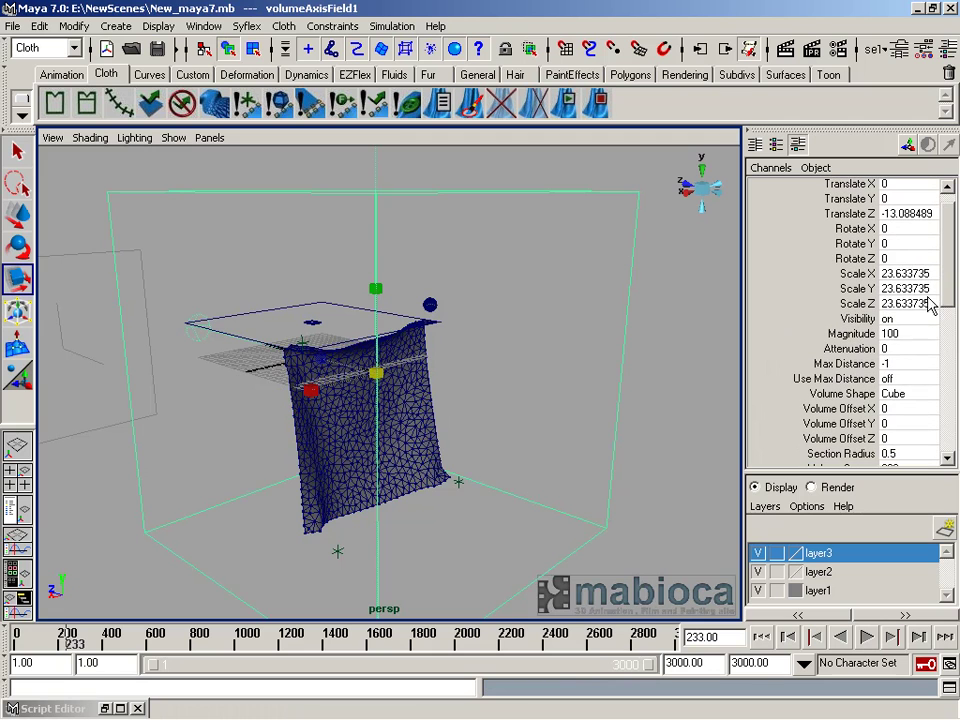
click(917, 334)
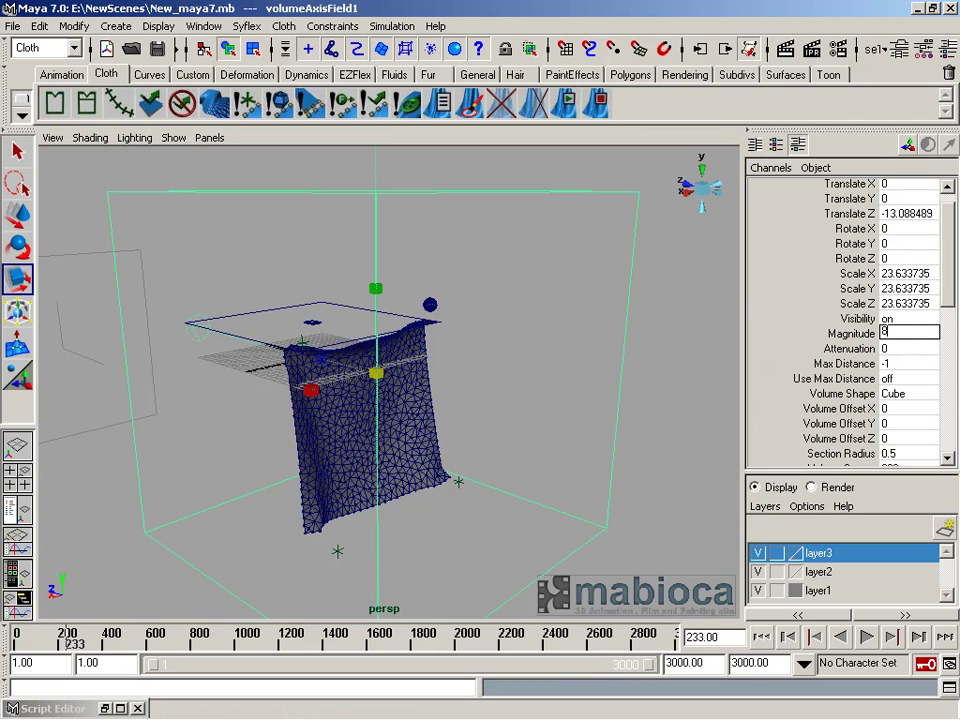
click(760, 636)
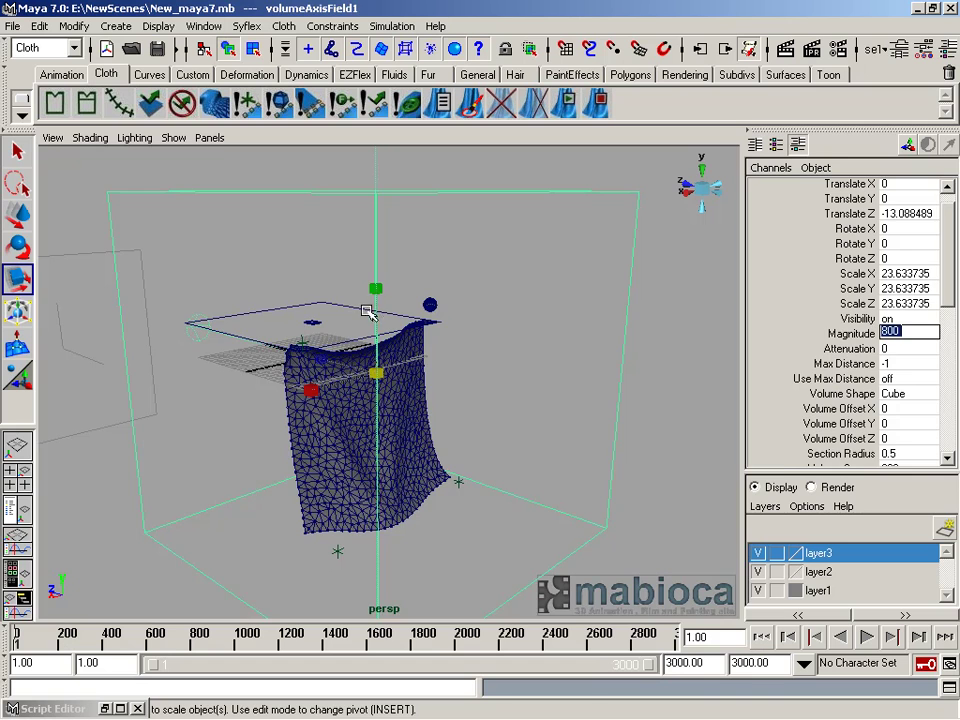
click(368, 313)
click(510, 101)
click(611, 418)
click(866, 636)
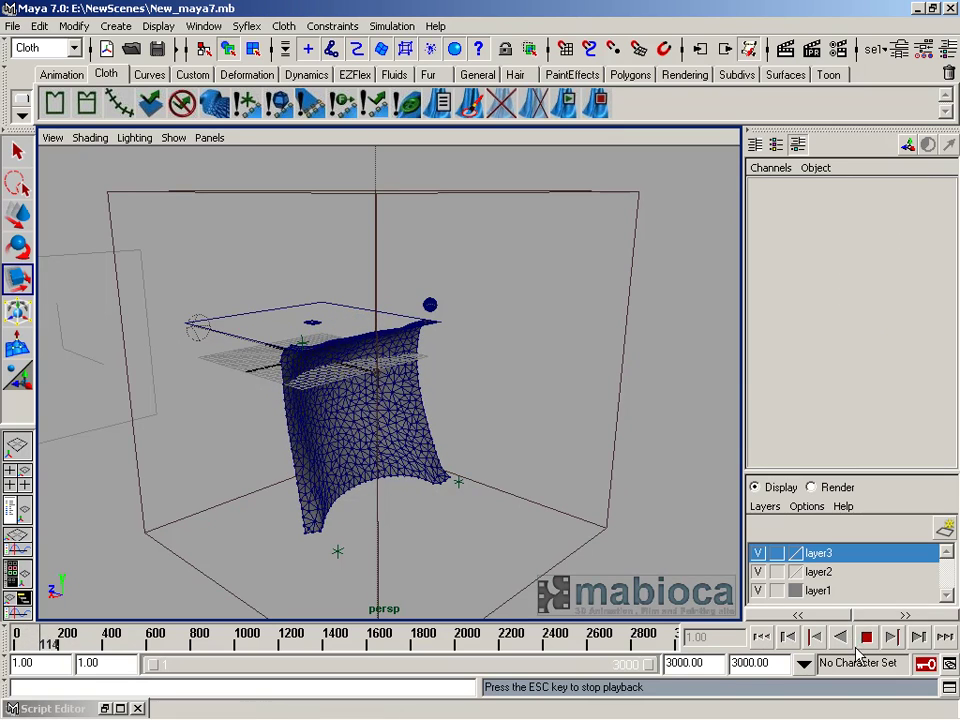
Rotate volumeAxisField1 to about 8.92° around X and resume the simulation.
mouse_move(614, 540)
alt+mouse_down()
mouse_move(229, 507)
mouse_move(258, 517)
alt+mouse_up()
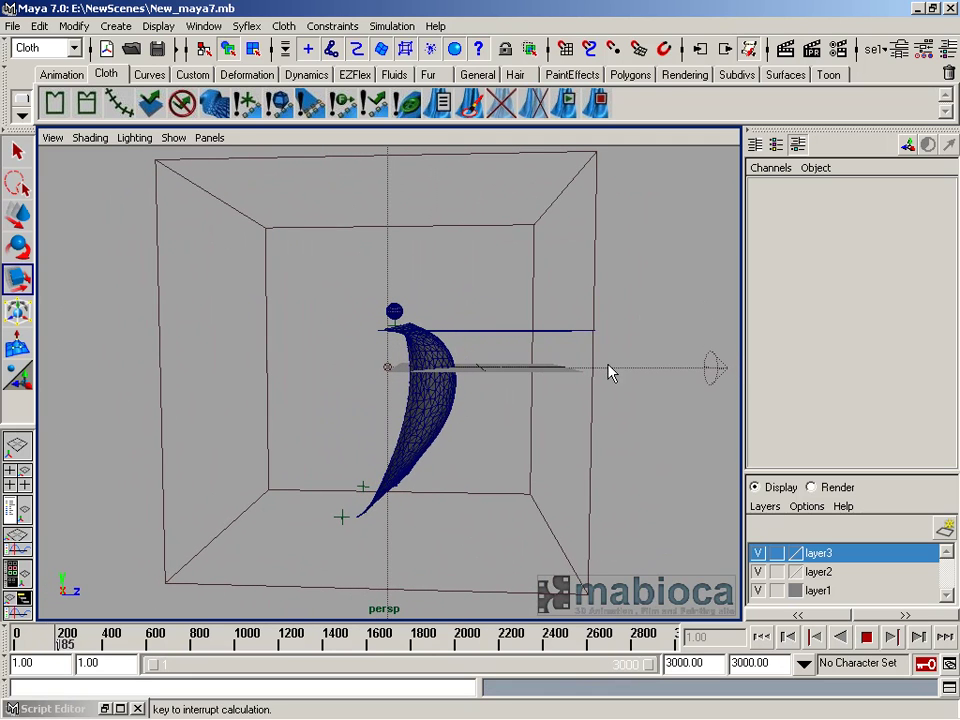
drag(615, 388, 566, 436)
key(e)
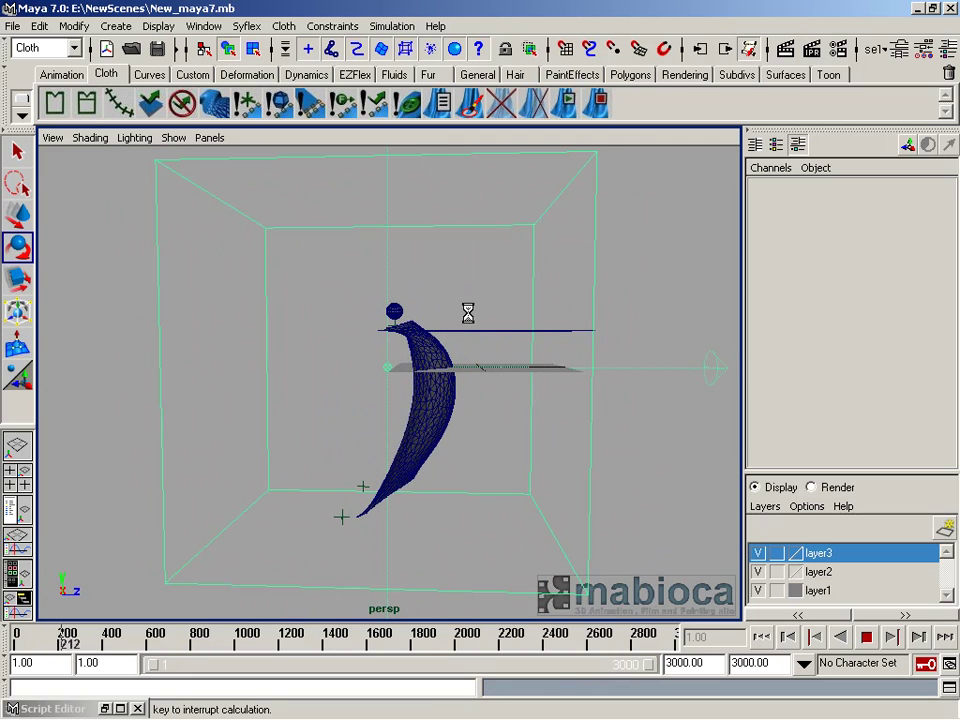
click(530, 368)
drag(462, 325, 467, 338)
click(874, 639)
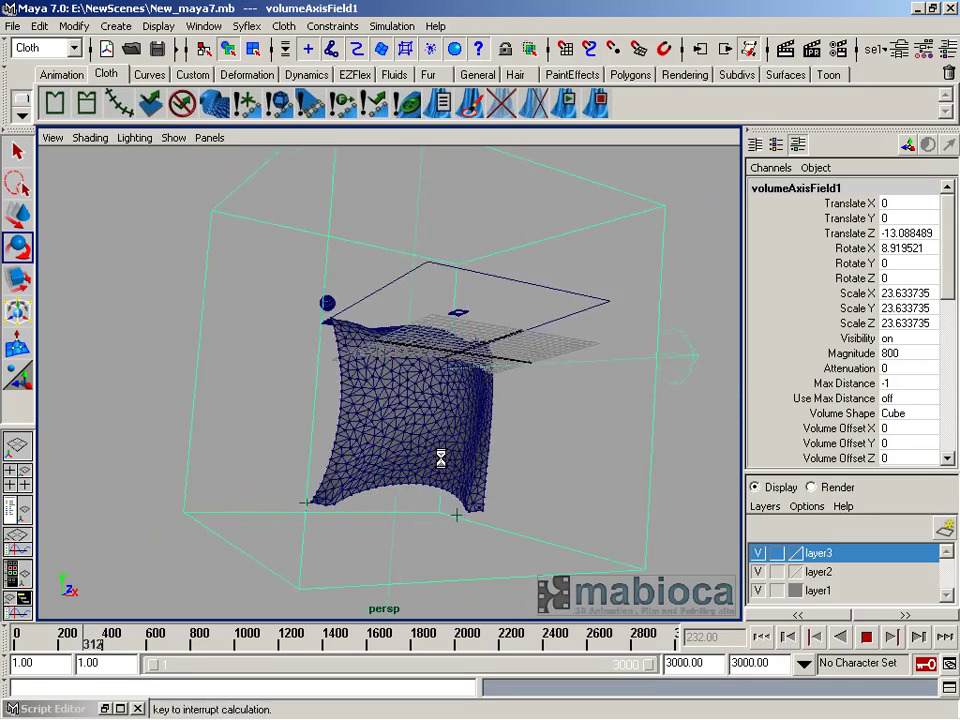
mouse_move(295, 485)
alt+mouse_down()
mouse_move(434, 483)
mouse_move(381, 491)
mouse_move(496, 373)
alt+mouse_up()
click(868, 638)
right_click(733, 514)
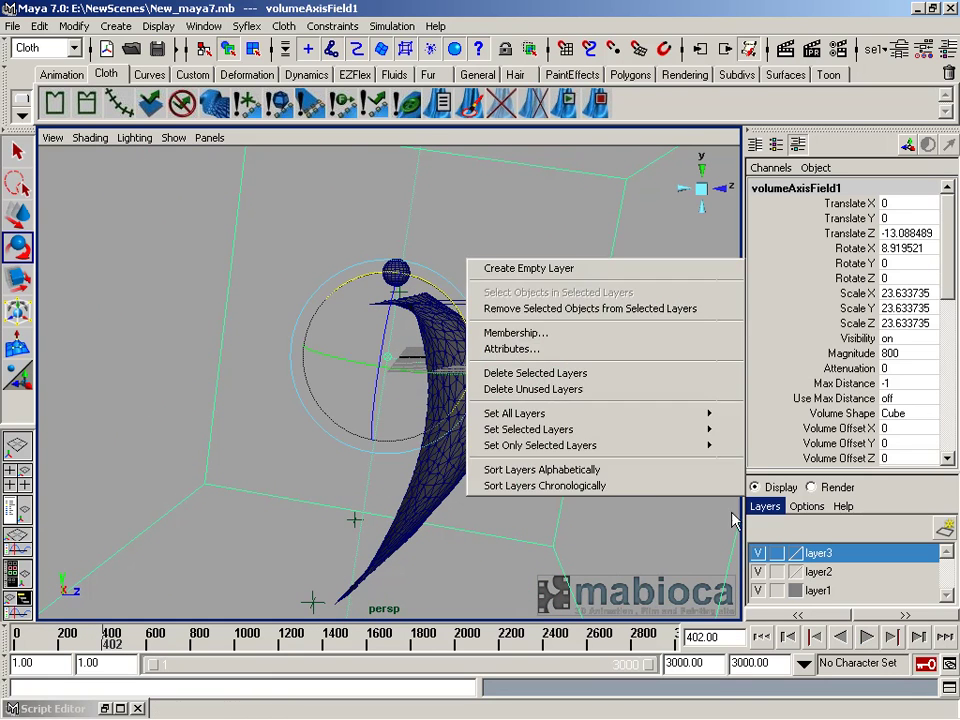
mouse_move(608, 518)
alt+mouse_down()
mouse_move(422, 422)
mouse_move(446, 303)
mouse_move(471, 352)
mouse_move(473, 418)
mouse_move(508, 500)
alt+mouse_up()
click(563, 418)
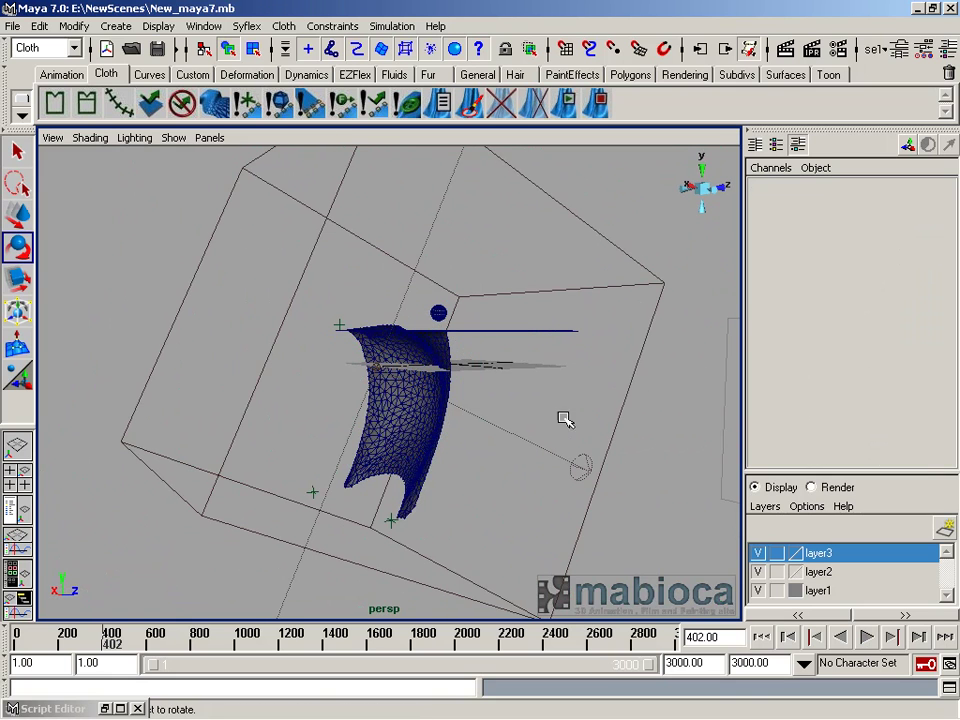
click(545, 329)
mouse_move(323, 250)
alt+mouse_down()
mouse_move(546, 285)
mouse_move(555, 338)
alt+mouse_up()
click(606, 348)
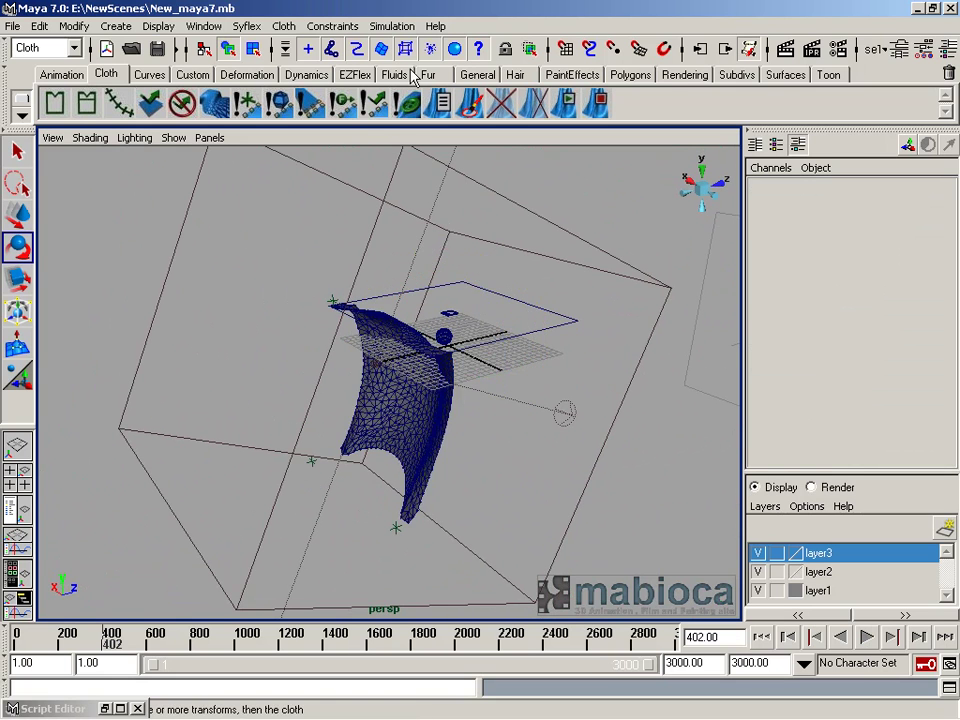
click(392, 26)
click(643, 98)
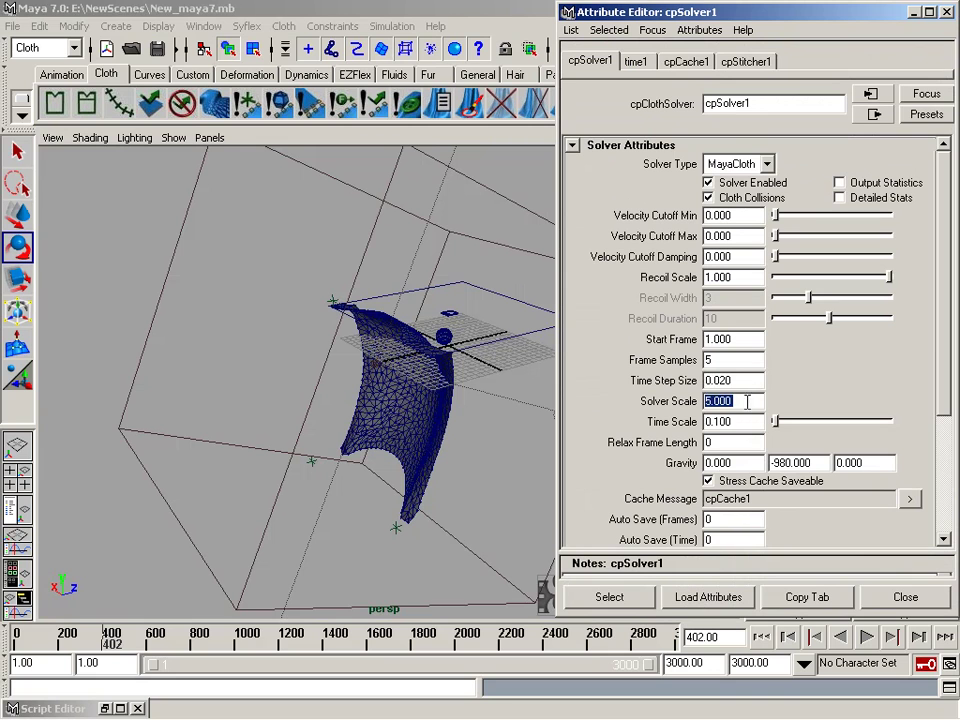
key(ctrl+a)
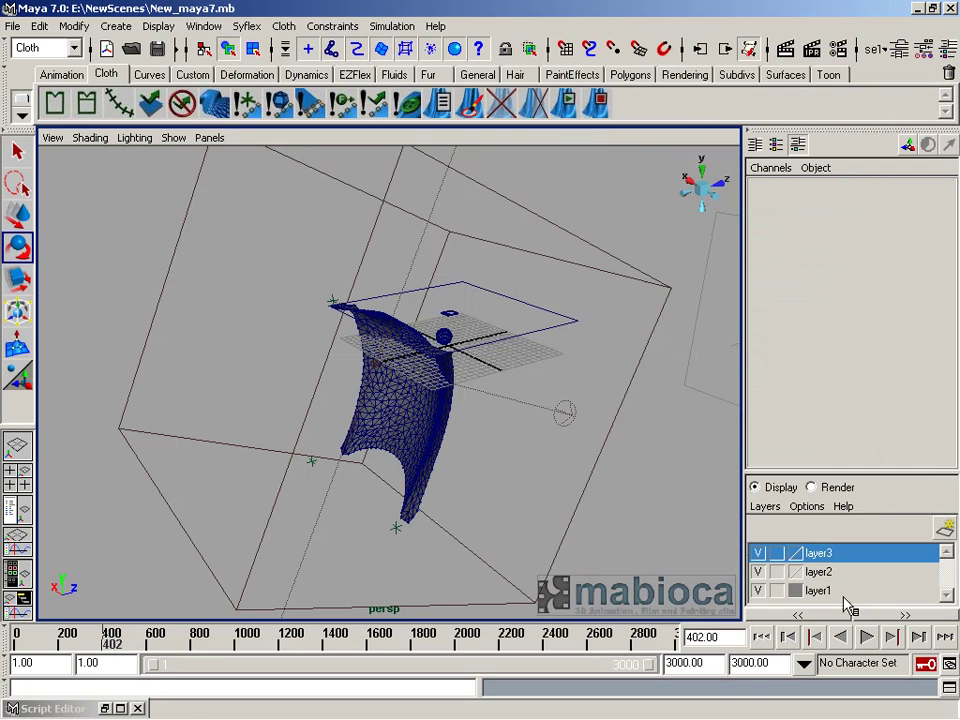
click(465, 318)
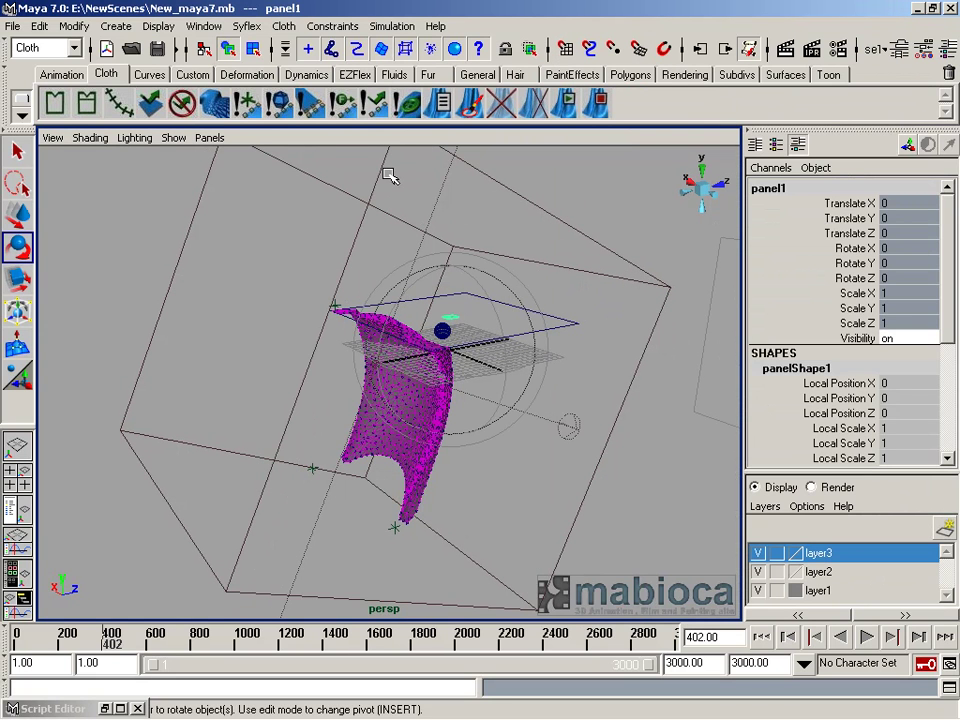
Select panel1 and replay the cloth from frame 1 to 125, then rewind.
click(501, 107)
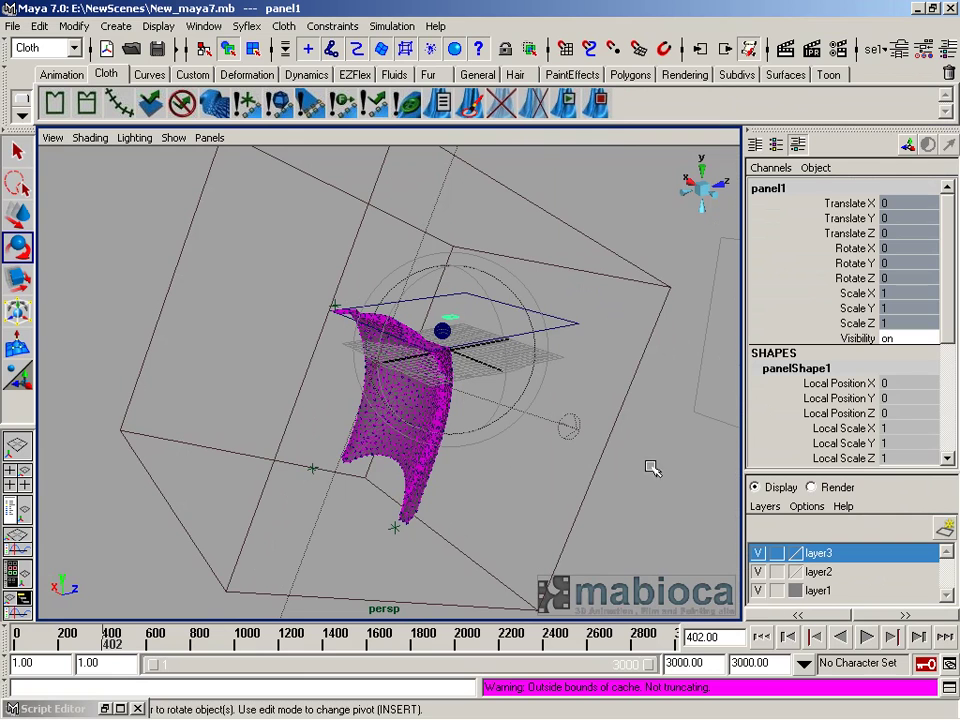
click(762, 638)
click(868, 637)
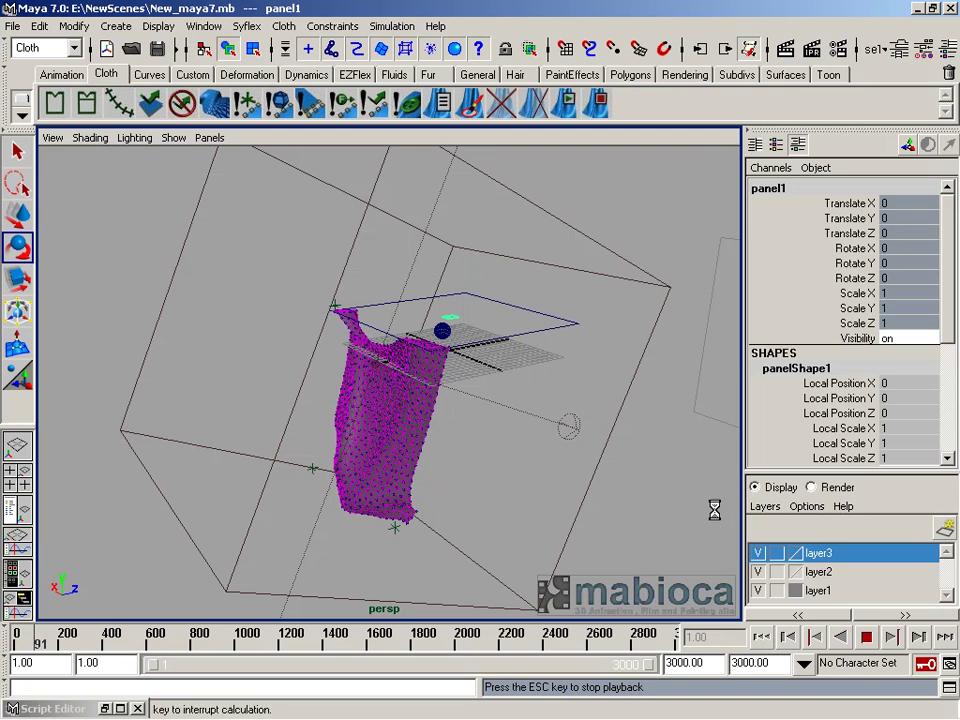
click(869, 637)
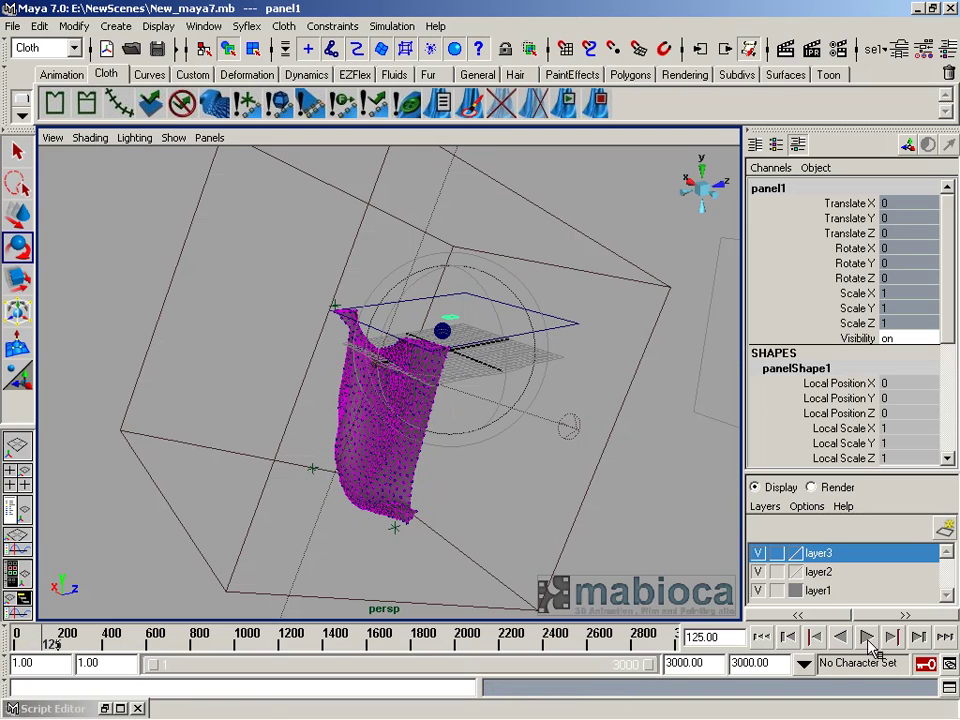
click(762, 638)
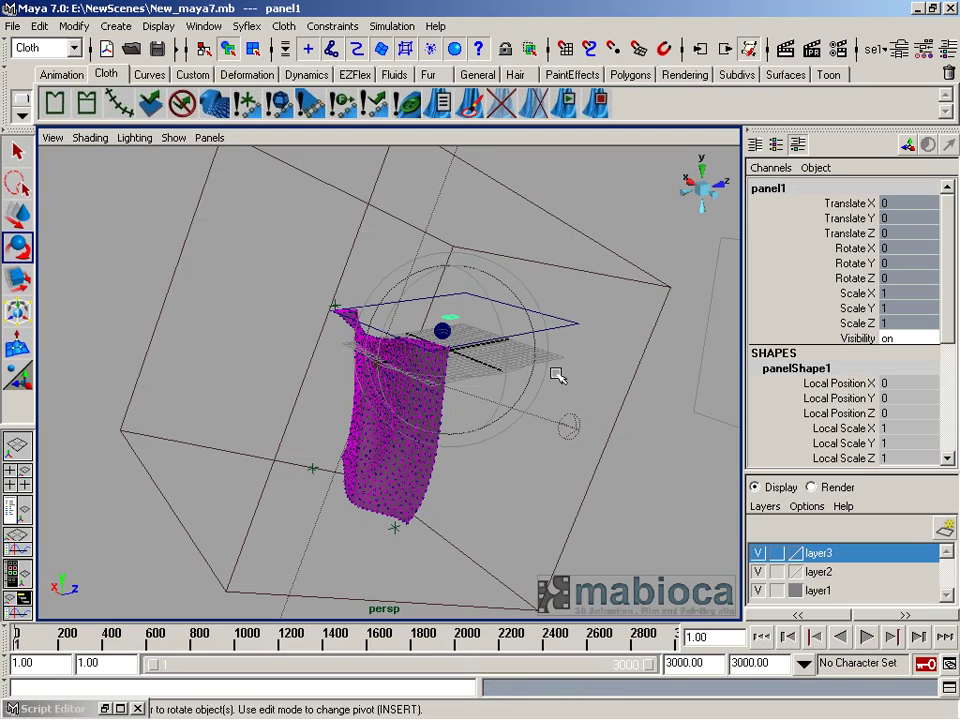
Delete the cloth cache and select volumeAxisField1 to show its channels.
click(502, 106)
click(664, 268)
mouse_move(944, 293)
mouse_down()
mouse_move(953, 397)
mouse_move(898, 374)
mouse_up()
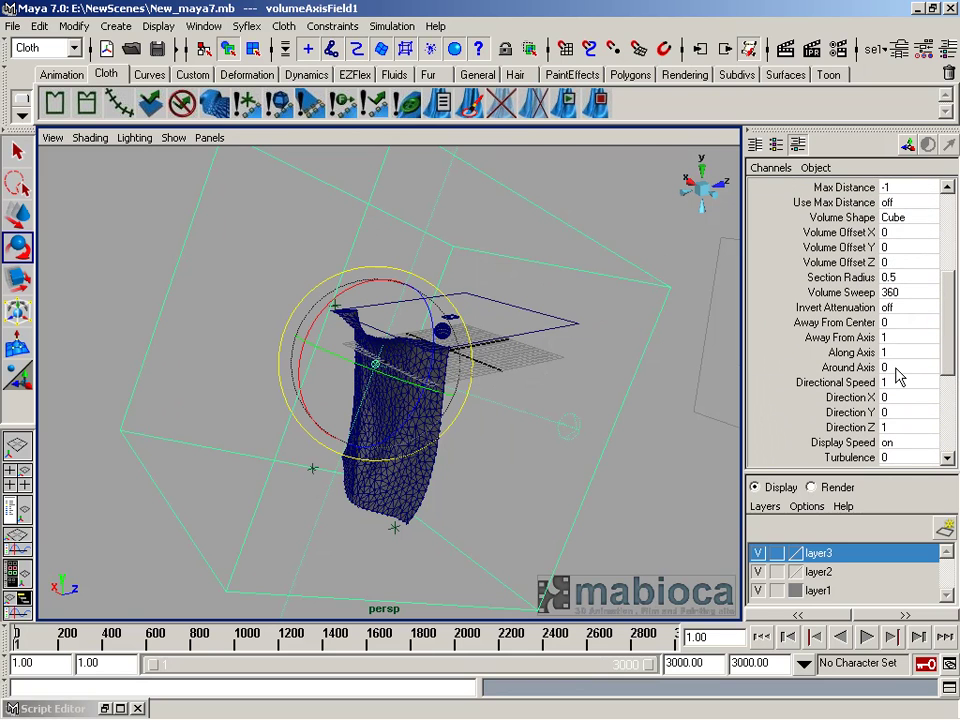
Set Directional Speed to 5 (Around Axis 0) and play the cloth simulation.
click(892, 367)
text(1)
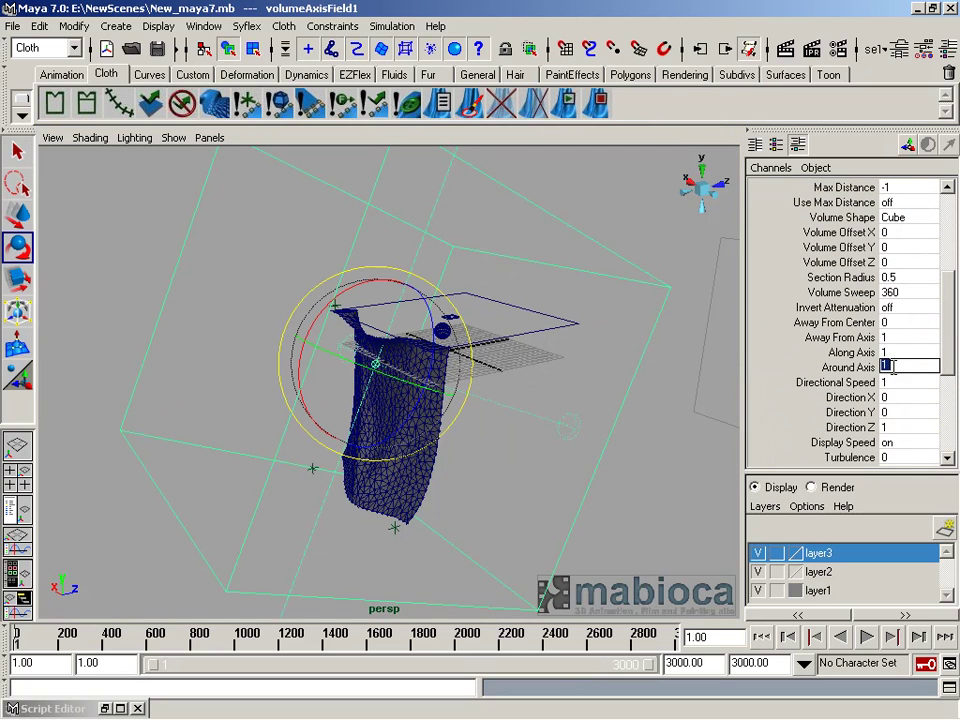
mouse_move(543, 403)
alt+mouse_down()
mouse_move(396, 343)
mouse_move(403, 363)
alt+mouse_up()
text(0)
key(Return)
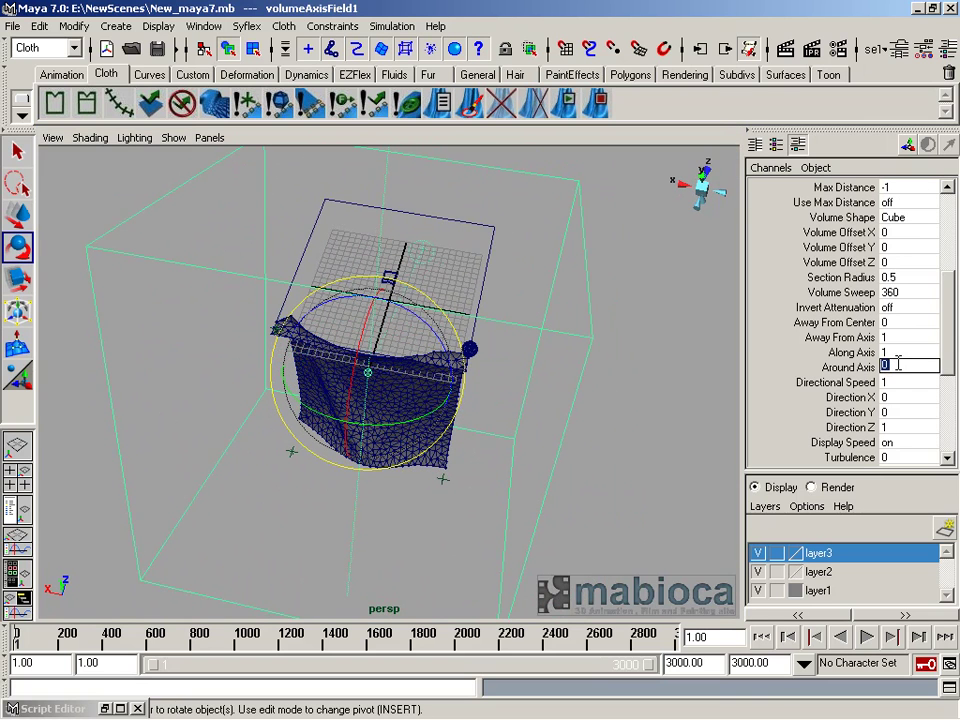
mouse_move(557, 300)
alt+mouse_down()
mouse_move(482, 349)
mouse_move(615, 326)
mouse_move(456, 411)
mouse_move(477, 465)
alt+mouse_up()
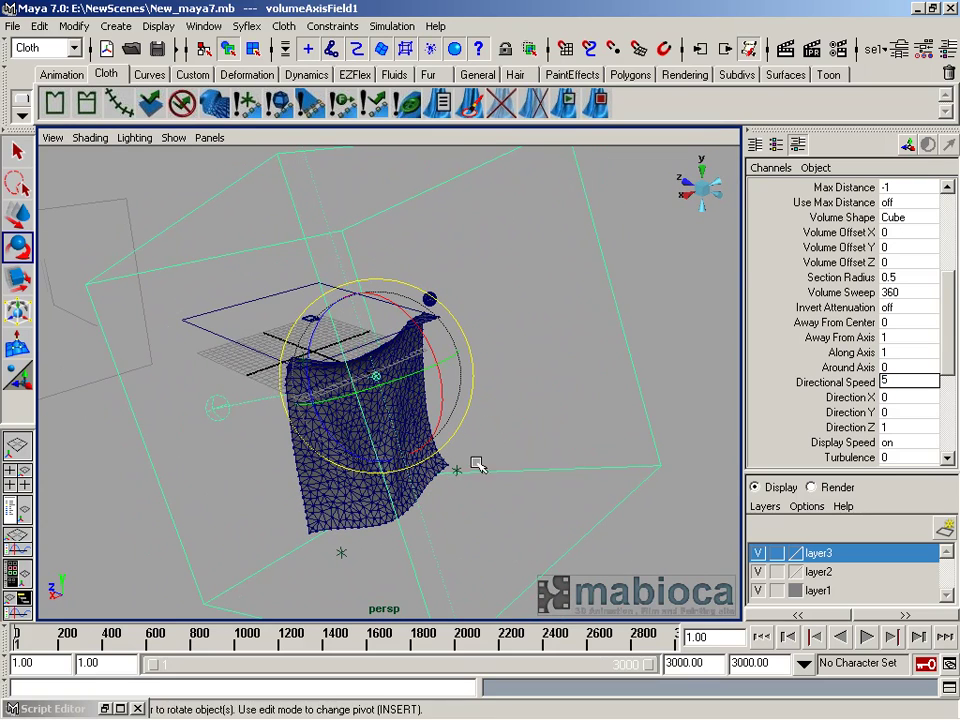
click(866, 638)
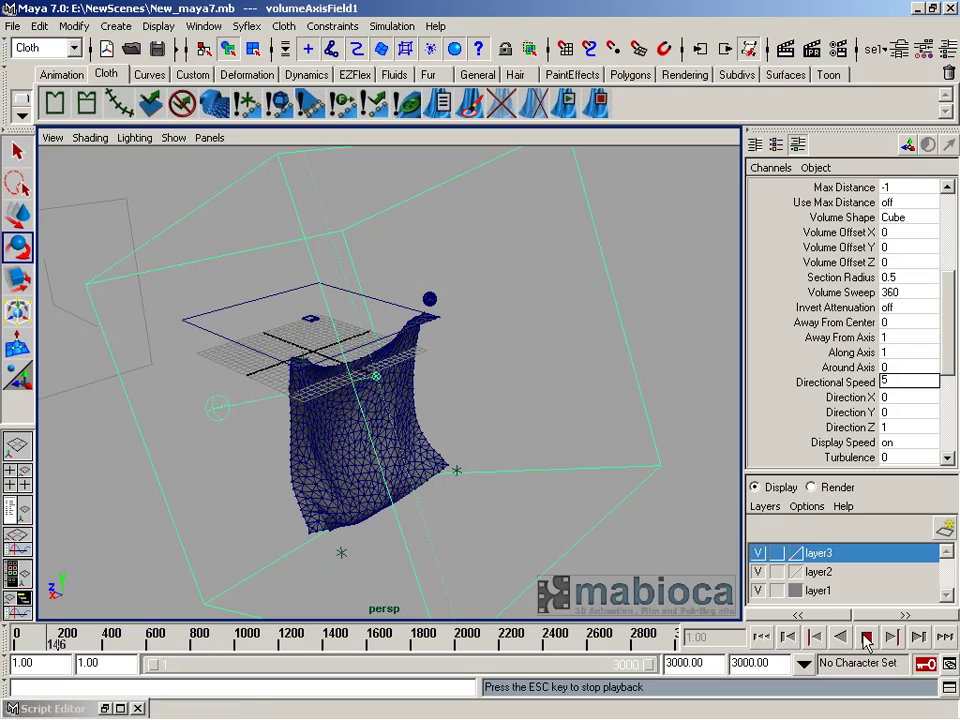
Inspect the bending curtain from several angles, restart playback and set Magnitude to 3000.
alt+drag(695, 590, 317, 450)
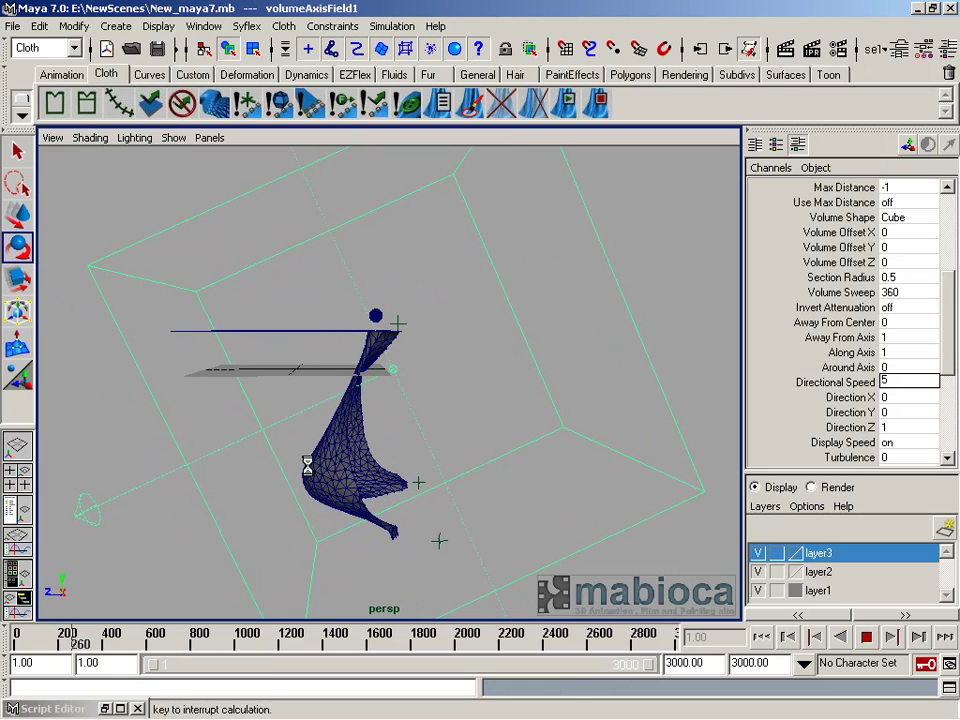
alt+drag(229, 515, 495, 510)
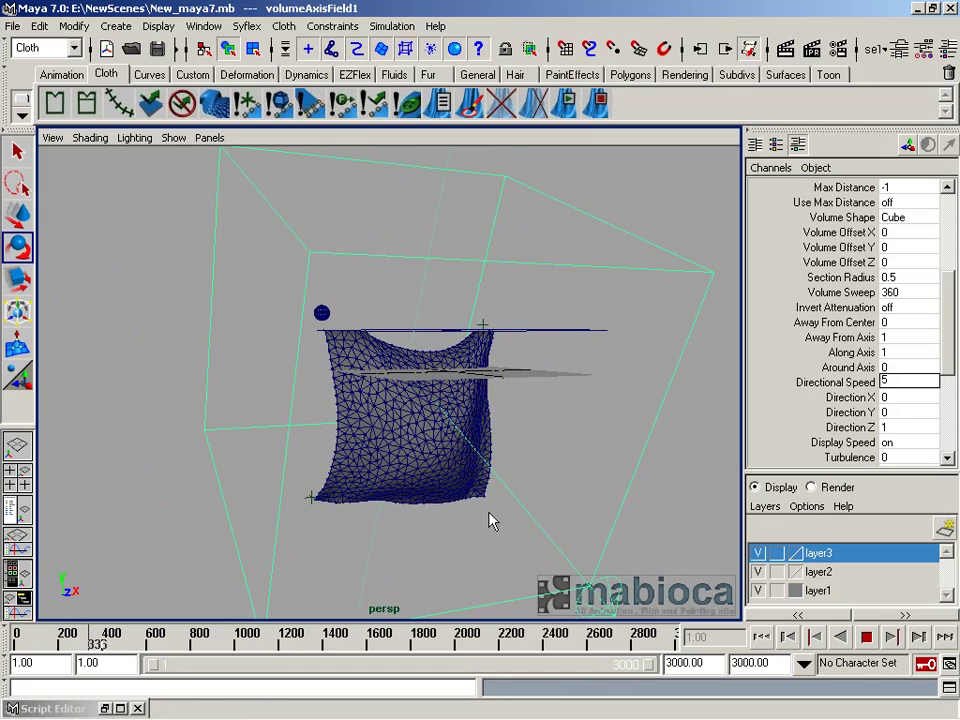
mouse_move(392, 508)
alt+mouse_down()
mouse_move(538, 521)
mouse_move(559, 504)
mouse_move(615, 498)
mouse_move(454, 497)
alt+mouse_up()
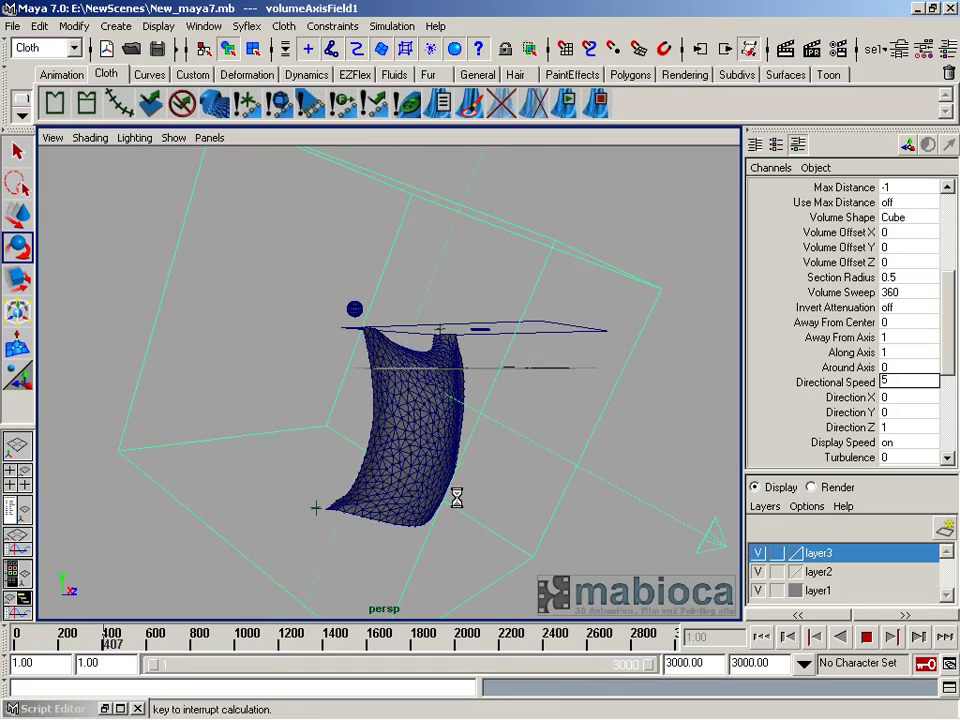
mouse_move(384, 469)
alt+mouse_down()
mouse_move(279, 476)
mouse_move(163, 461)
mouse_move(150, 480)
mouse_move(364, 514)
mouse_move(338, 306)
alt+mouse_up()
key(Escape)
click(864, 638)
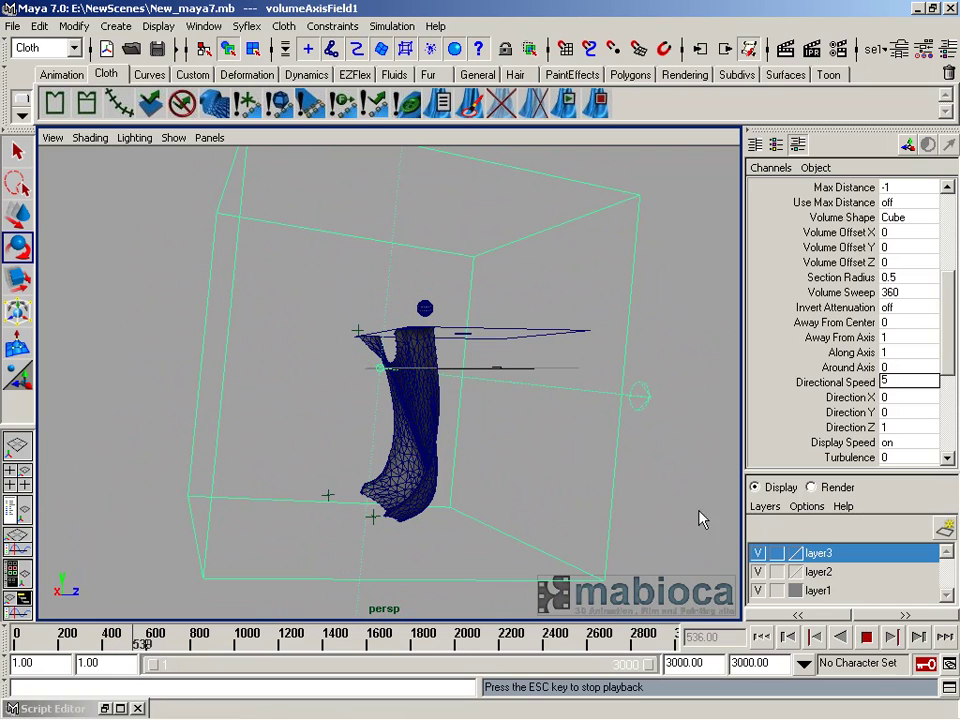
scroll(894, 293, up, 3)
scroll(926, 279, up, 1)
click(905, 309)
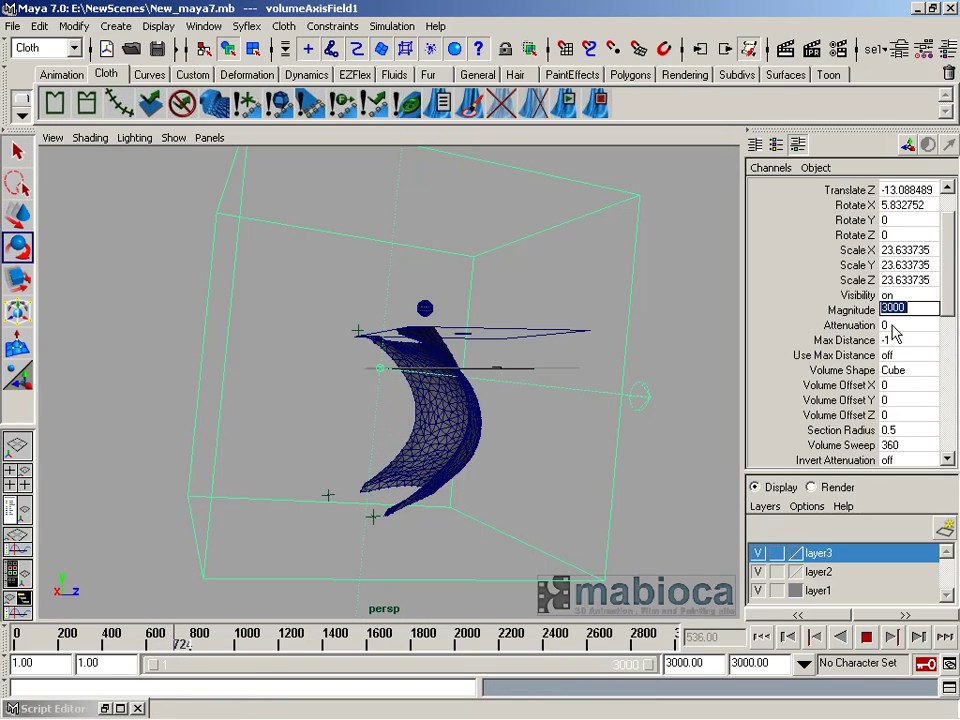
Select Turbulence through Turbulence Frequency Z and enter 3 for all during playback.
mouse_move(518, 513)
alt+mouse_down()
mouse_move(6, 510)
mouse_move(223, 521)
mouse_move(92, 531)
mouse_move(315, 531)
mouse_move(89, 539)
mouse_move(343, 508)
mouse_move(154, 508)
mouse_move(536, 510)
alt+mouse_up()
scroll(955, 350, down, 2)
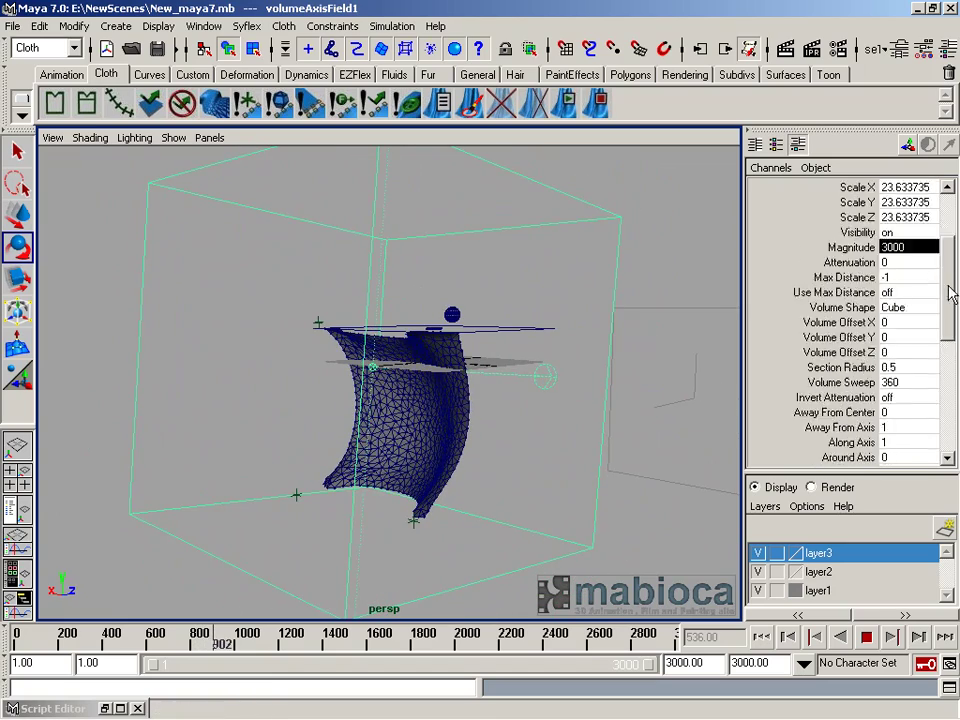
scroll(943, 382, down, 5)
click(897, 334)
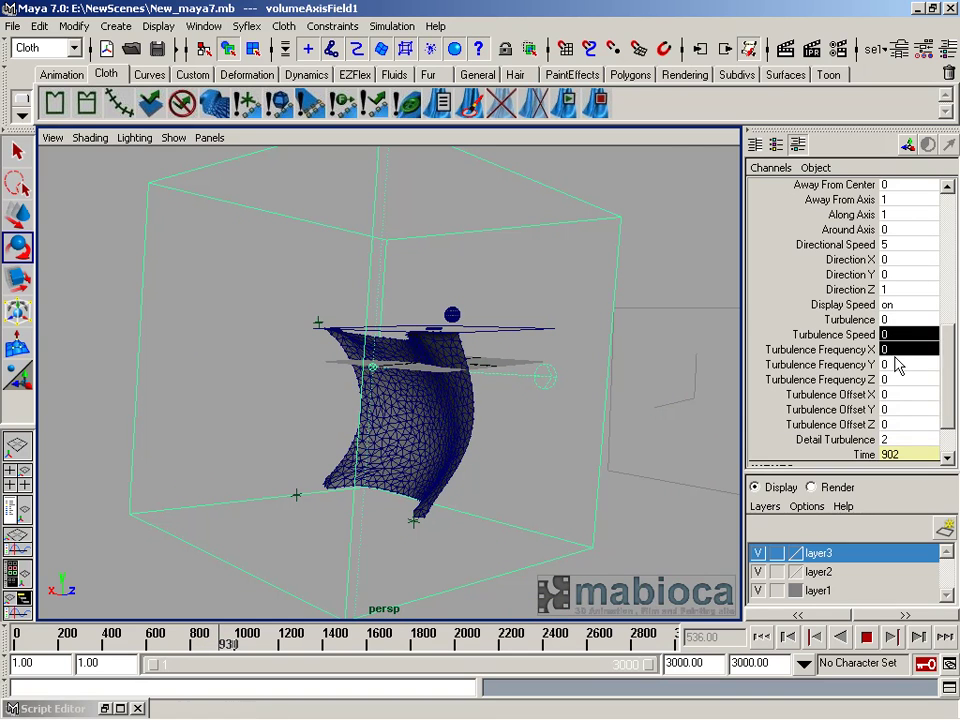
drag(893, 320, 897, 393)
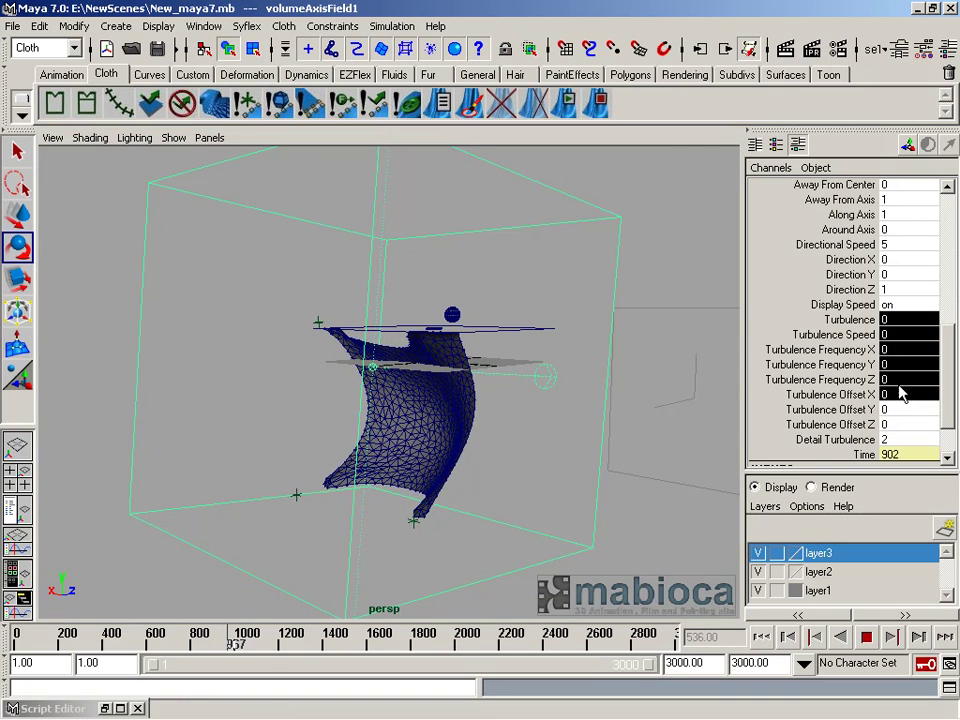
drag(914, 320, 904, 377)
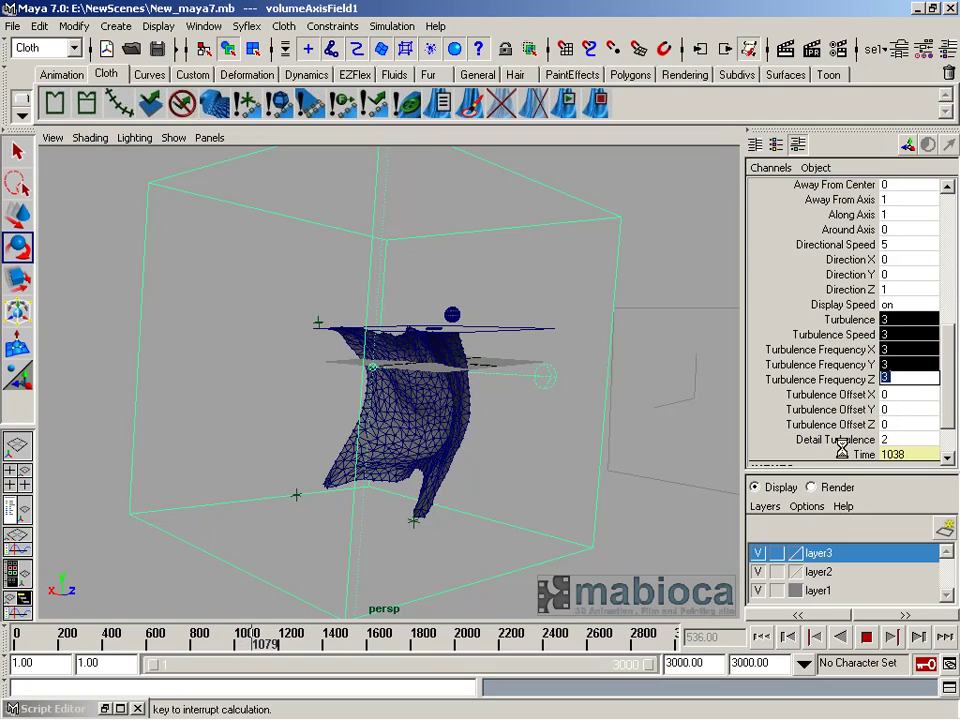
alt+drag(720, 435, 613, 429)
alt+drag(366, 450, 589, 449)
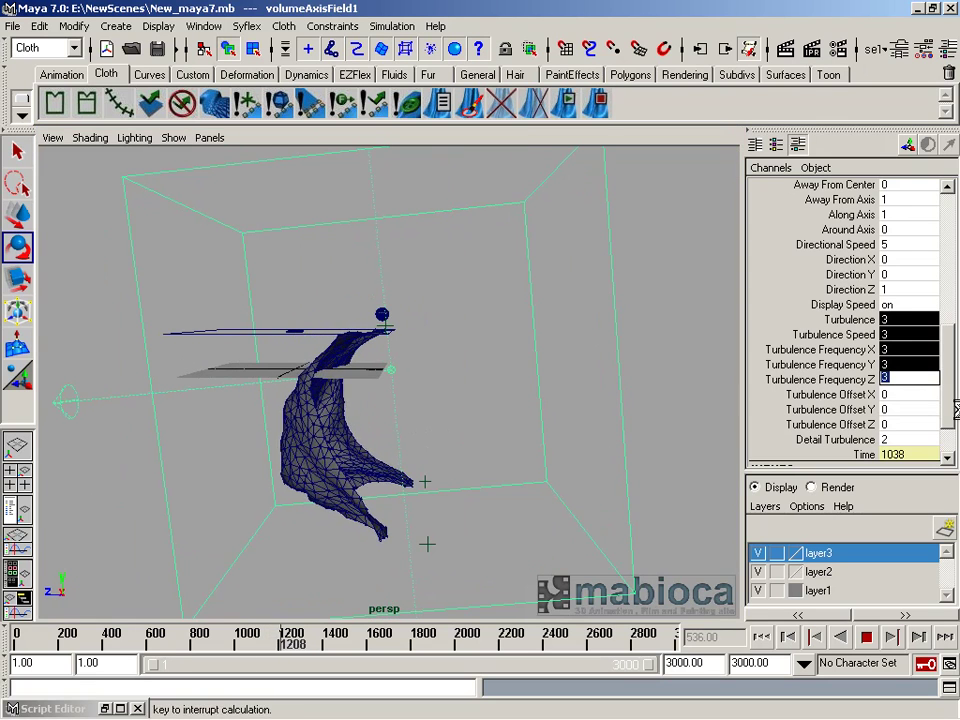
Set the selected turbulence channels to 1.
text(1)
key(Return)
alt+drag(313, 435, 476, 405)
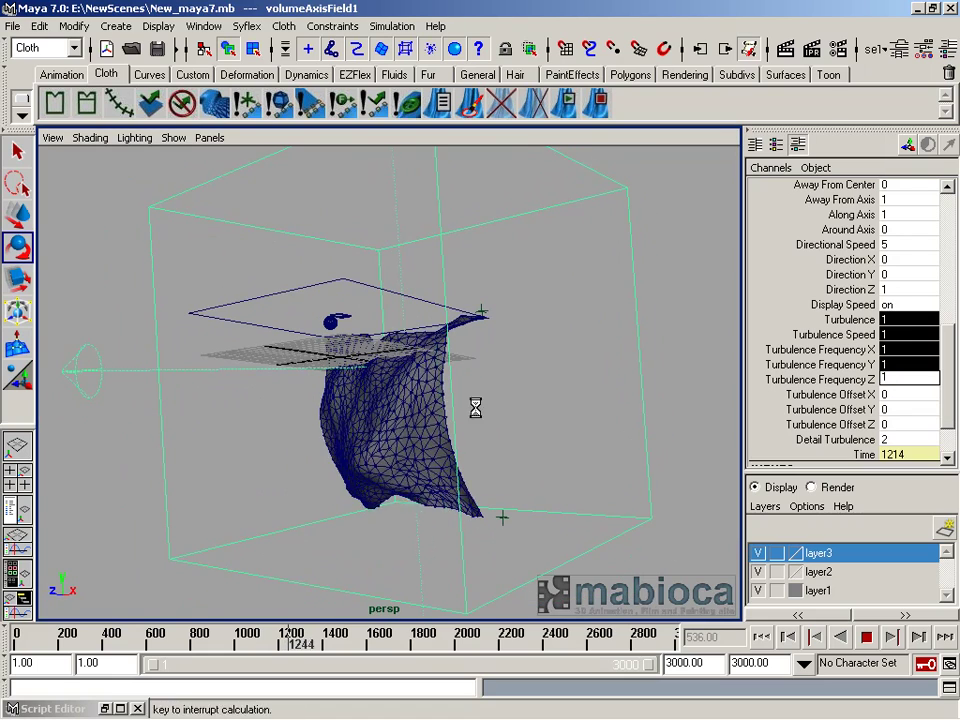
Set Detail Turbulence to 1 after briefly entering 10, then stop playback.
click(903, 440)
text(10)
key(Return)
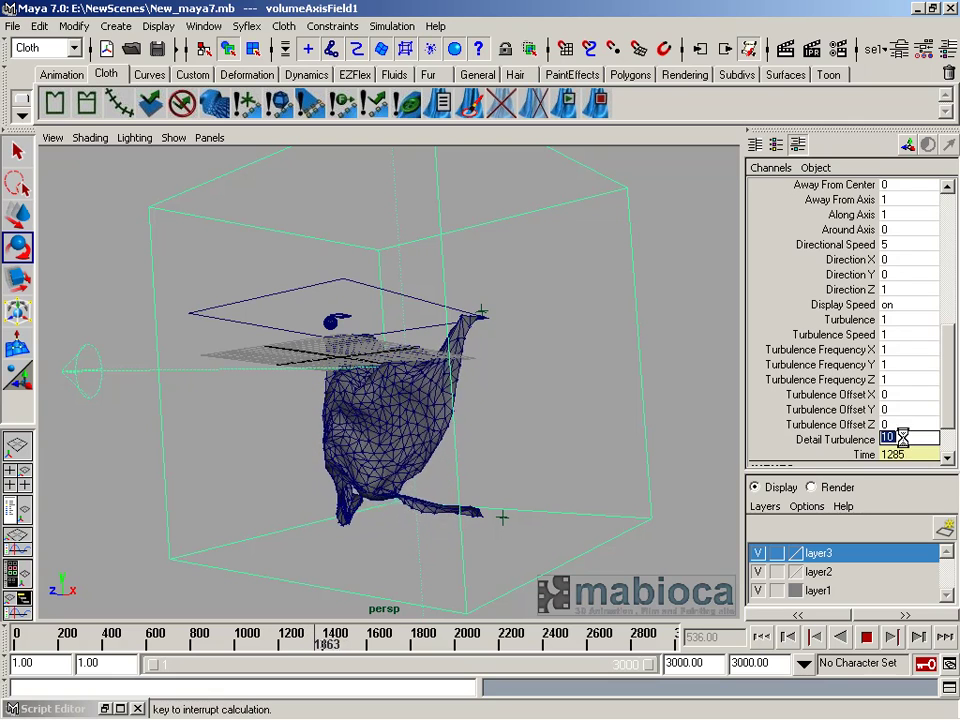
text(1)
key(Return)
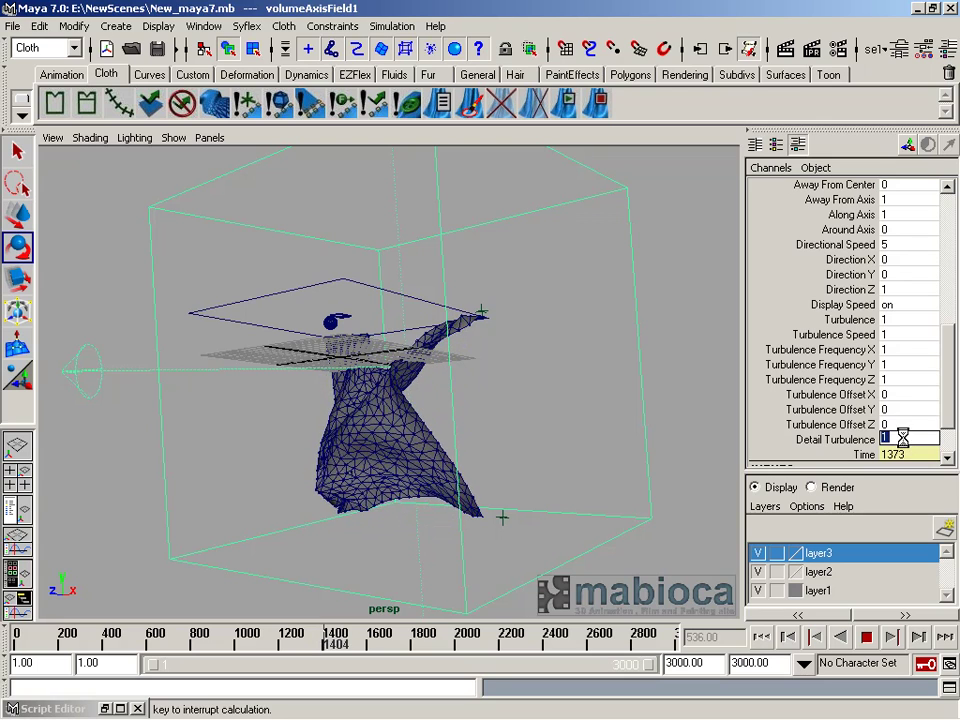
alt+drag(583, 422, 613, 422)
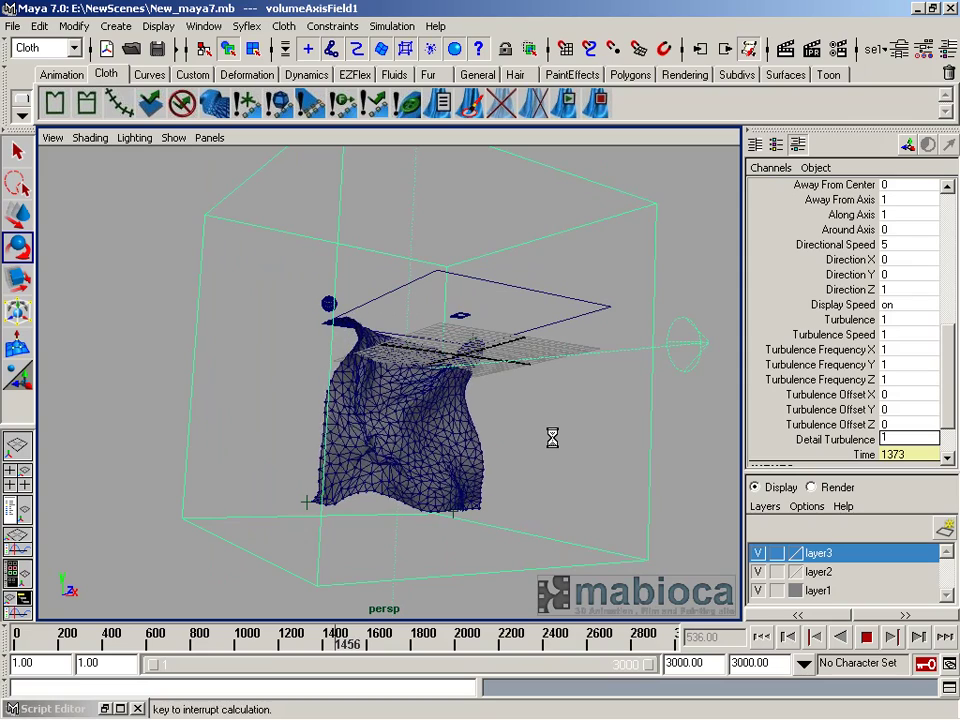
key(Escape)
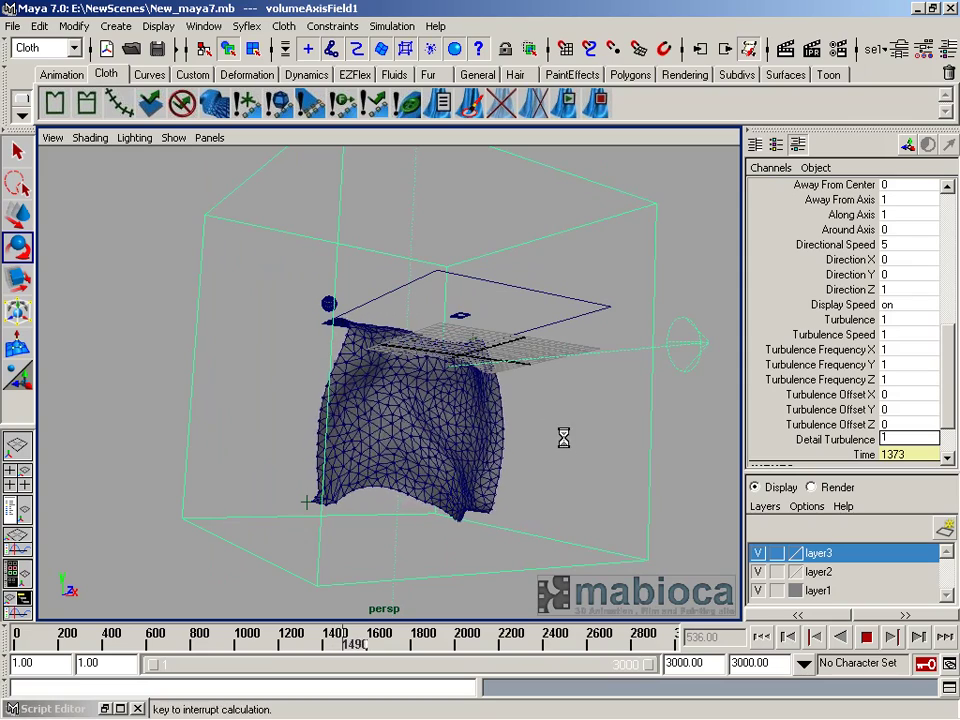